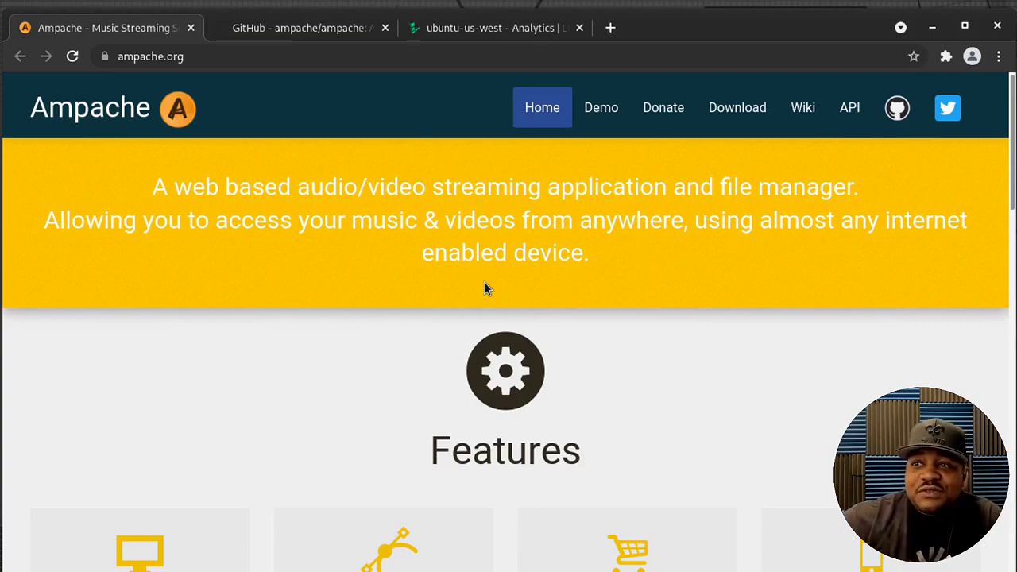
Switch to the ampache/ampache GitHub repository page in Chrome.
{"action": "left_click", "coordinate": [280, 30]}
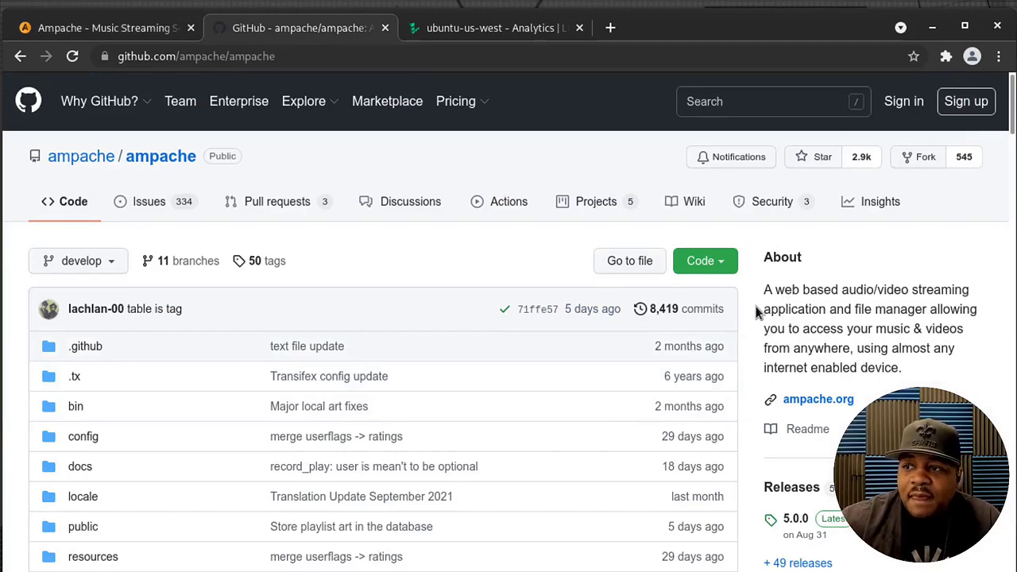
Scroll through the Ampache repository's file list and the README News and Basics sections.
{"action": "scroll", "coordinate": [756, 312], "scroll_direction": "down", "scroll_amount": 5}
{"action": "scroll", "coordinate": [756, 312], "scroll_direction": "down", "scroll_amount": 2}
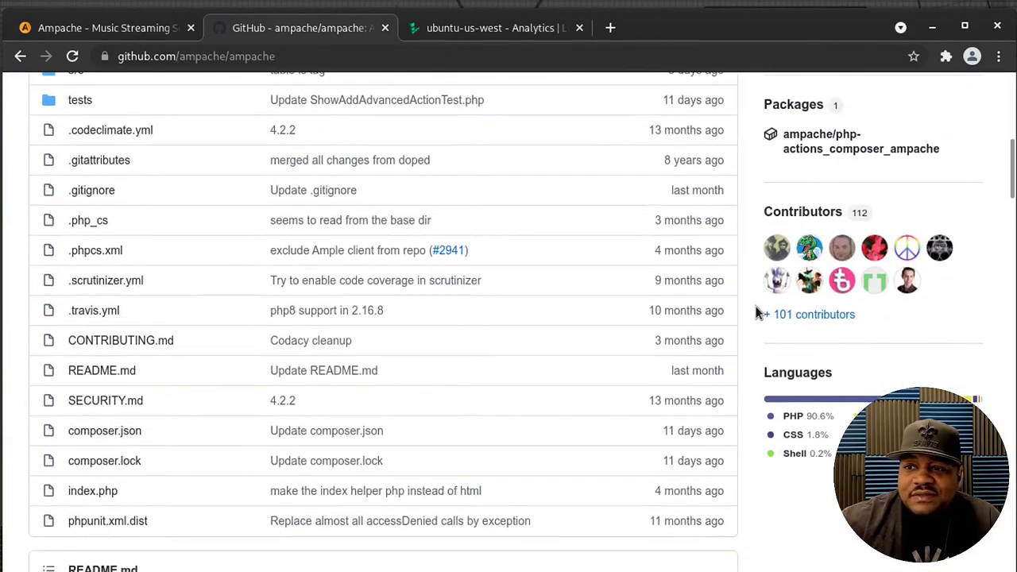
{"action": "scroll", "coordinate": [756, 312], "scroll_direction": "down", "scroll_amount": 3}
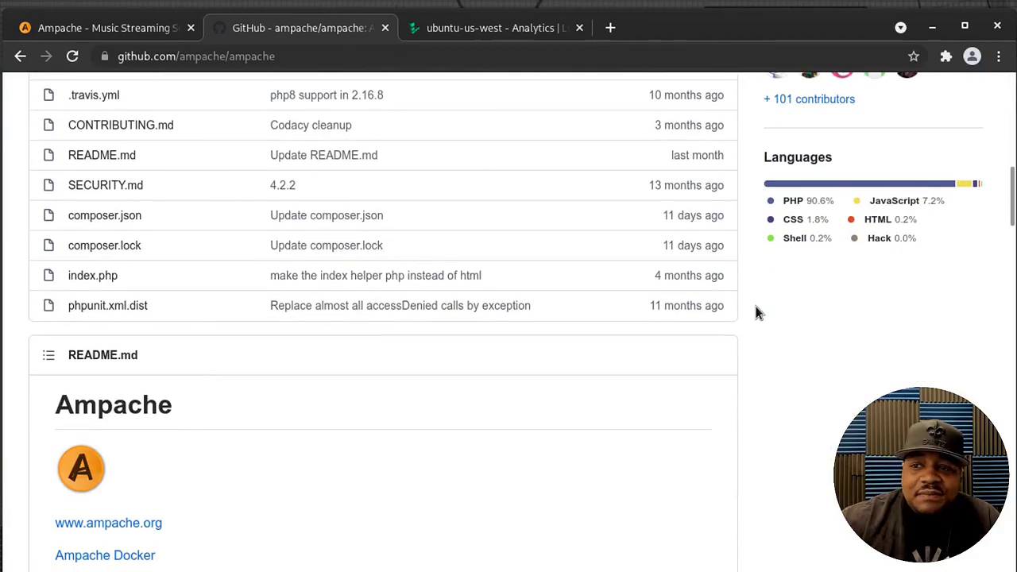
{"action": "scroll", "coordinate": [758, 312], "scroll_direction": "down", "scroll_amount": 2}
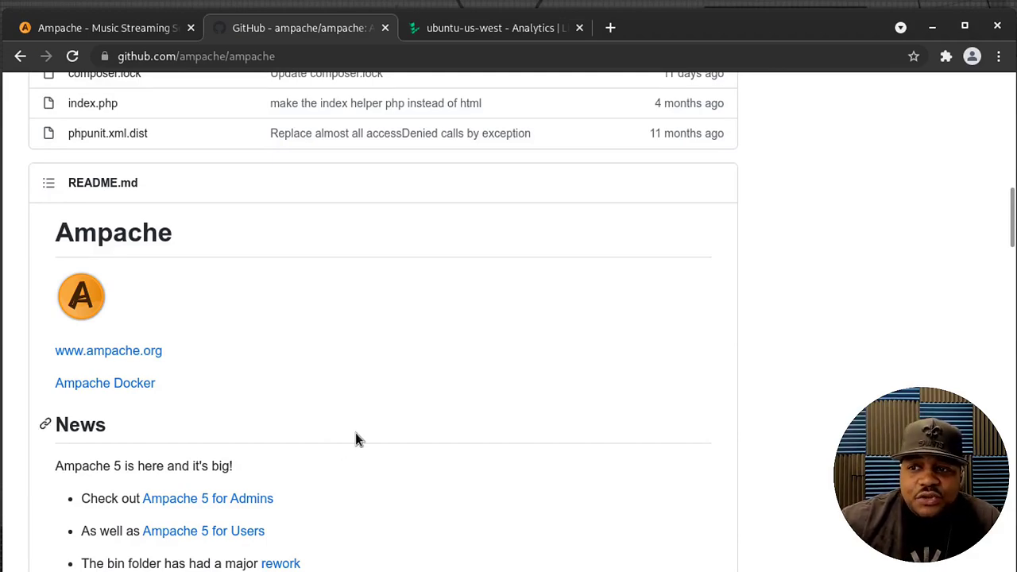
{"action": "scroll", "coordinate": [356, 438], "scroll_direction": "down", "scroll_amount": 3}
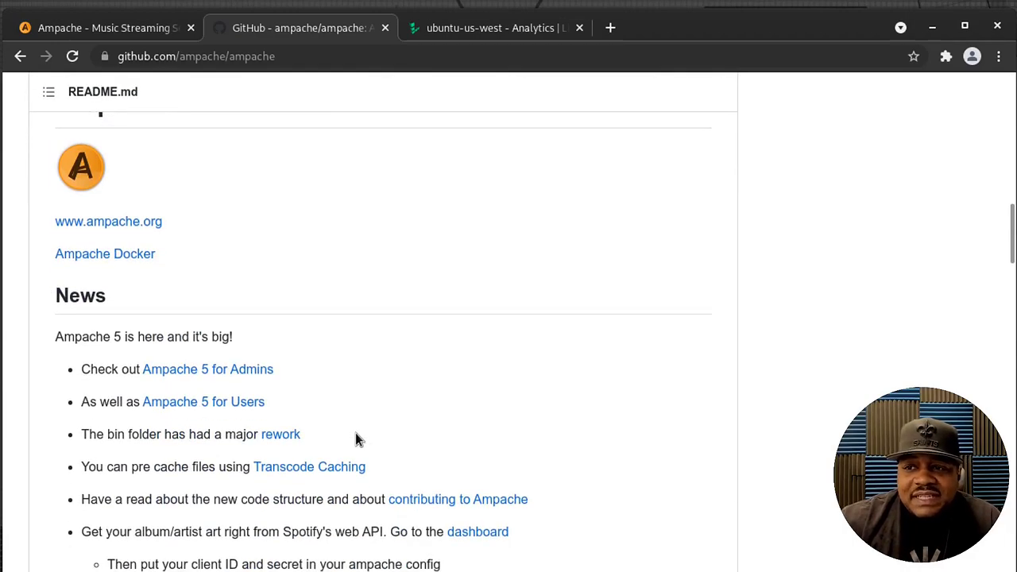
{"action": "scroll", "coordinate": [350, 453], "scroll_direction": "down", "scroll_amount": 5}
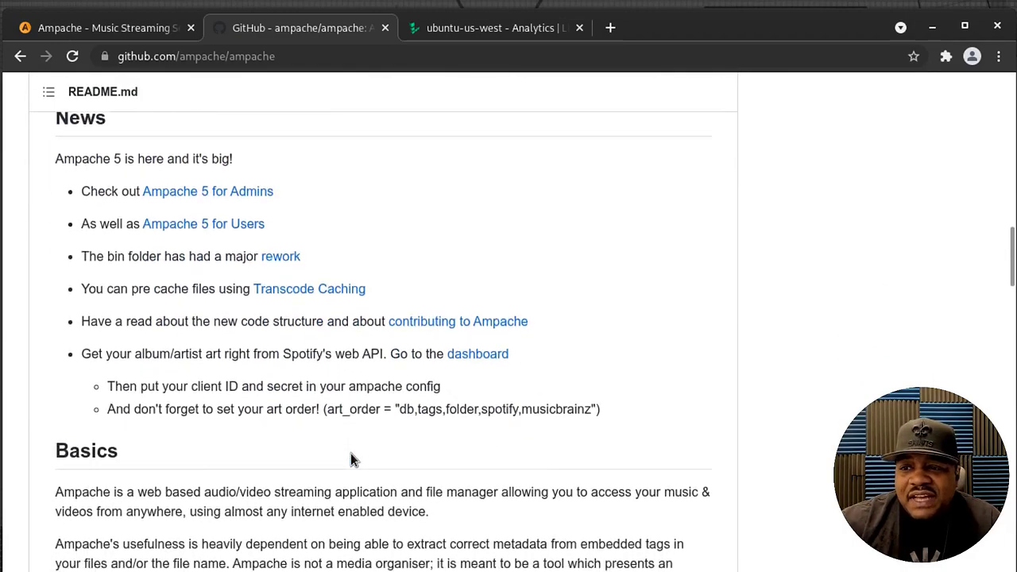
{"action": "scroll", "coordinate": [353, 456], "scroll_direction": "up", "scroll_amount": 5}
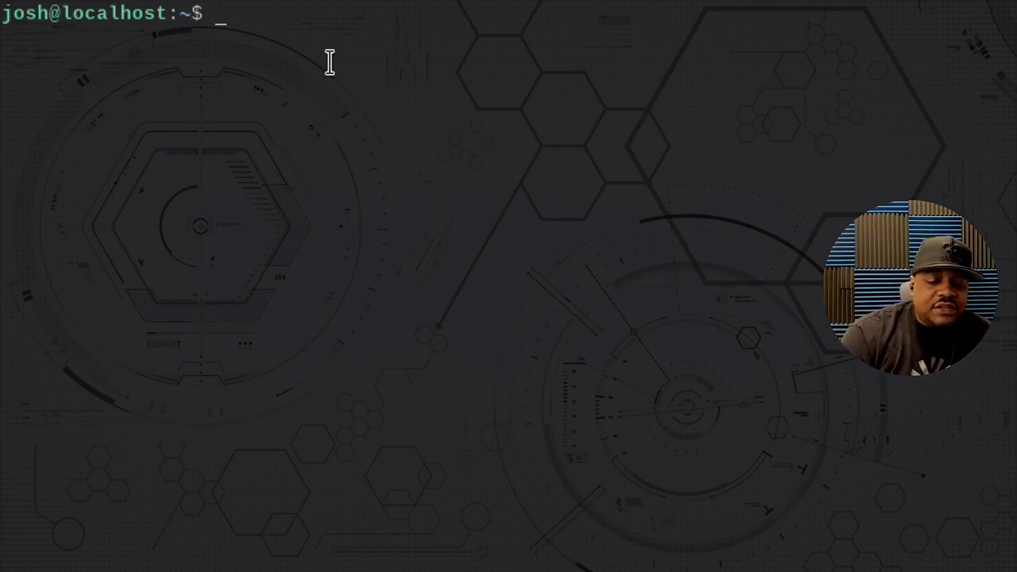
Update and upgrade all server packages, then stage the apt install command for apache2, ffmpeg and PHP.
{"action": "type", "text": "sudo "}
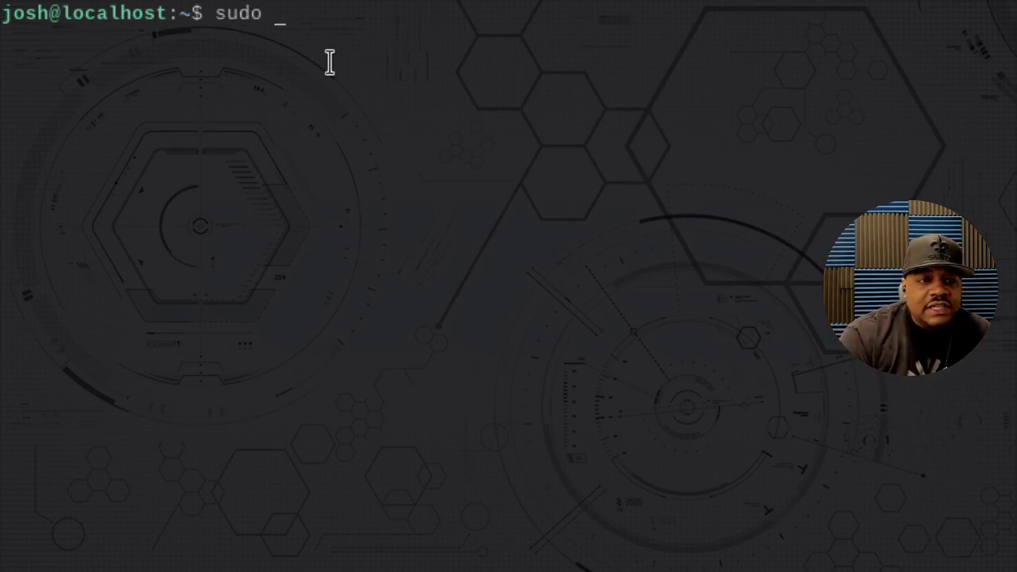
{"action": "type", "text": "apt"}
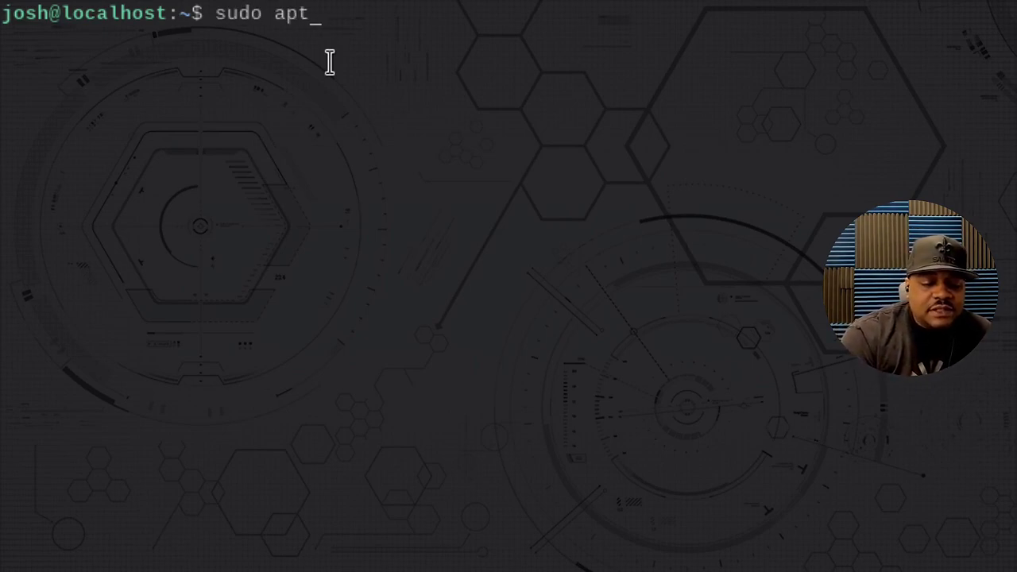
{"action": "type", "text": " update "}
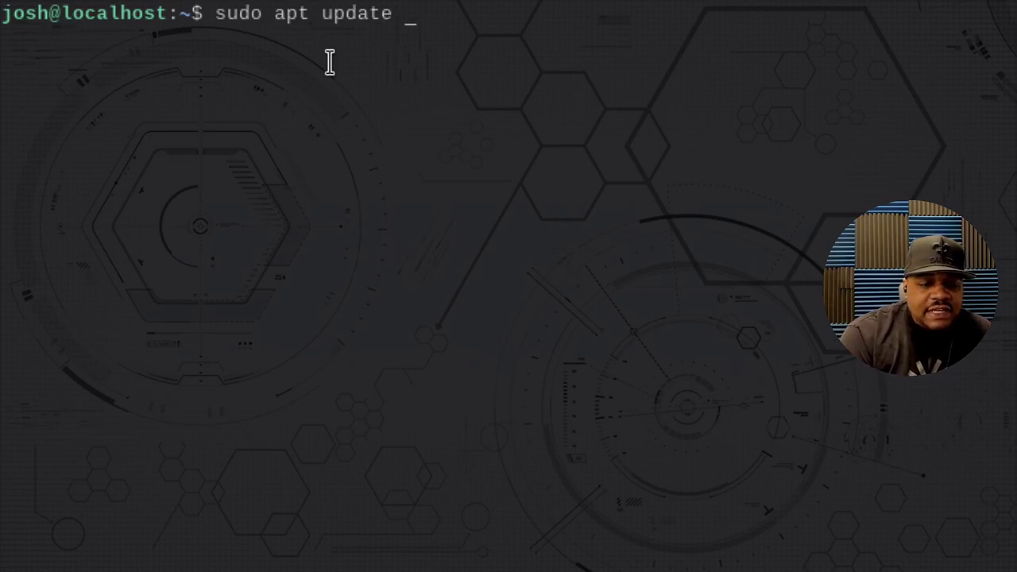
{"action": "type", "text": "&& "}
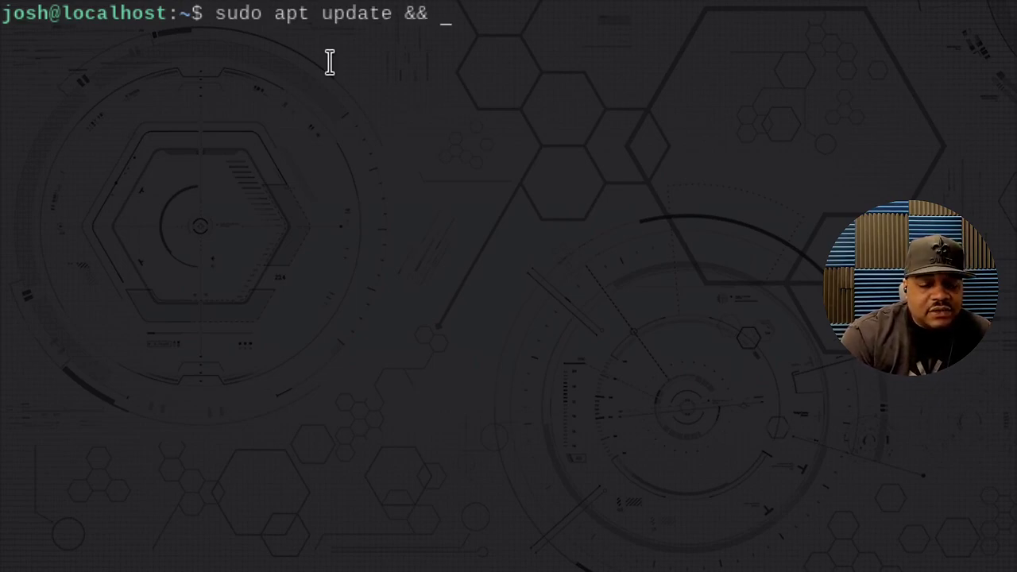
{"action": "type", "text": "sudo ap"}
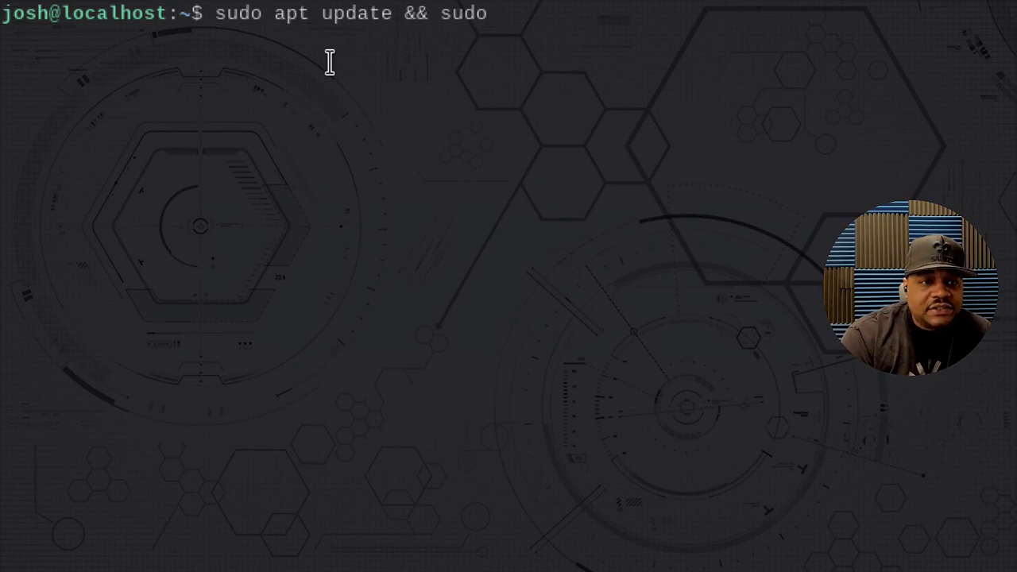
{"action": "type", "text": "t u"}
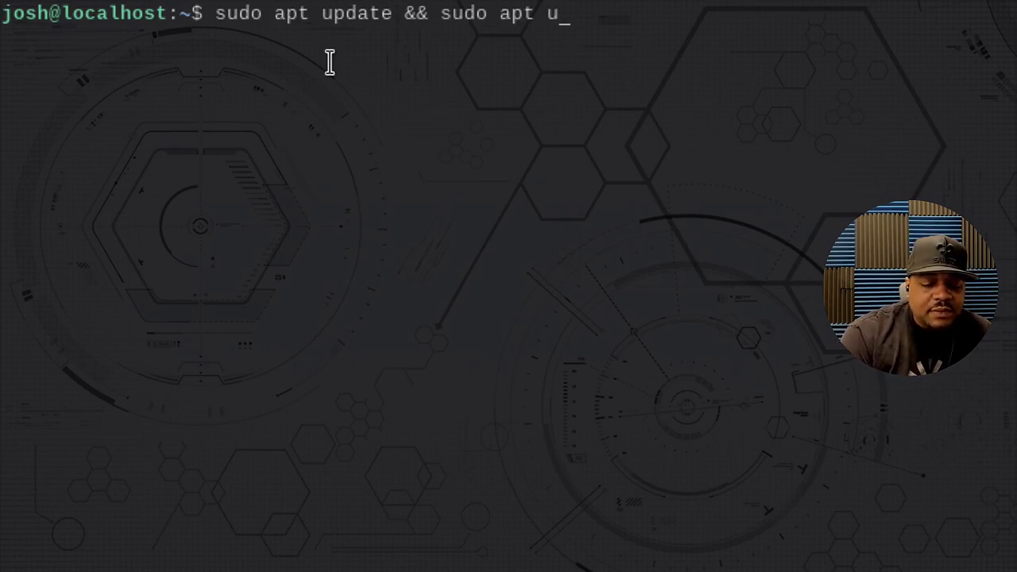
{"action": "type", "text": "pgrade "}
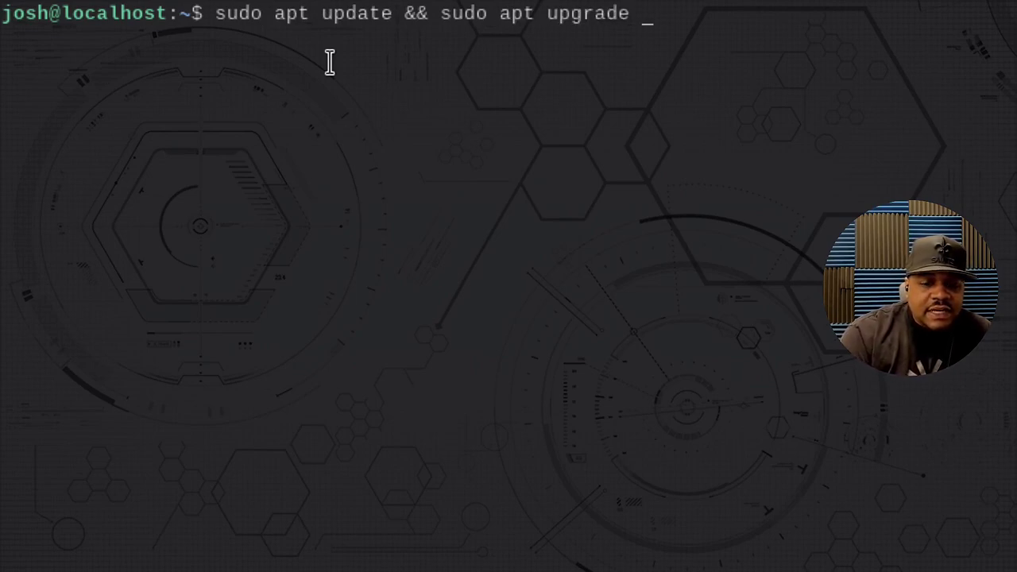
{"action": "type", "text": "-y"}
{"action": "key", "text": "Return"}
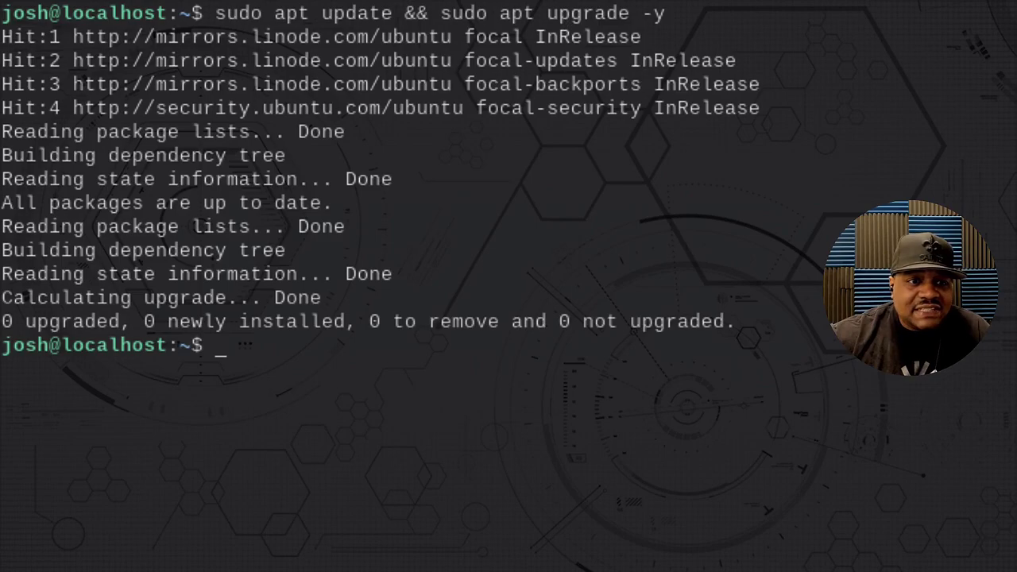
{"action": "key", "text": "ctrl+shift+v"}
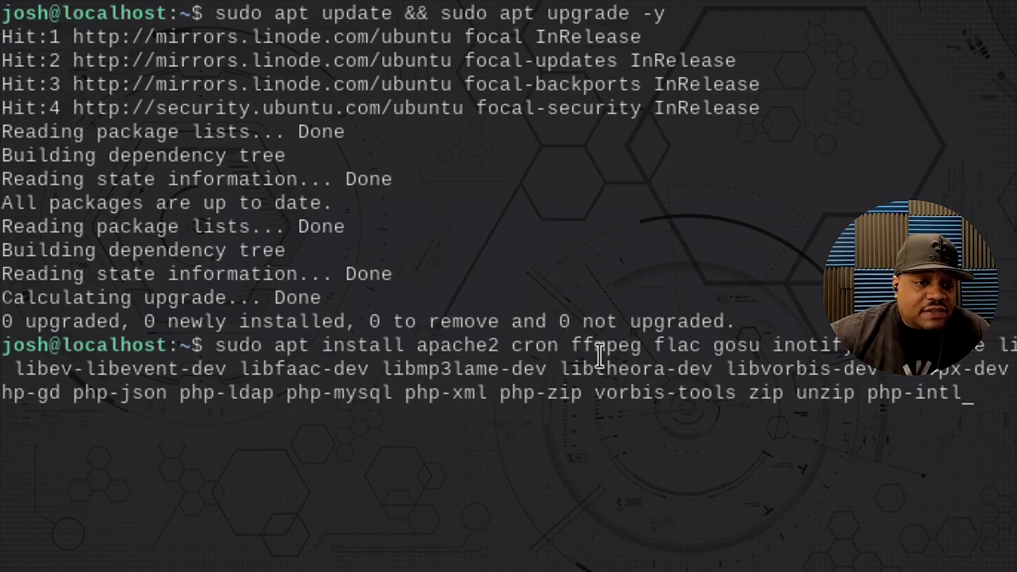
Install the 212 dependency packages, including apache2, ffmpeg and PHP 7.4, answering y to confirm.
{"action": "left_click_drag", "start_coordinate": [586, 345], "coordinate": [642, 342]}
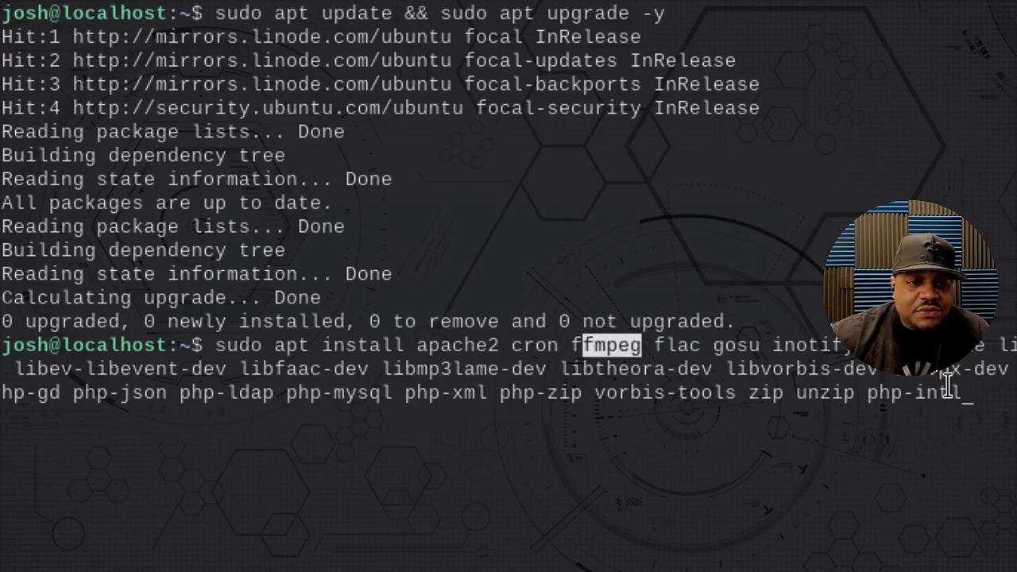
{"action": "left_click", "coordinate": [1009, 399]}
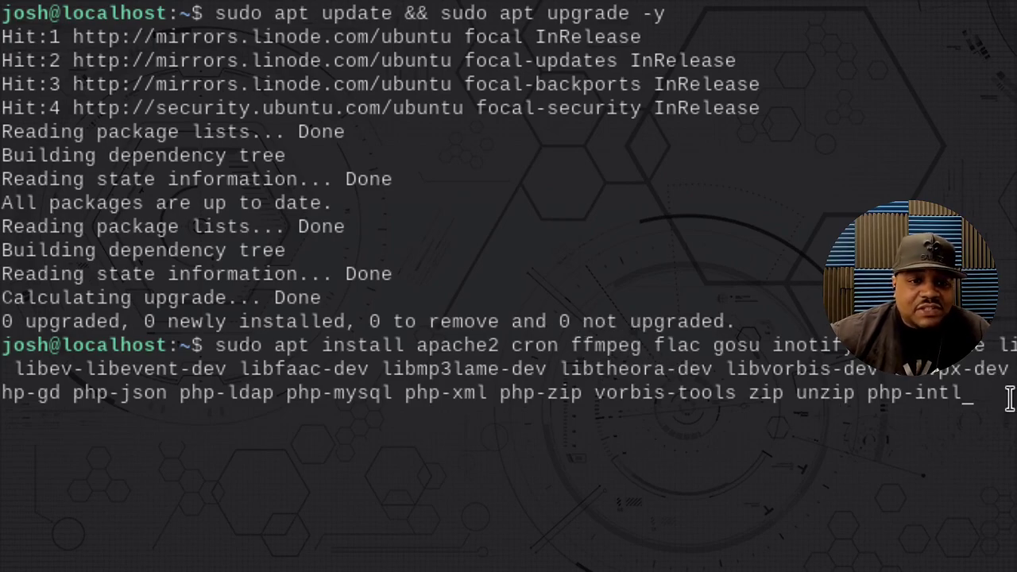
{"action": "key", "text": "Return"}
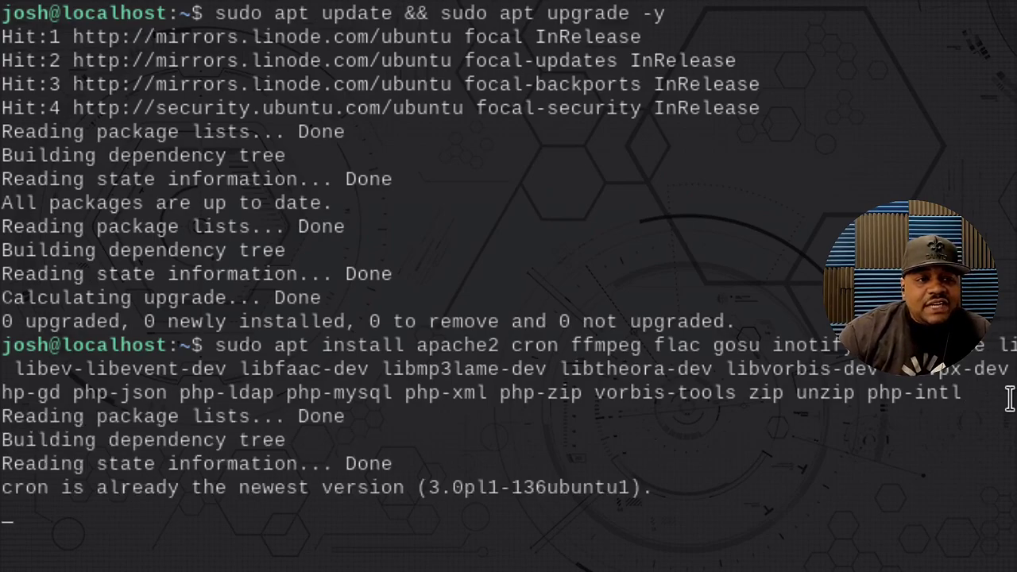
{"action": "type", "text": "y"}
{"action": "key", "text": "Return"}
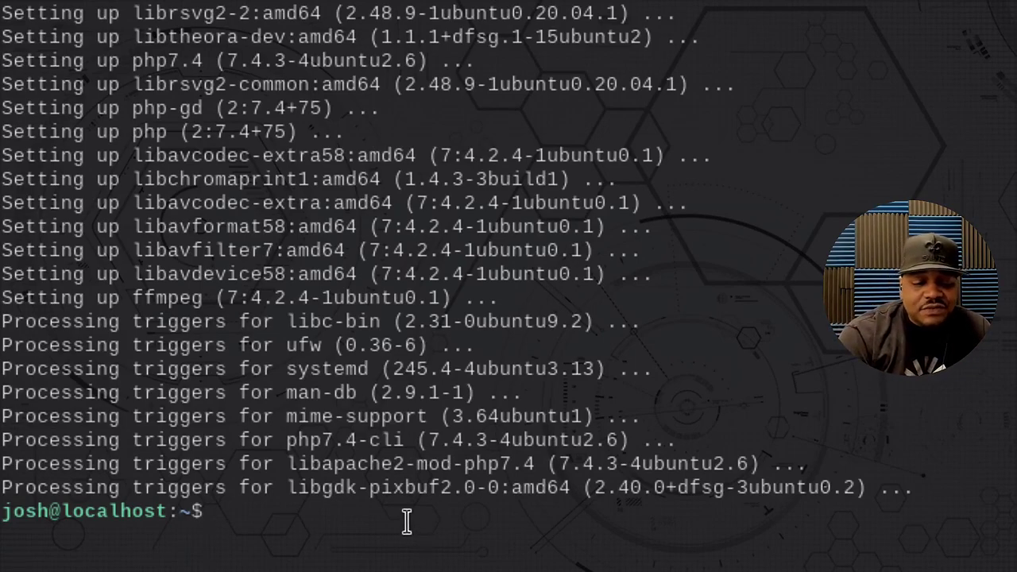
Check that the apache2 service is loaded, enabled and active (running), then quit the status view.
{"action": "type", "text": "sudo systemctl status apache2"}
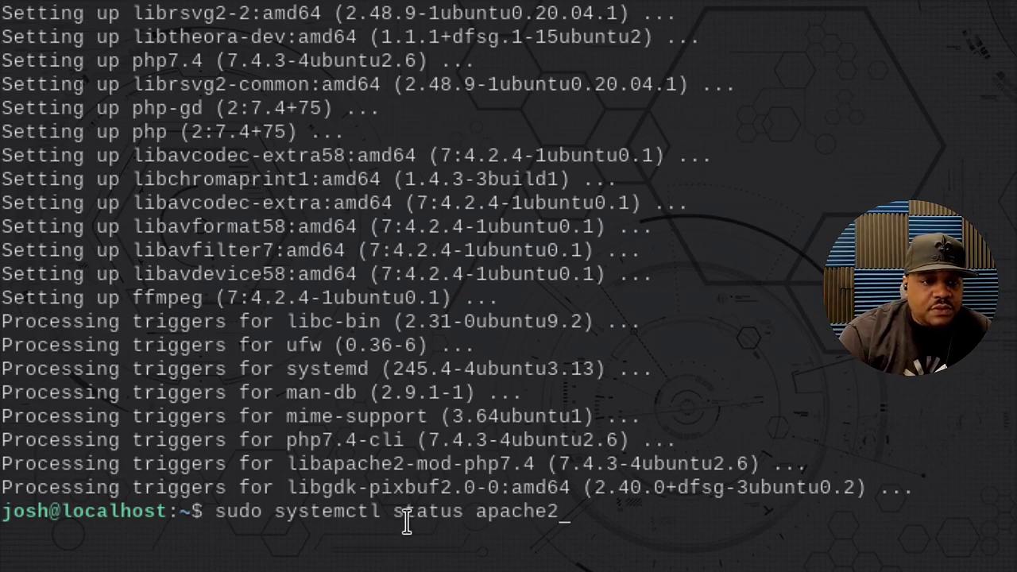
{"action": "key", "text": "Return"}
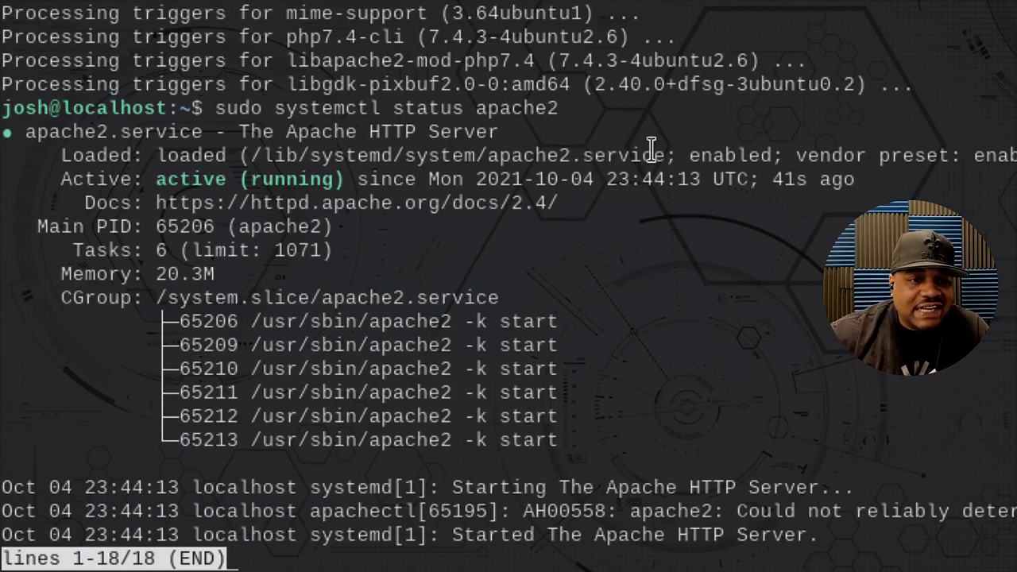
{"action": "left_click_drag", "start_coordinate": [688, 143], "coordinate": [773, 158]}
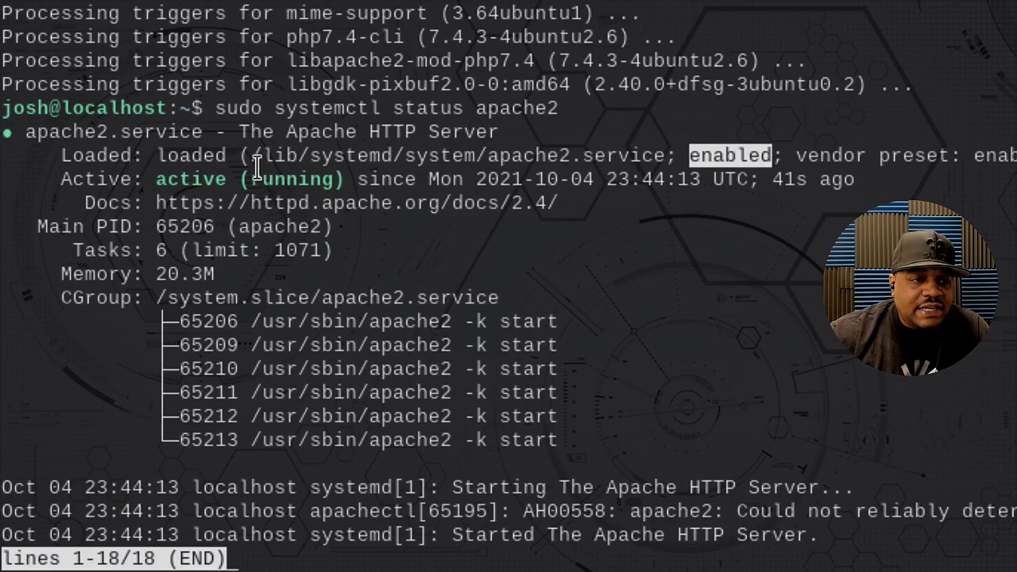
{"action": "left_click_drag", "start_coordinate": [156, 180], "coordinate": [302, 163]}
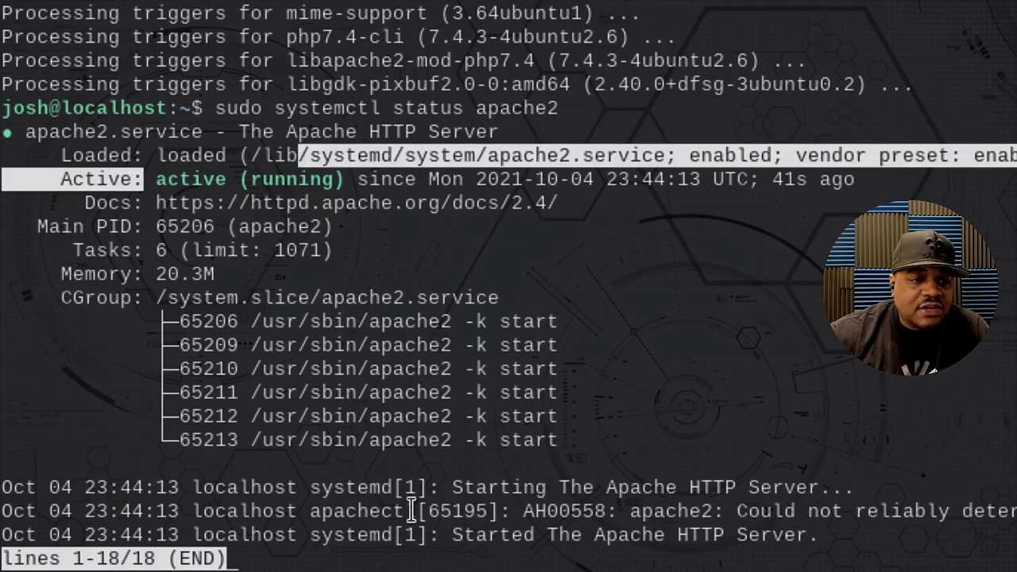
{"action": "left_click", "coordinate": [352, 557]}
{"action": "key", "text": "q"}
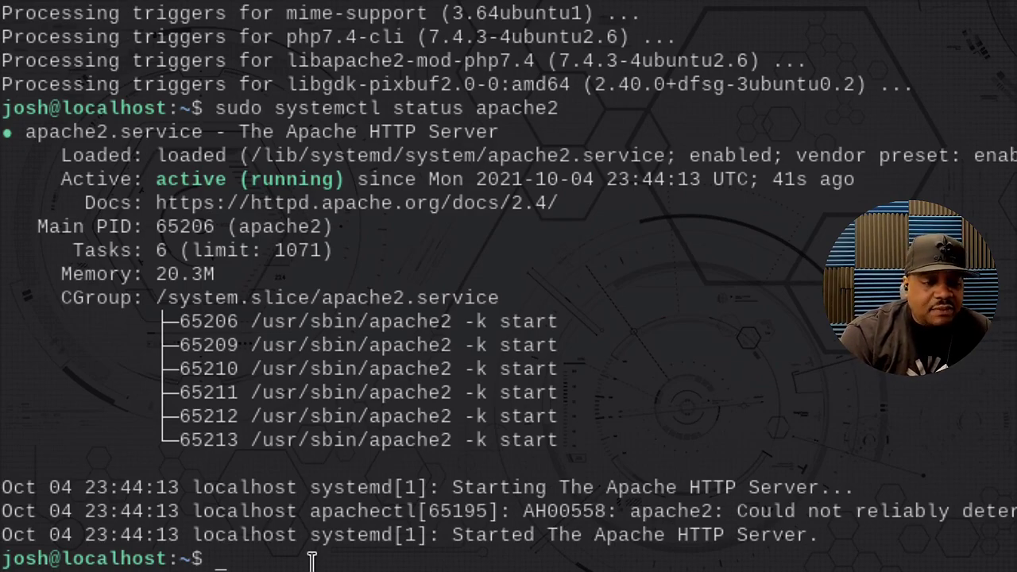
Enable Apache's rewrite module with a2enmod and restart apache2 via systemctl.
{"action": "type", "text": "sudo "}
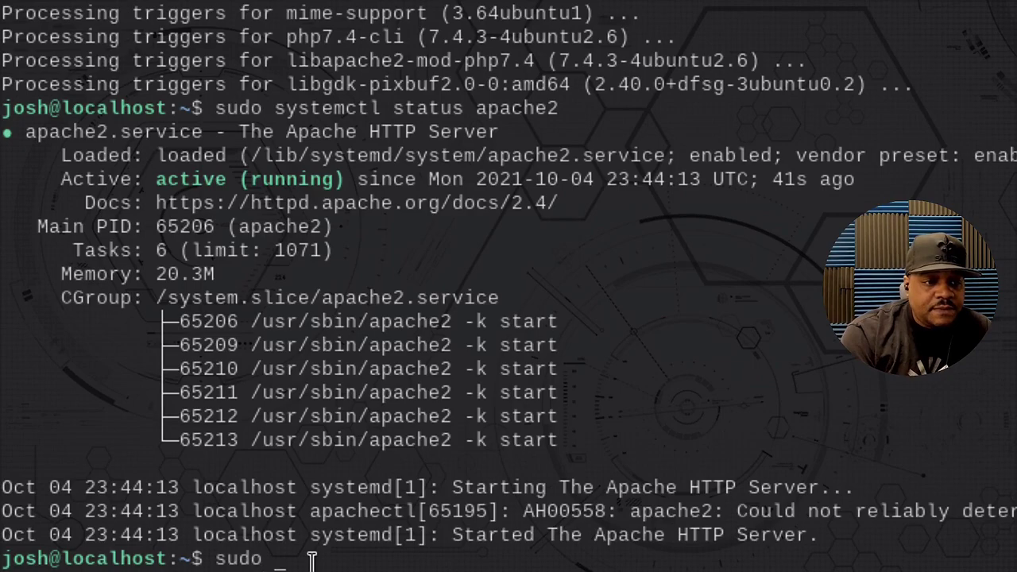
{"action": "type", "text": "a2en"}
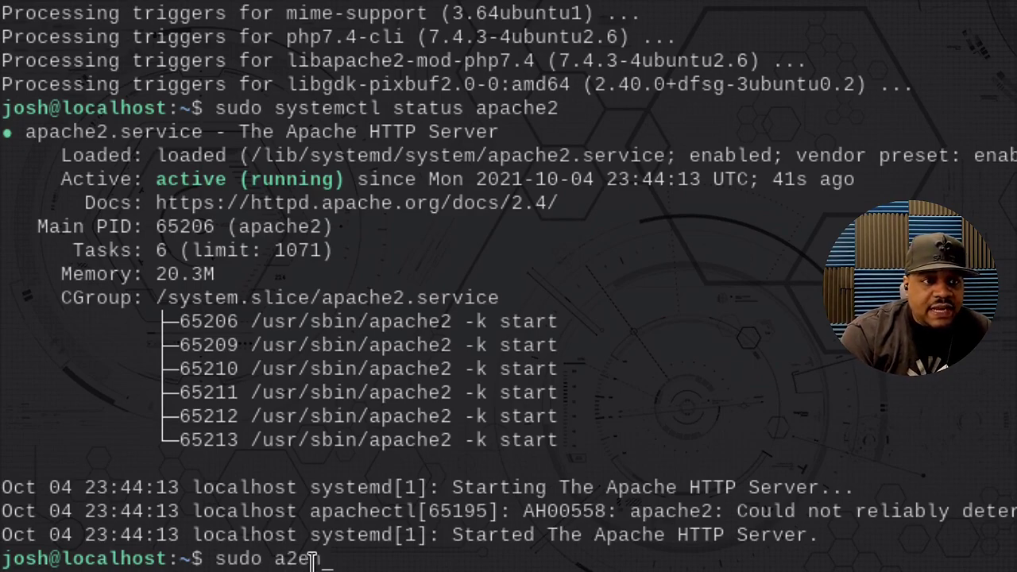
{"action": "type", "text": "mod rew"}
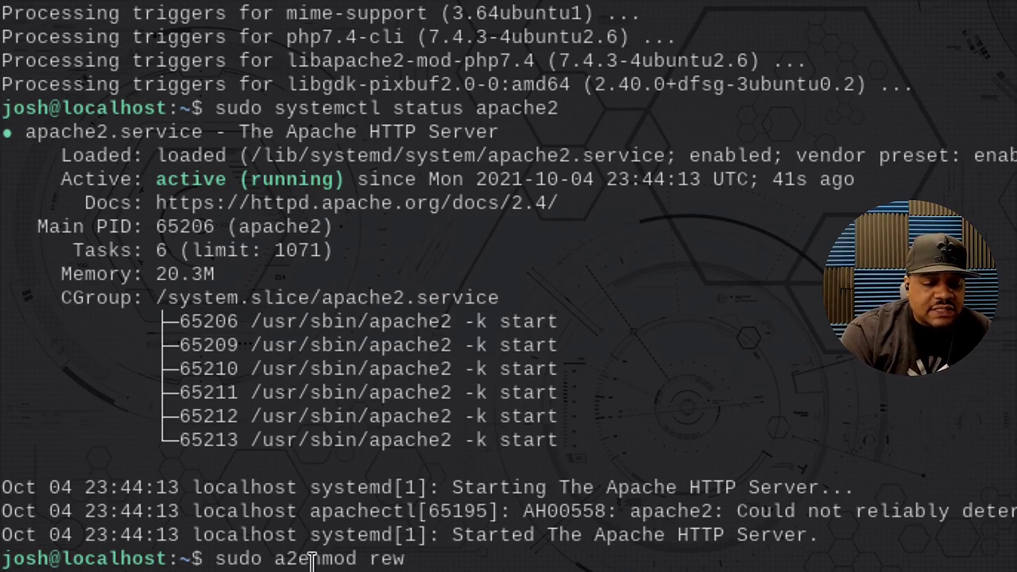
{"action": "type", "text": "rite"}
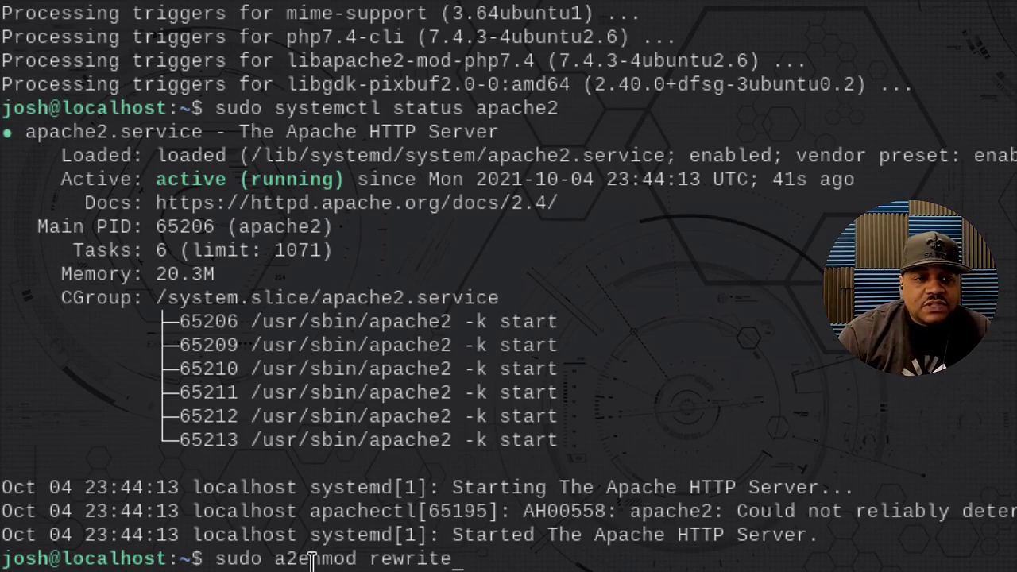
{"action": "key", "text": "Return"}
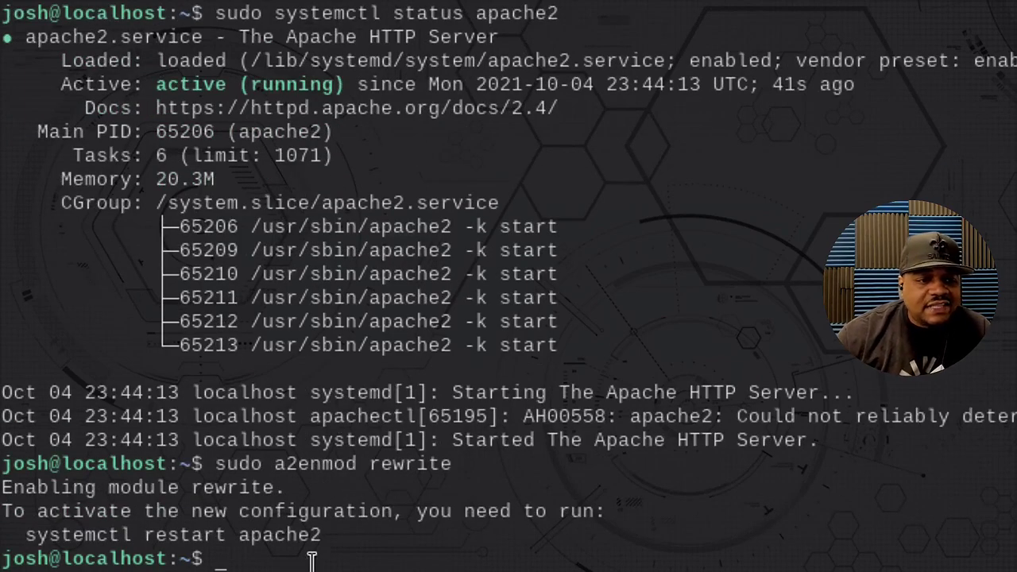
{"action": "key", "text": "Up"}
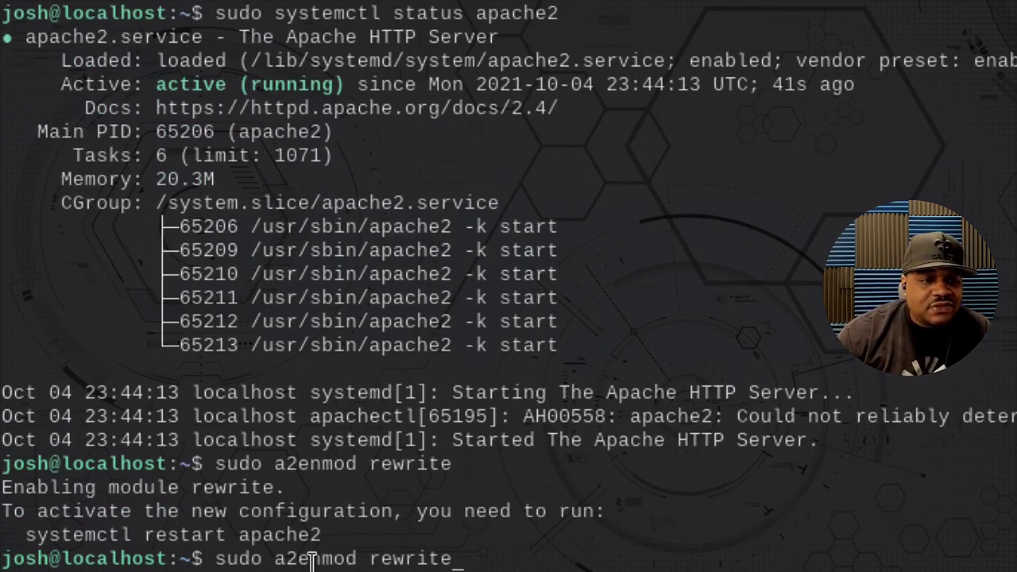
{"action": "key", "text": "Up"}
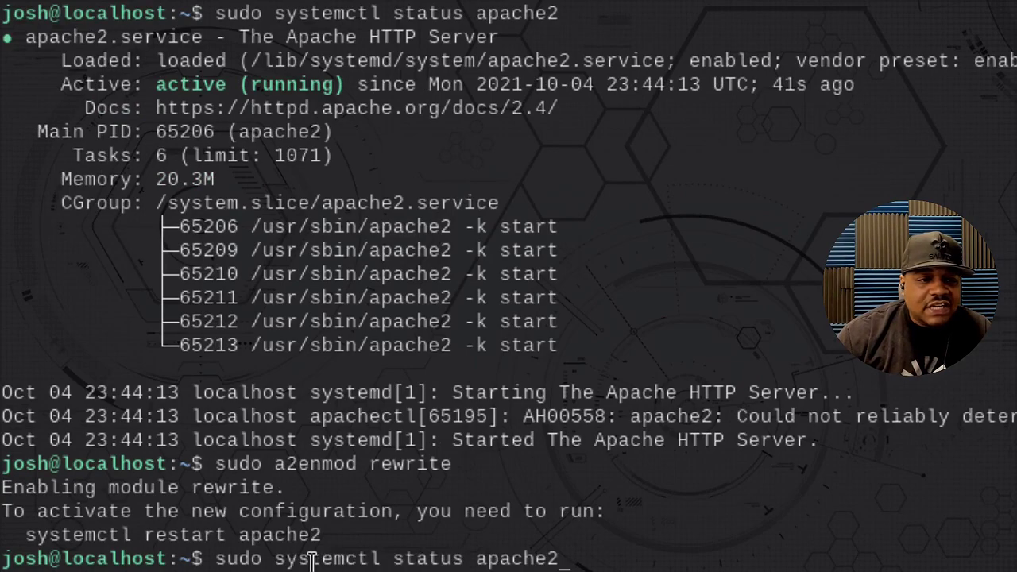
{"action": "key", "text": "Left"}
{"action": "key", "text": "Left"}
{"action": "key", "text": "Left"}
{"action": "key", "text": "Left"}
{"action": "key", "text": "Left"}
{"action": "key", "text": "Left"}
{"action": "key", "text": "Left"}
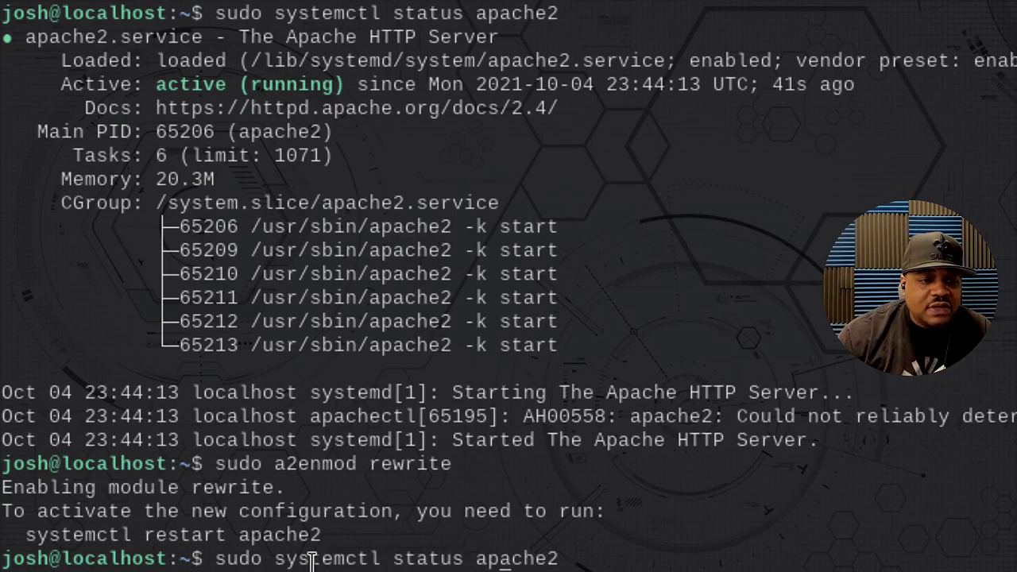
{"action": "key", "text": "BackSpace"}
{"action": "key", "text": "BackSpace"}
{"action": "key", "text": "BackSpace"}
{"action": "key", "text": "BackSpace"}
{"action": "key", "text": "BackSpace"}
{"action": "key", "text": "BackSpace"}
{"action": "type", "text": "restart"}
{"action": "key", "text": "Return"}
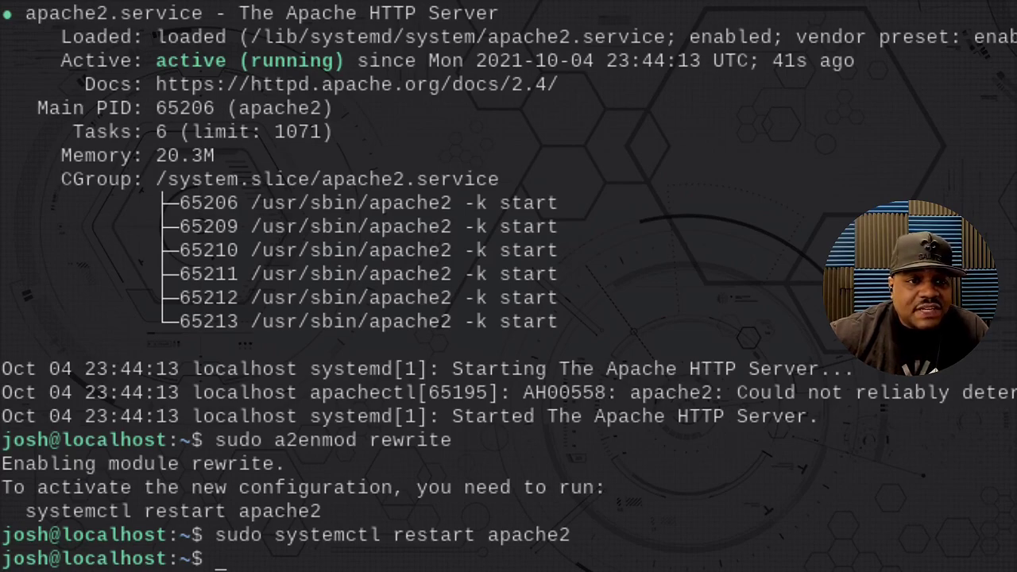
Download the latest stable composer.phar with wget and move it to /usr/local/bin/composer.
{"action": "type", "text": "wget https://getcomposer.org/download/latest-stable/composer.phar"}
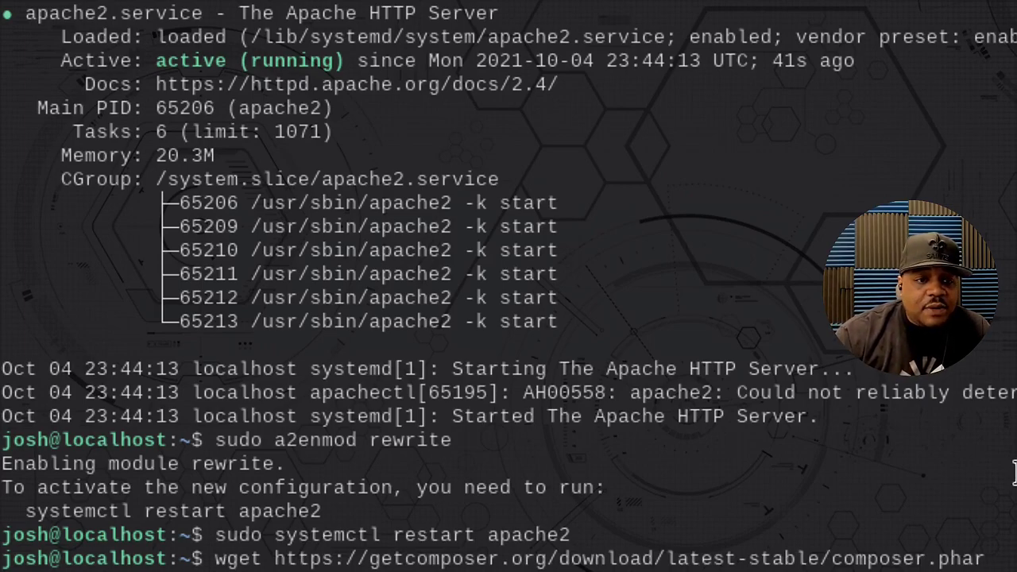
{"action": "key", "text": "Return"}
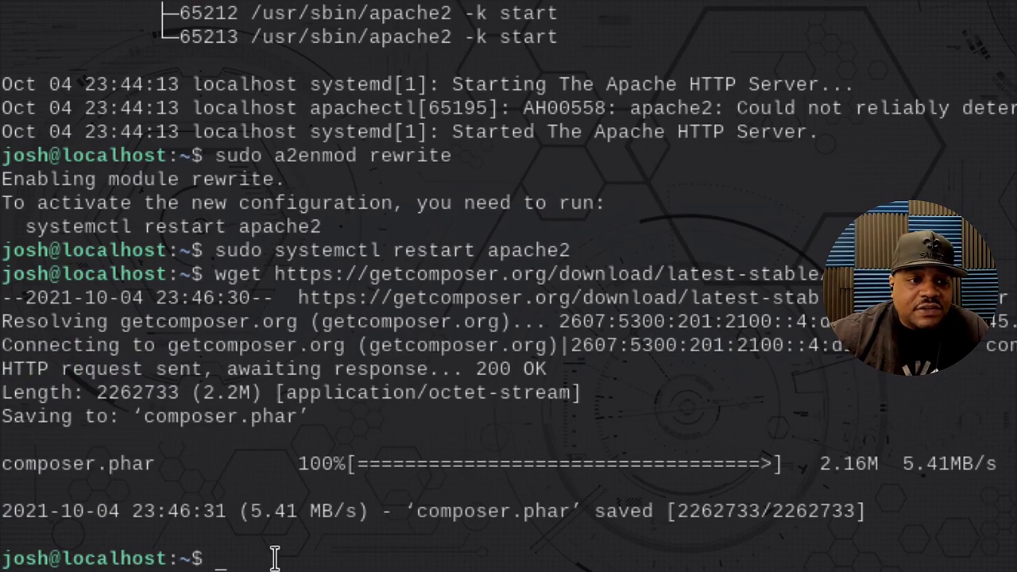
{"action": "type", "text": "sudo mv composer.phar /usr/local/bin/composer"}
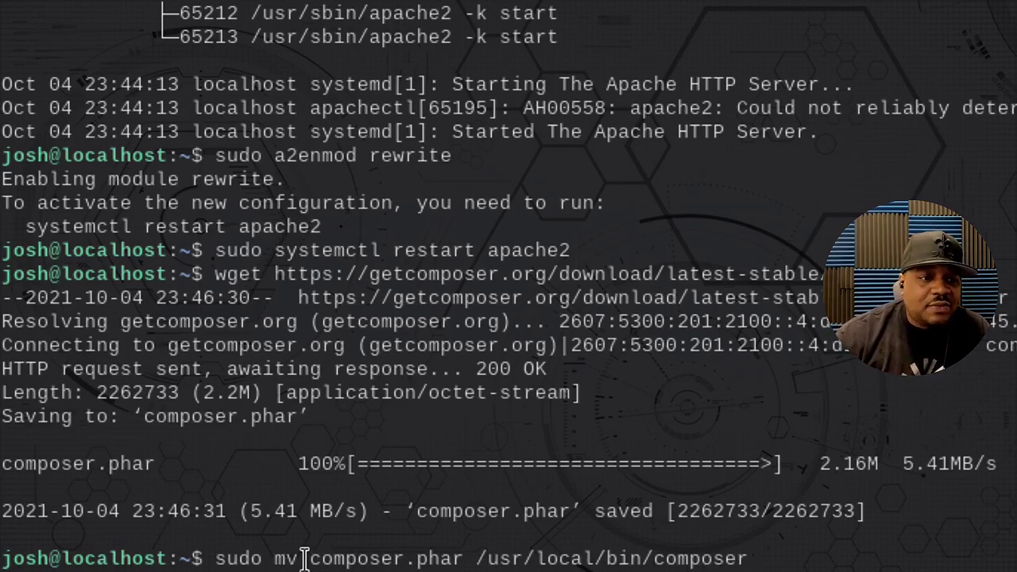
{"action": "key", "text": "Return"}
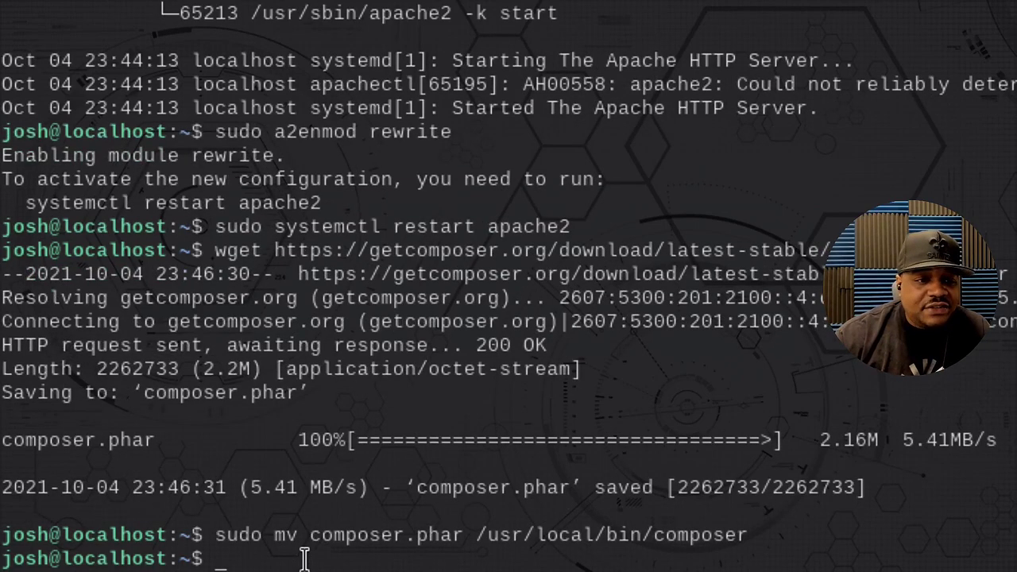
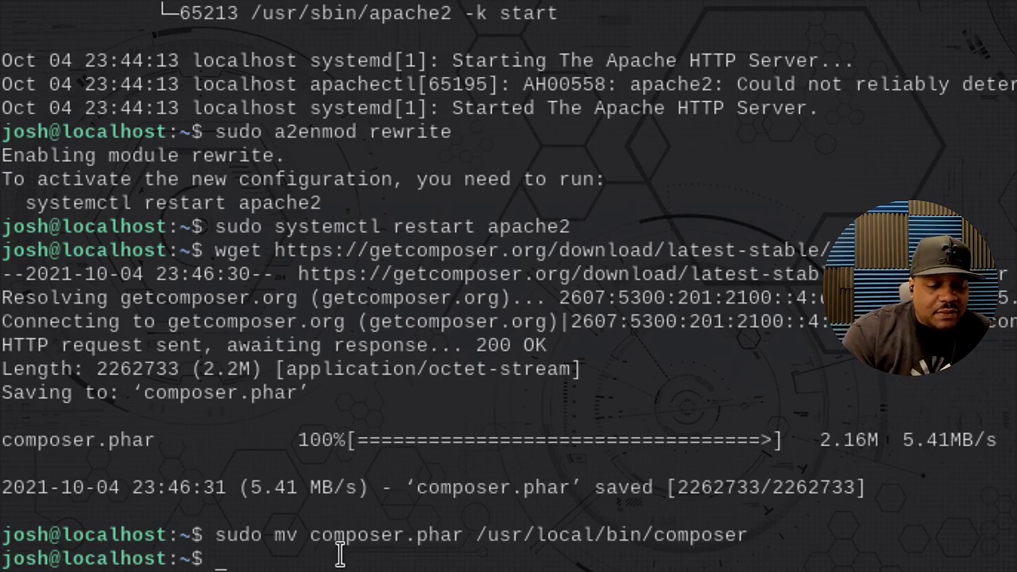
Make /usr/local/bin/composer executable with sudo chmod +x.
{"action": "type", "text": "sudo "}
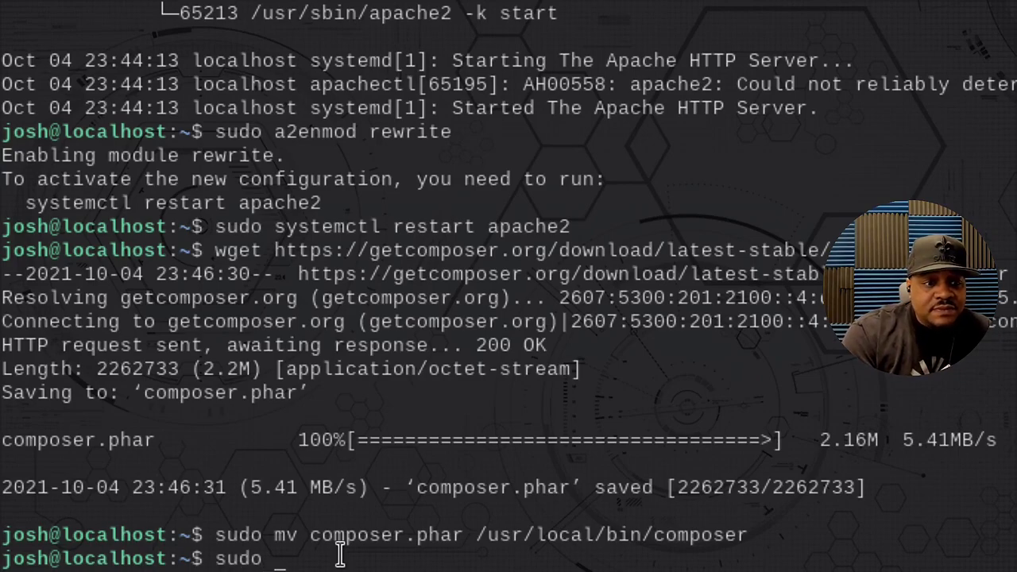
{"action": "type", "text": "chmod"}
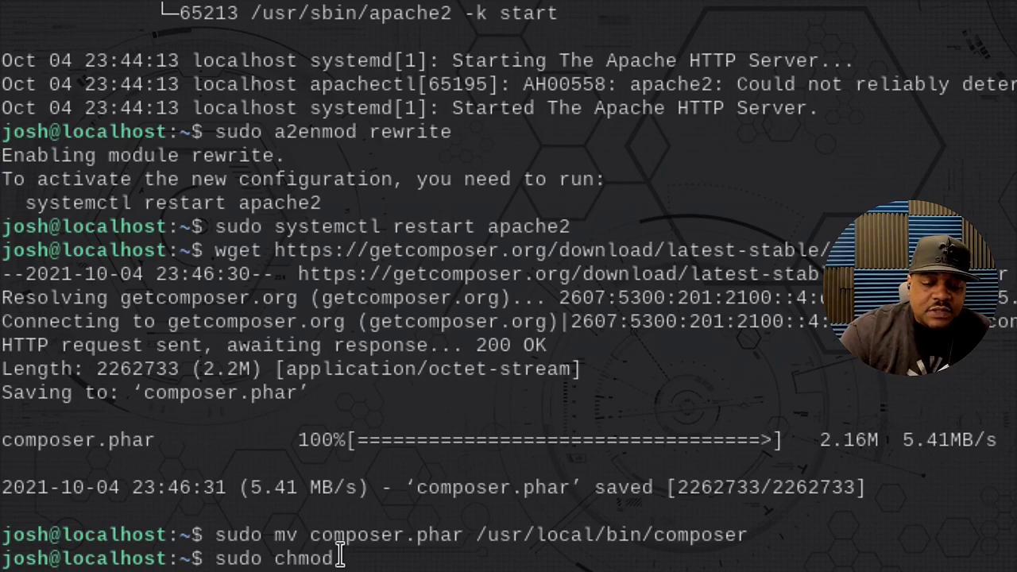
{"action": "type", "text": " +"}
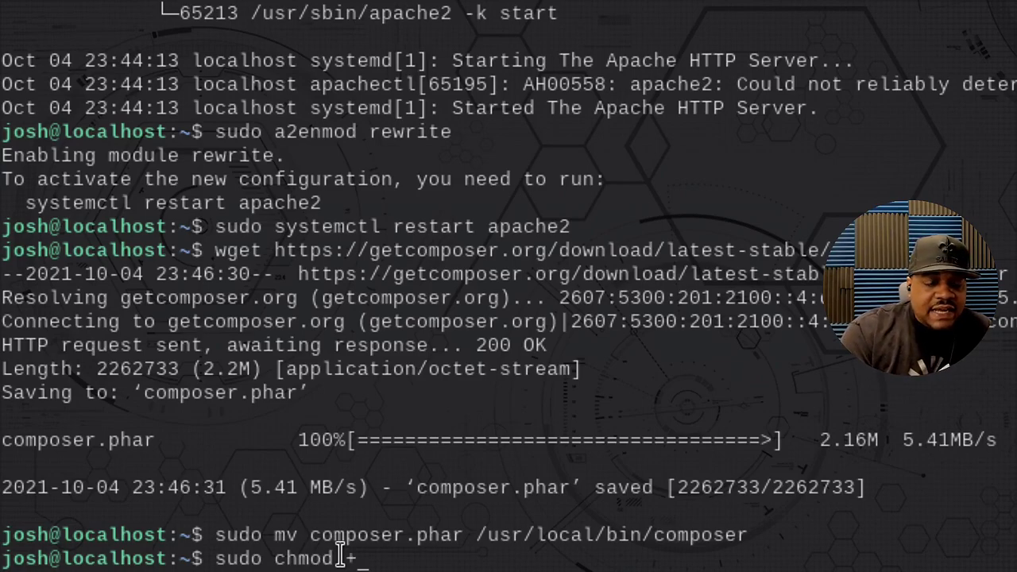
{"action": "type", "text": "x"}
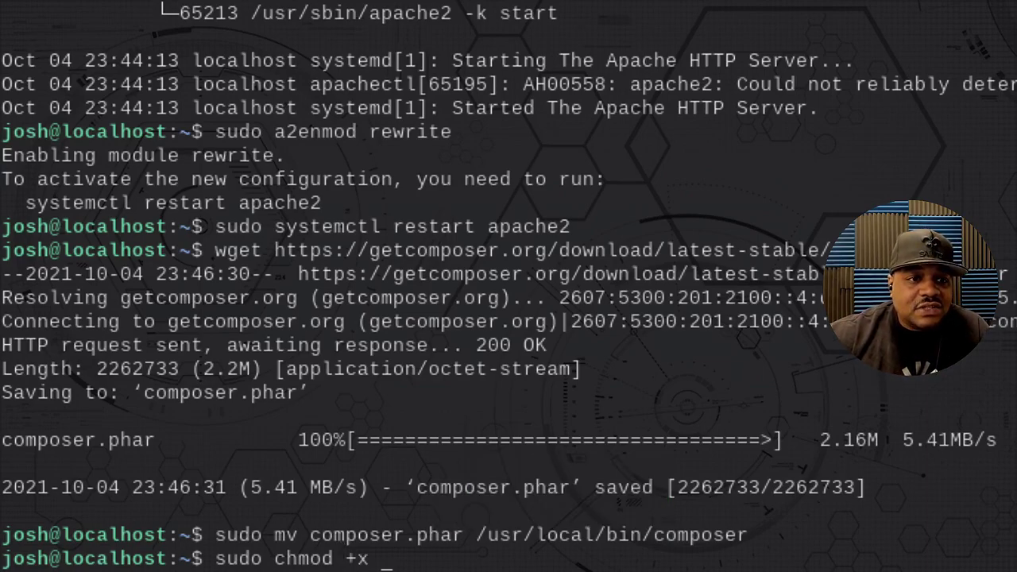
{"action": "middle_click", "coordinate": [449, 558]}
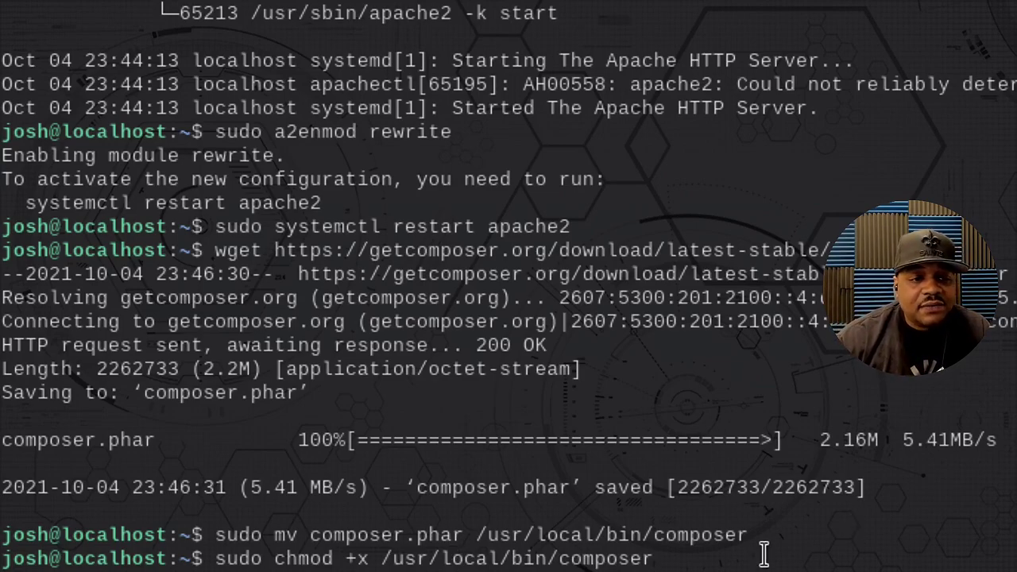
{"action": "key", "text": "Return"}
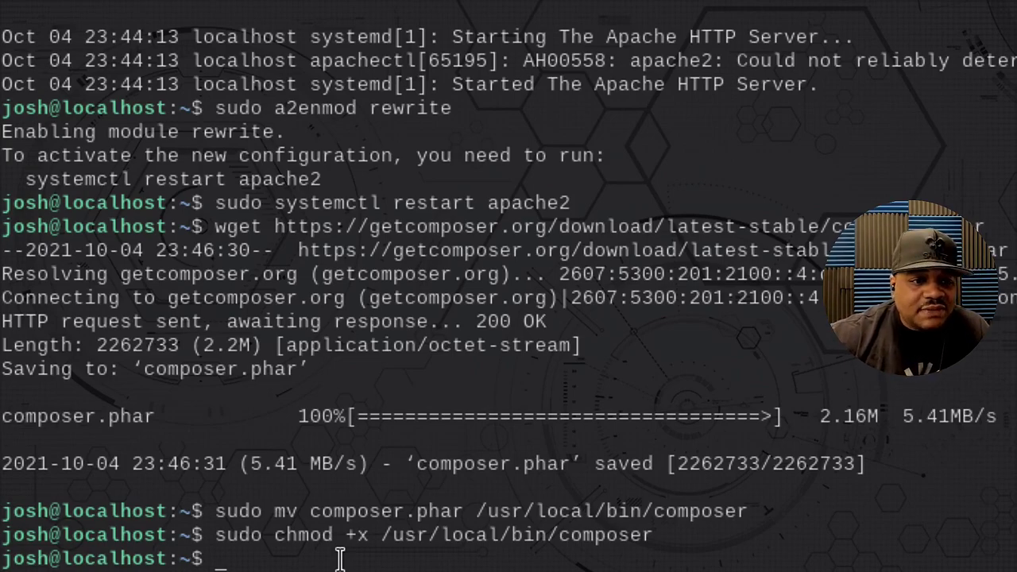
{"action": "type", "text": "sudo chown -R www-data:www-data /var/www/"}
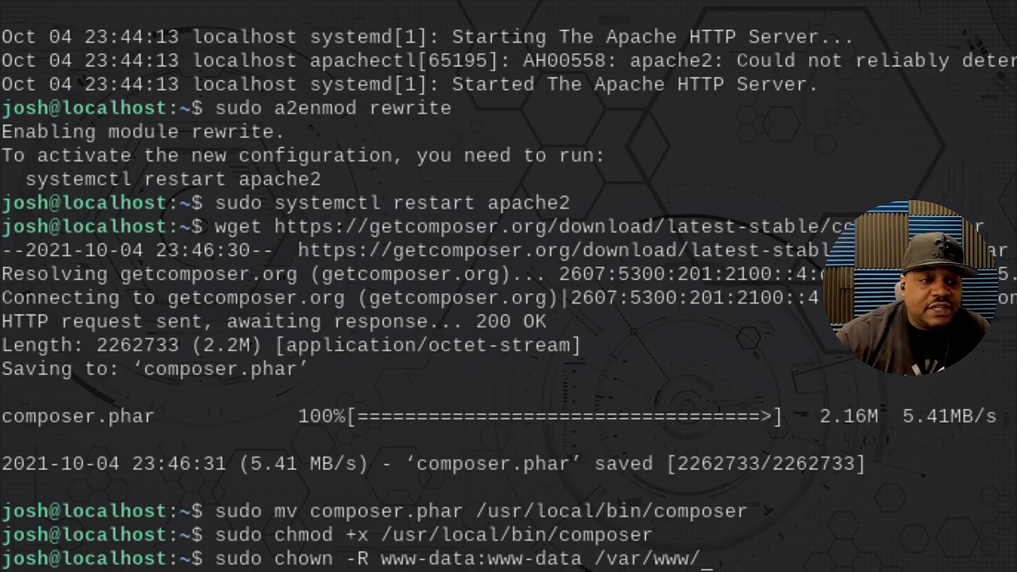
{"action": "key", "text": "Return"}
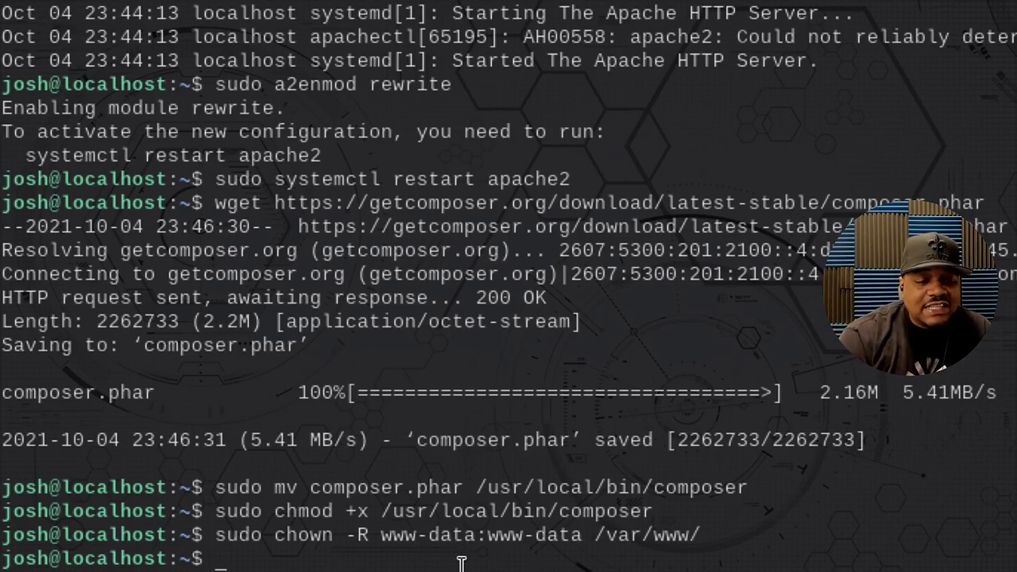
{"action": "type", "text": "sudo "}
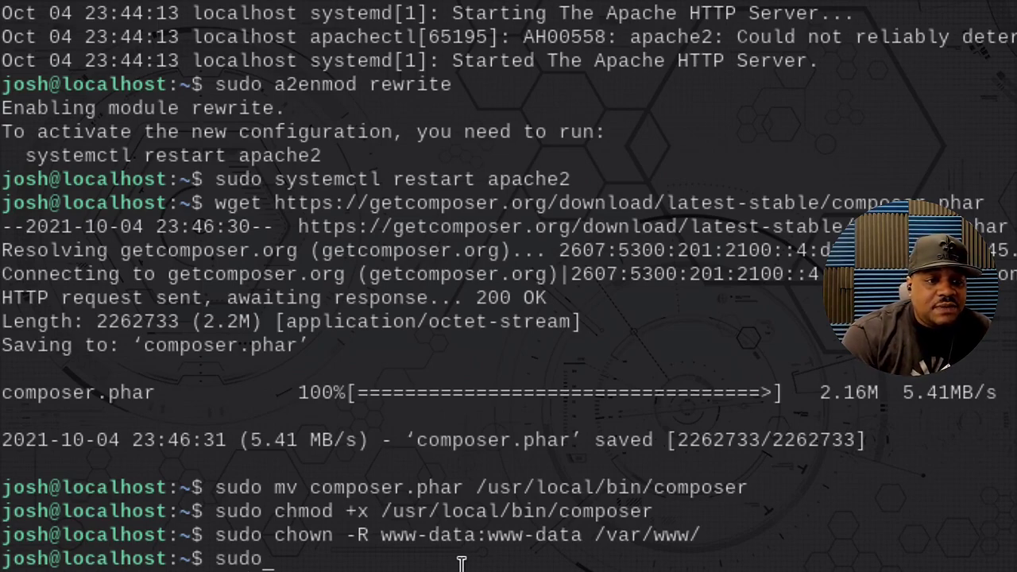
{"action": "type", "text": "su -"}
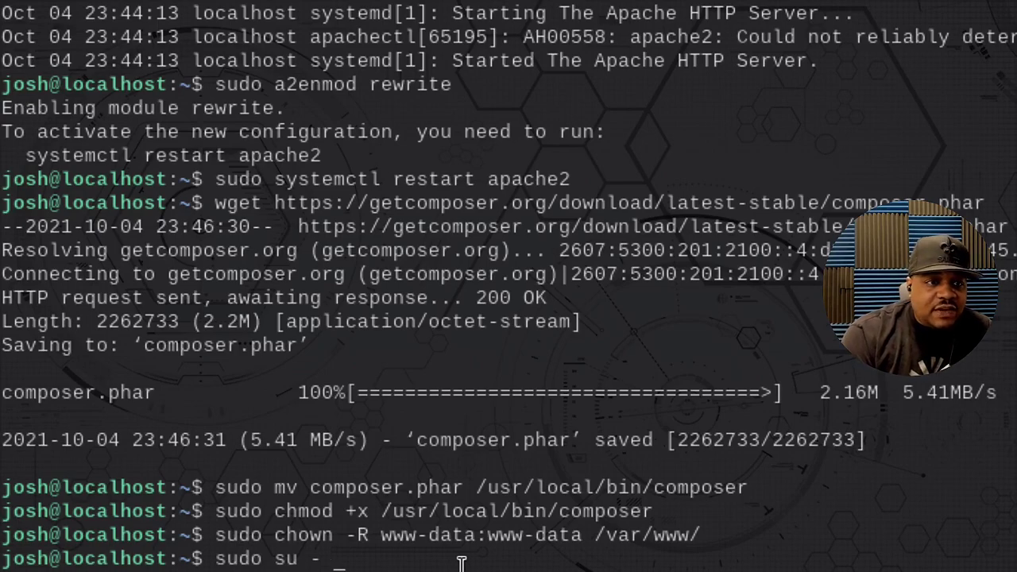
{"action": "type", "text": " ww"}
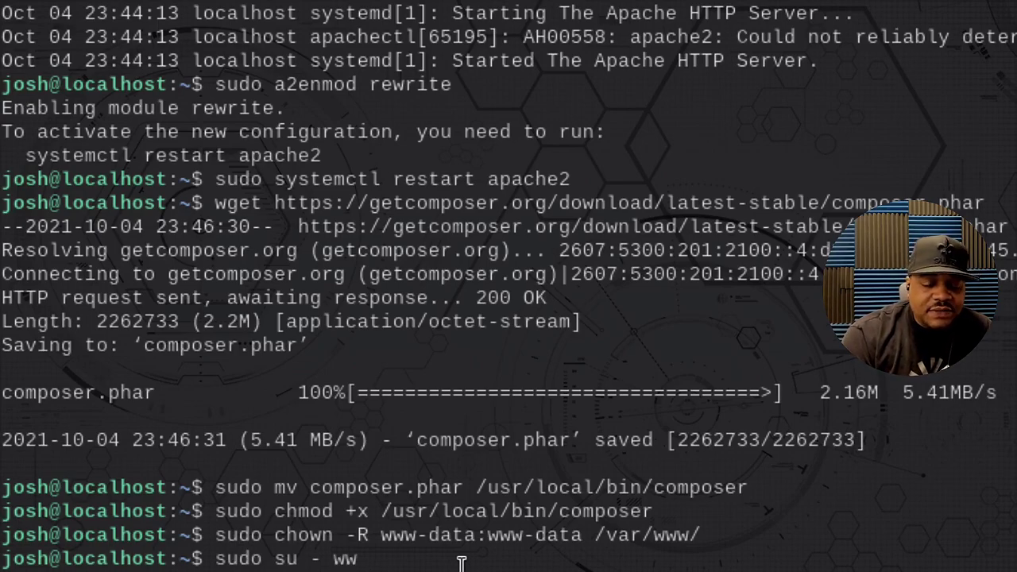
{"action": "type", "text": "w"}
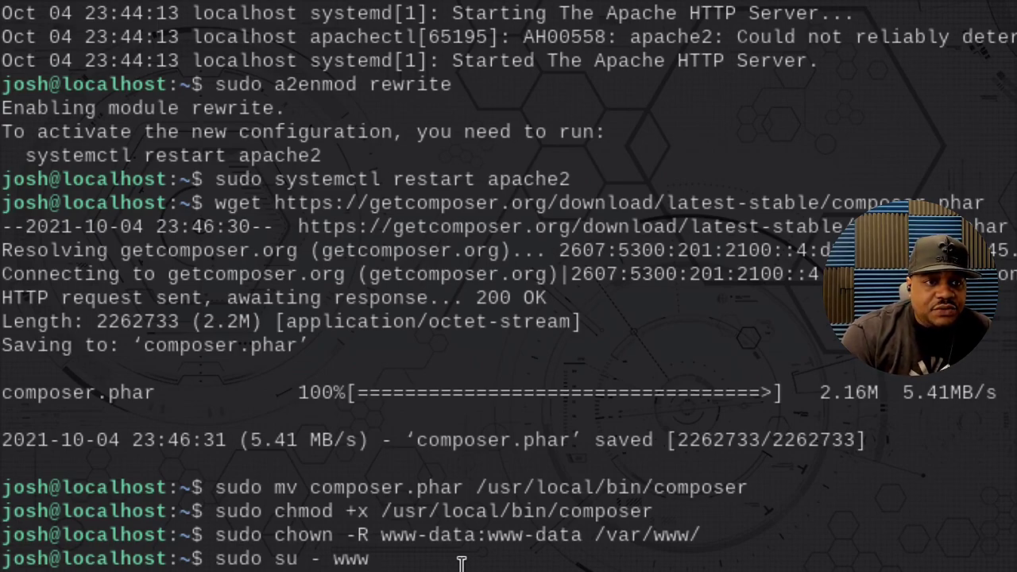
{"action": "type", "text": "-"}
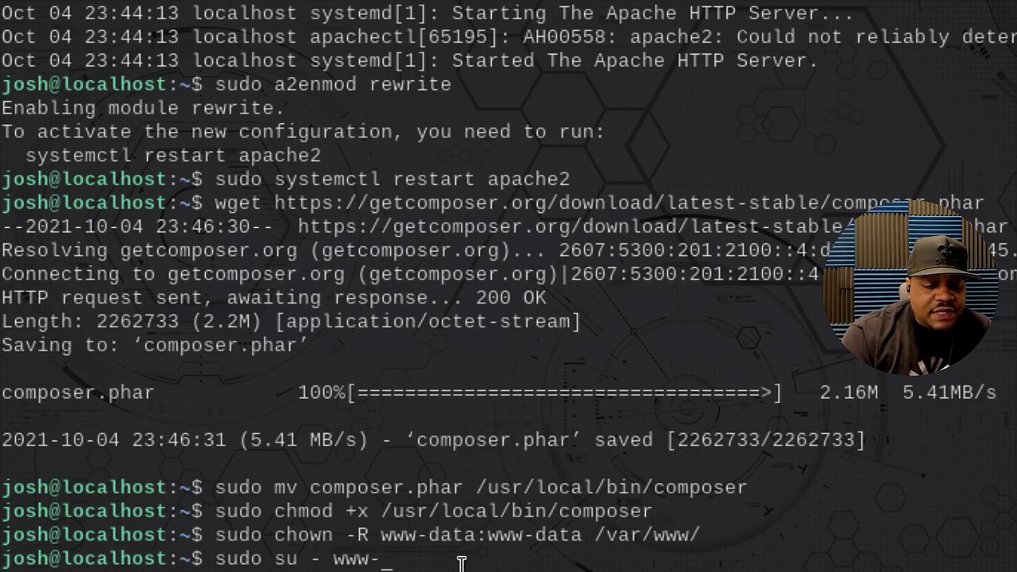
{"action": "type", "text": "data"}
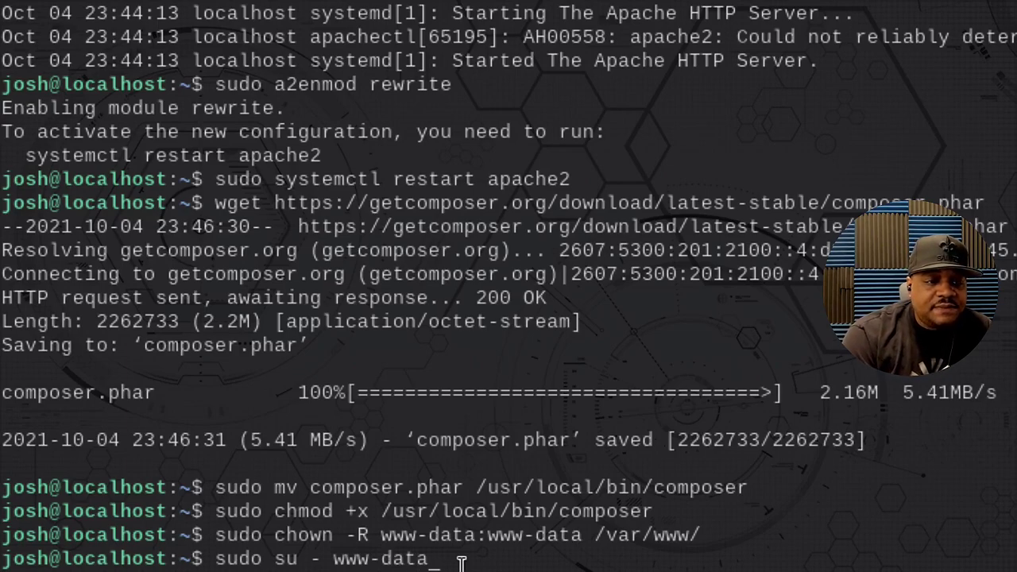
{"action": "type", "text": " -"}
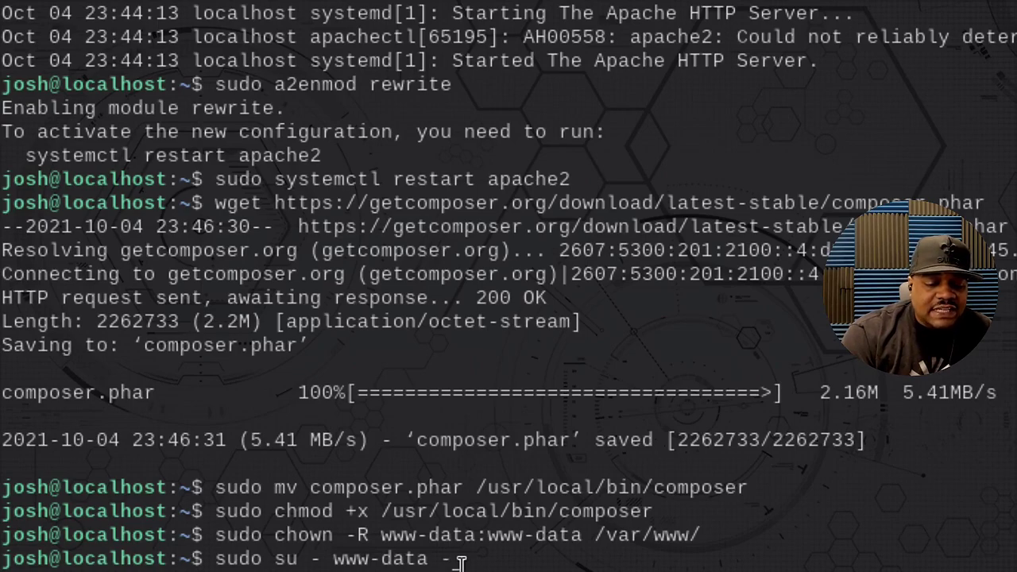
{"action": "type", "text": "s"}
{"action": "type", "text": " /"}
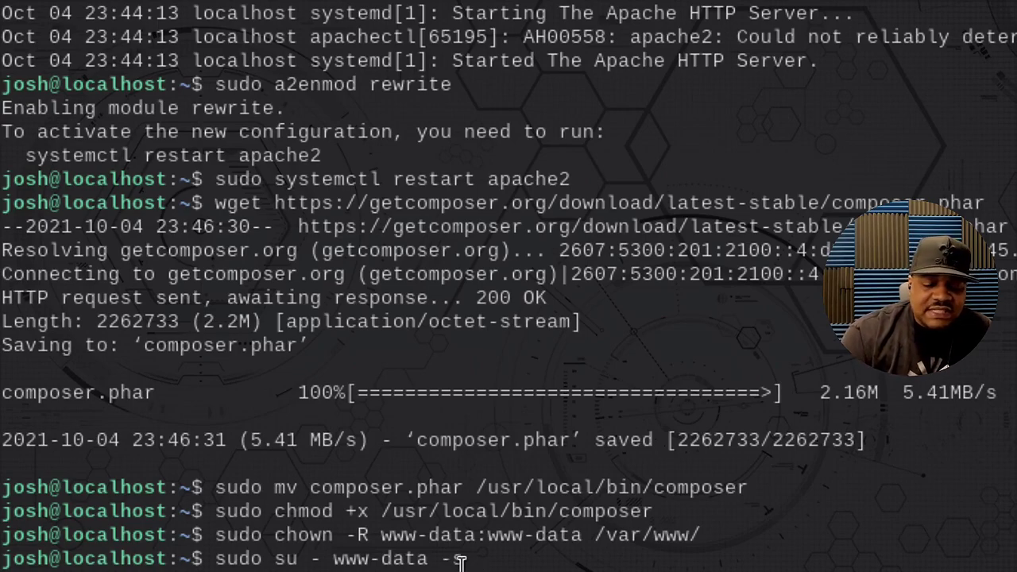
{"action": "type", "text": "bin"}
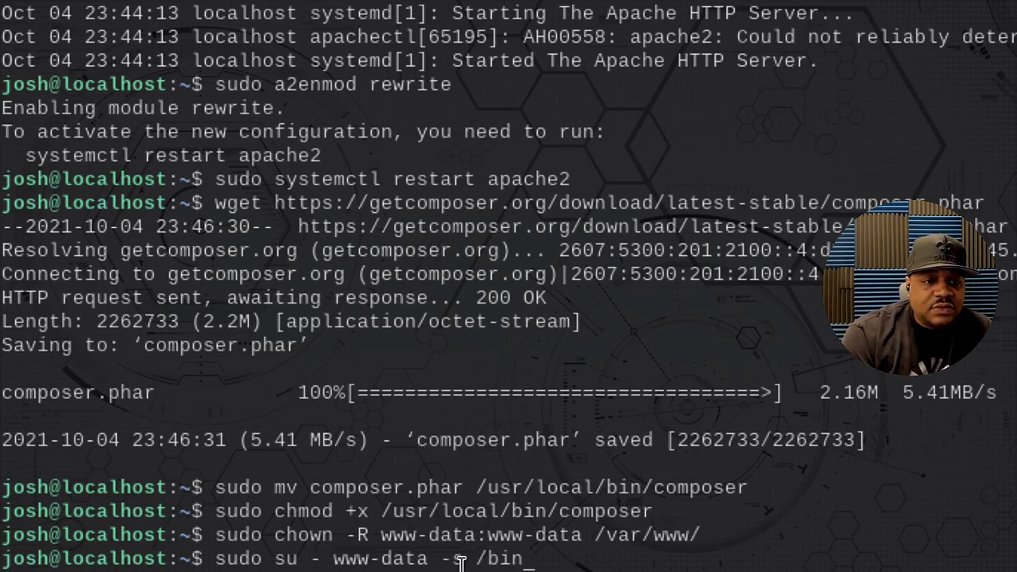
Run sudo su - www-data -s /bin/bash, fixing the mistyped /bin/bach shell path.
{"action": "key", "text": "Return"}
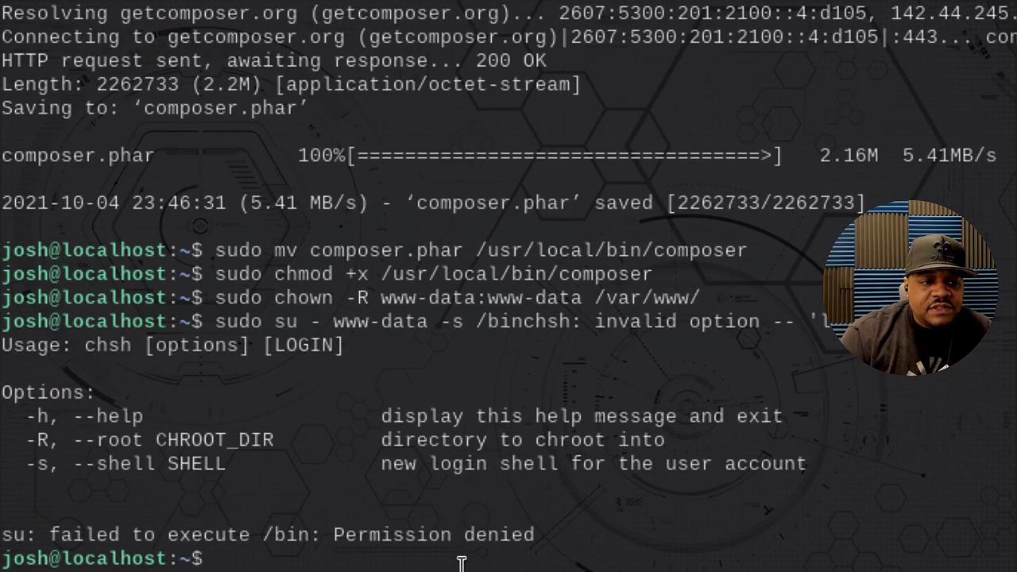
{"action": "key", "text": "Up"}
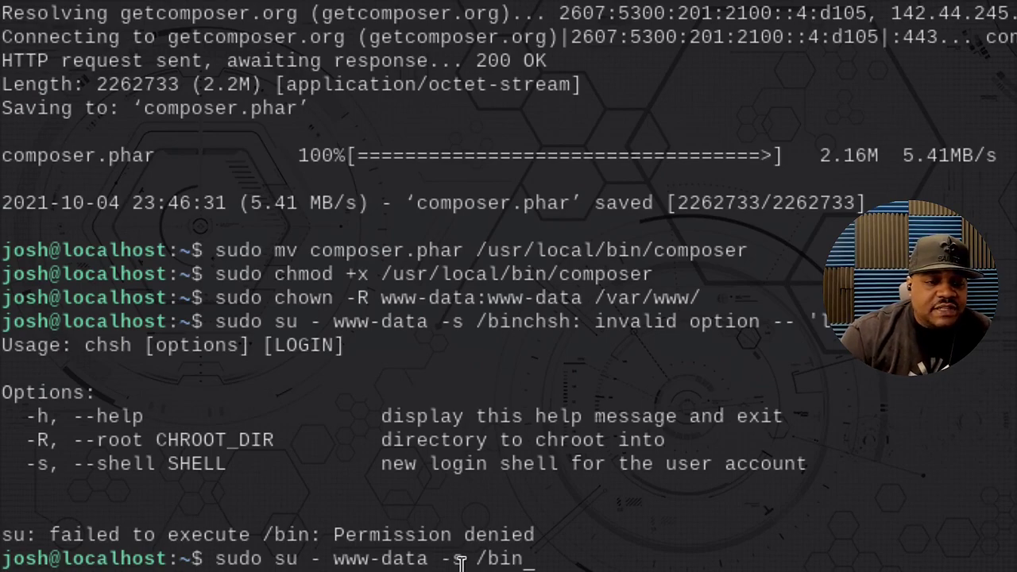
{"action": "type", "text": "/"}
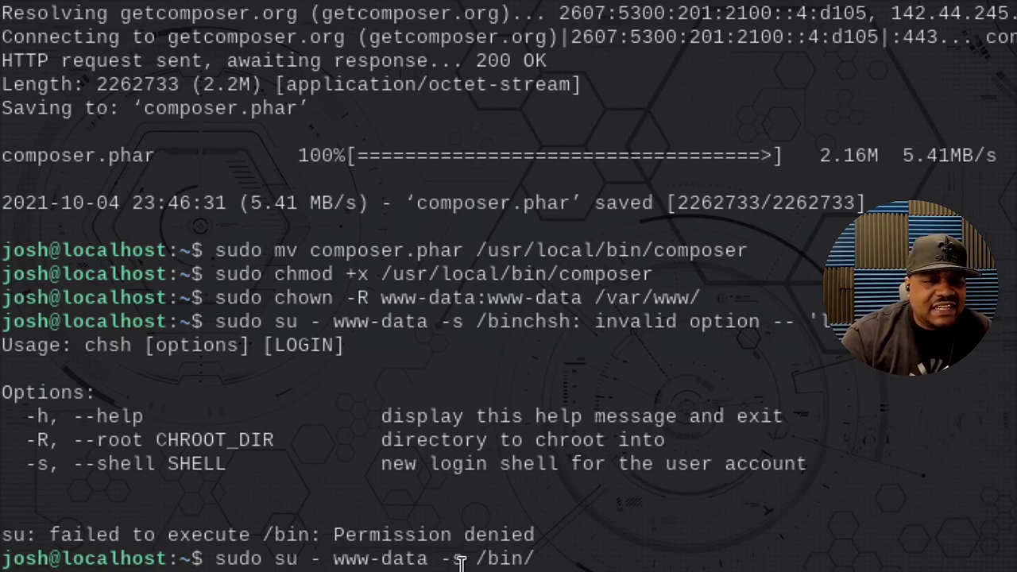
{"action": "type", "text": "bach"}
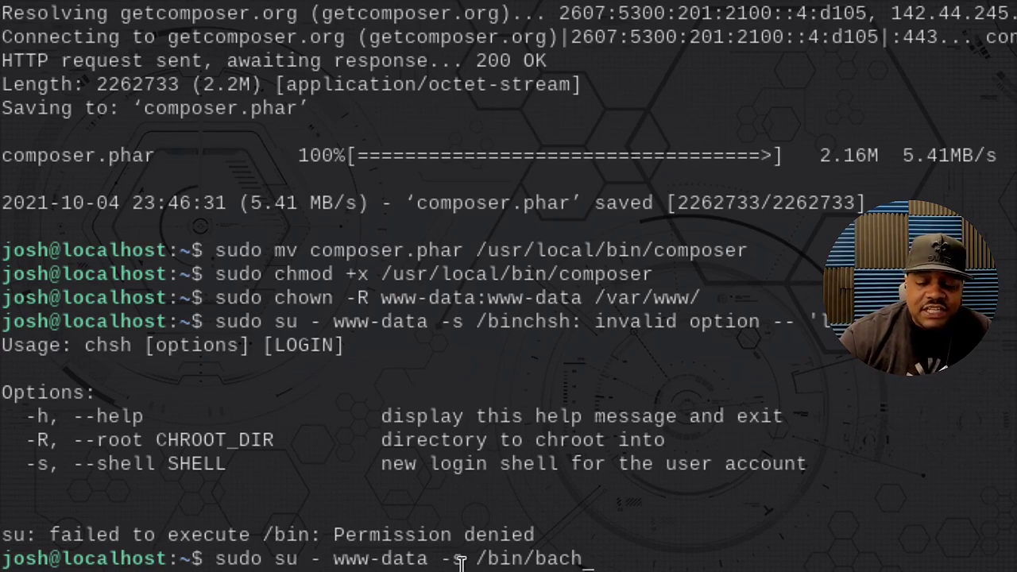
{"action": "key", "text": "Return"}
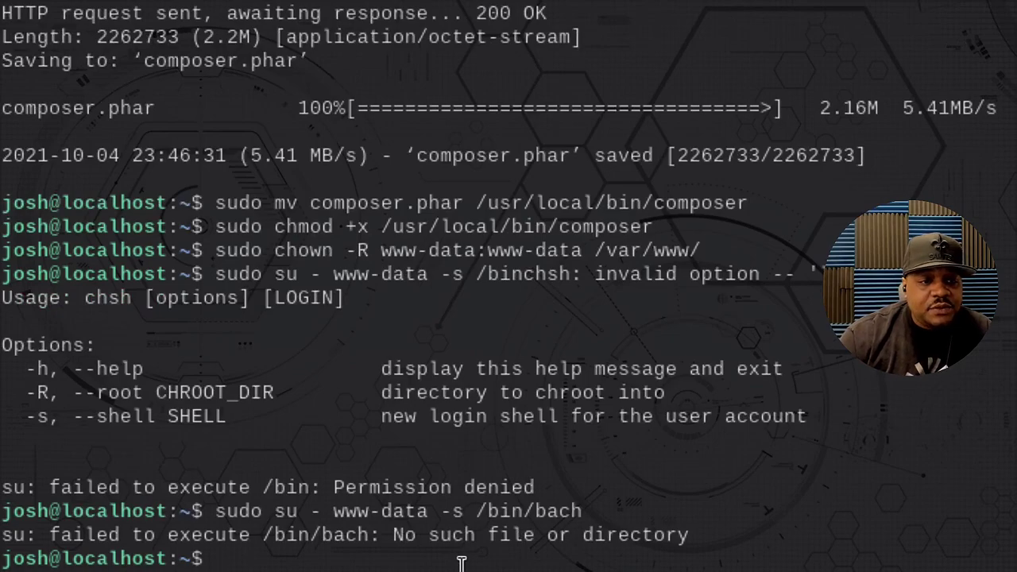
{"action": "key", "text": "Up"}
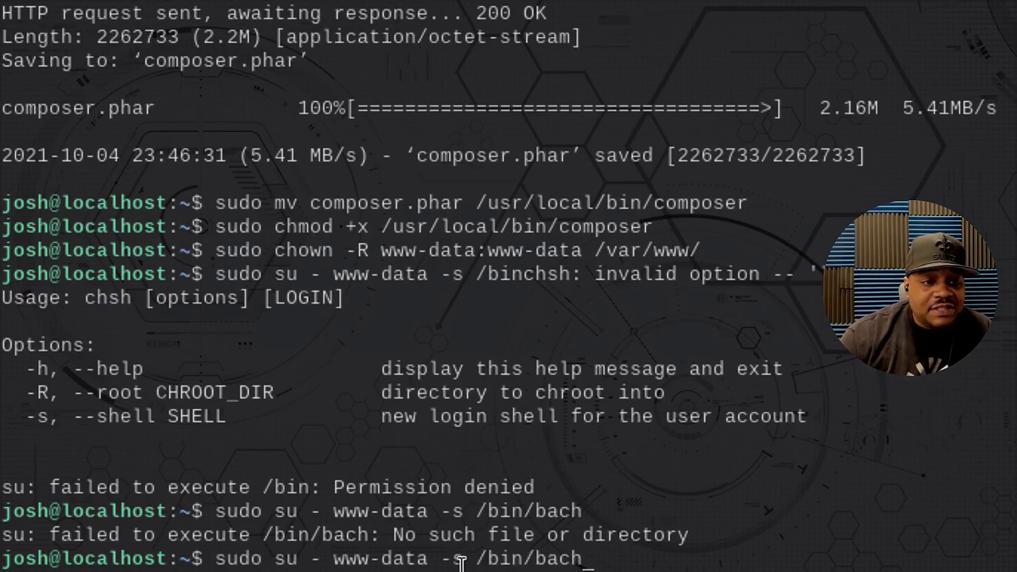
{"action": "key", "text": "Left"}
{"action": "key", "text": "BackSpace"}
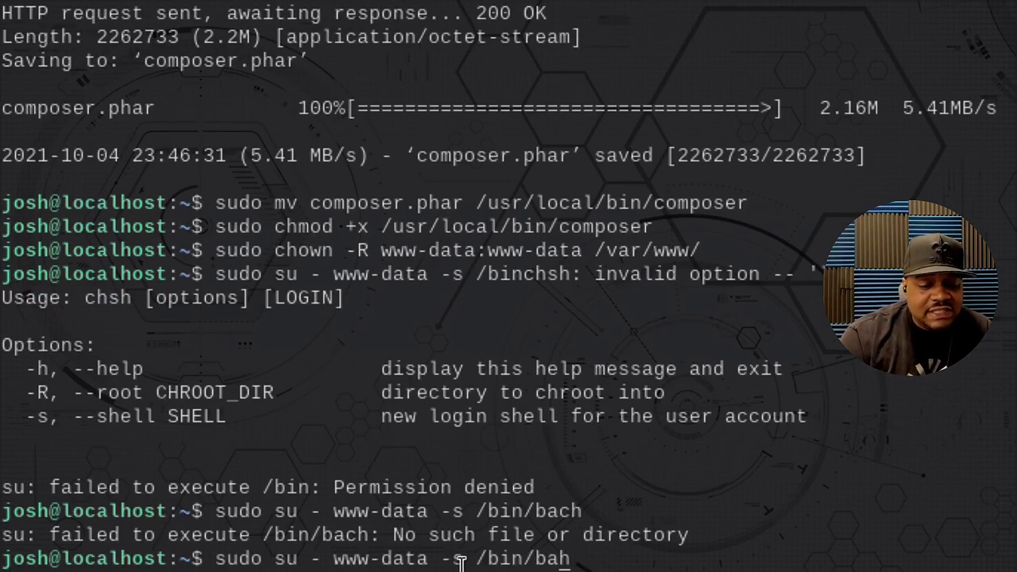
{"action": "type", "text": "s"}
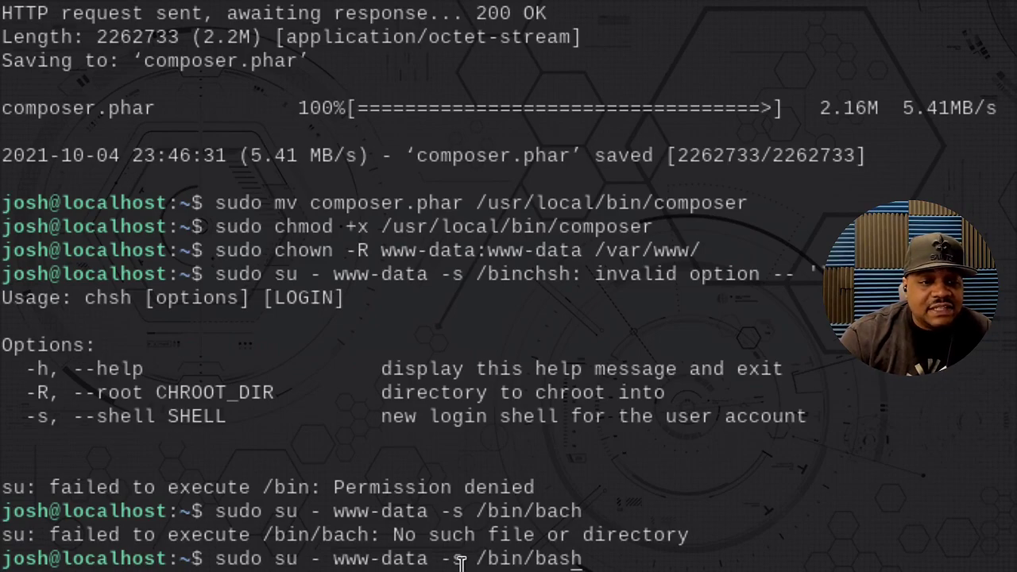
{"action": "key", "text": "Return"}
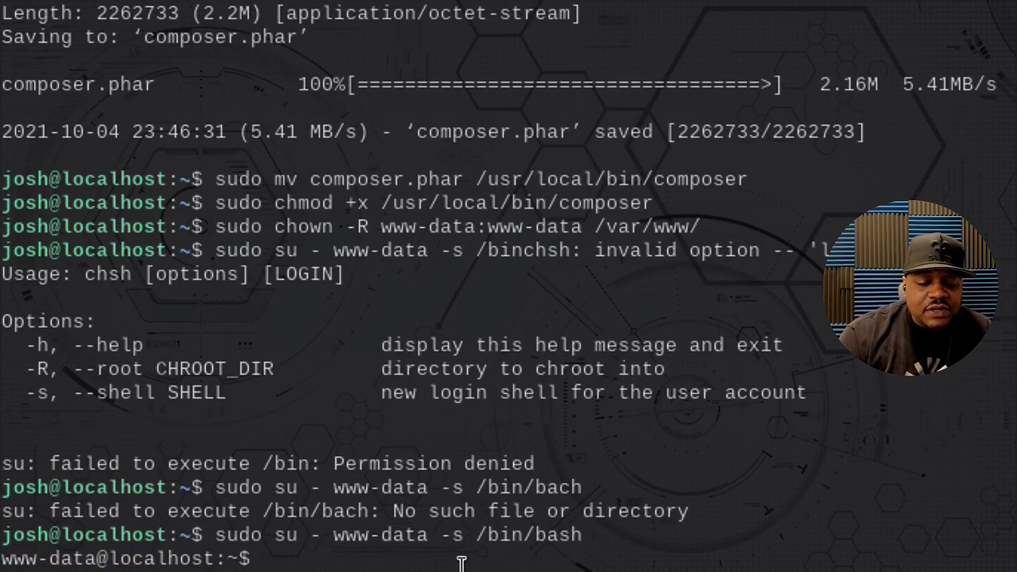
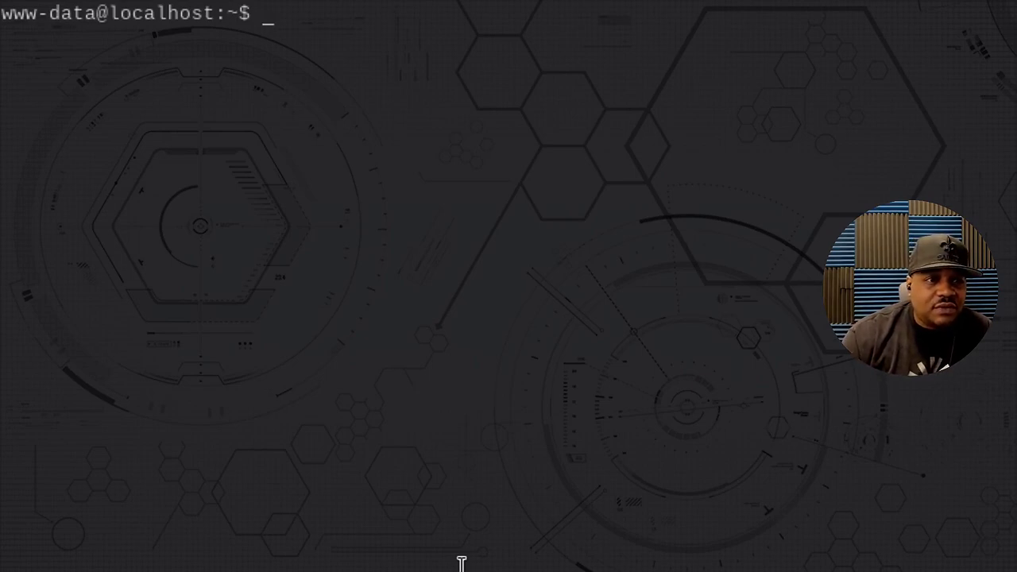
Move into /var/www, confirm it with pwd, and git clone Ampache's release5 branch into 'ampache'.
{"action": "type", "text": "cd"}
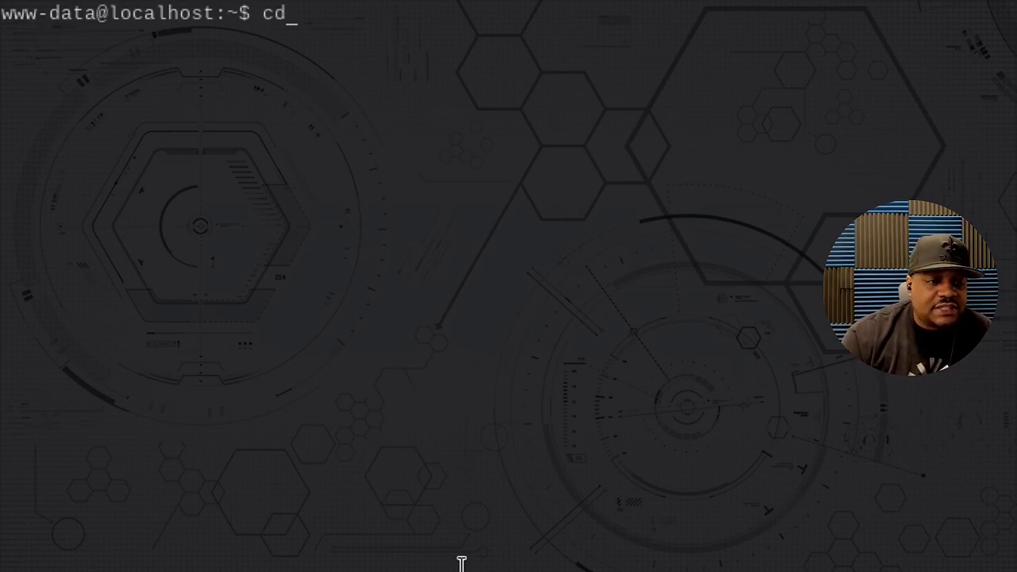
{"action": "type", "text": " /var"}
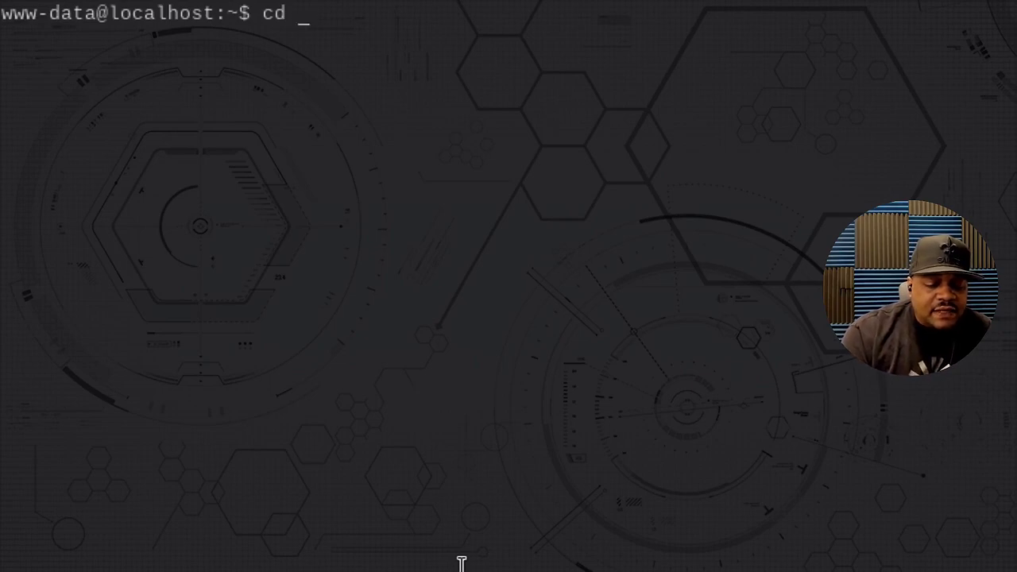
{"action": "type", "text": "/www"}
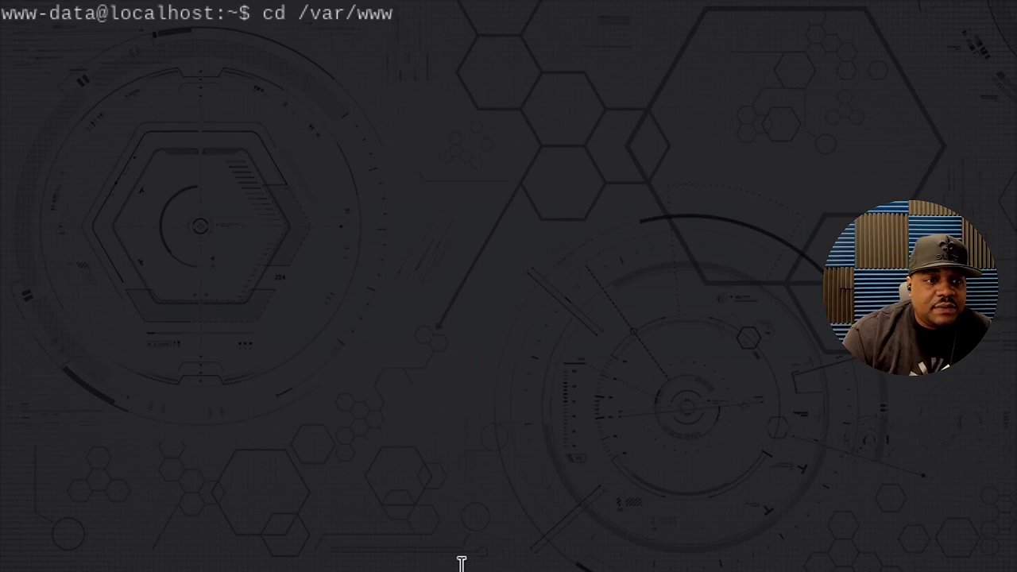
{"action": "key", "text": "Return"}
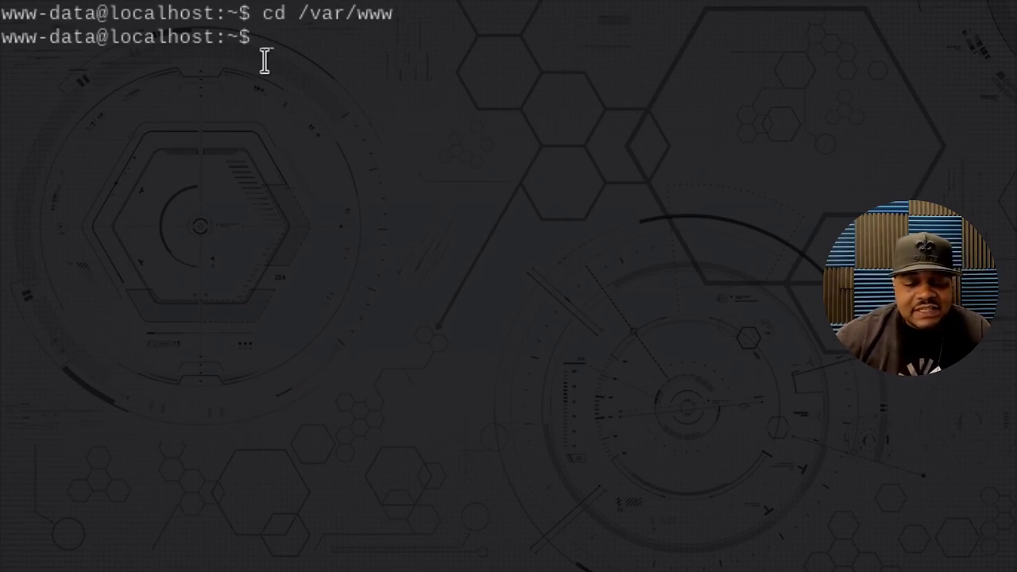
{"action": "type", "text": "pwd"}
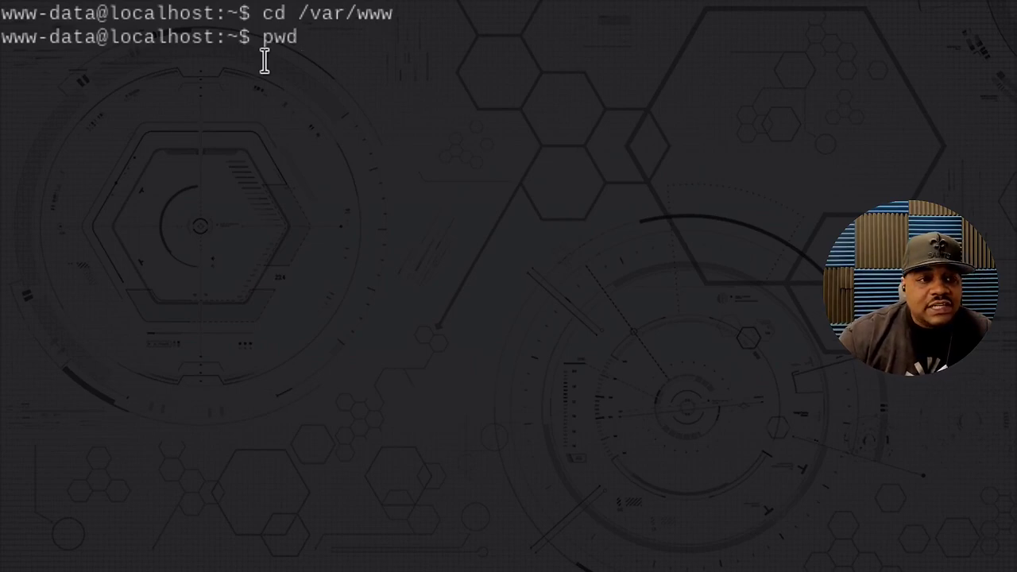
{"action": "key", "text": "Return"}
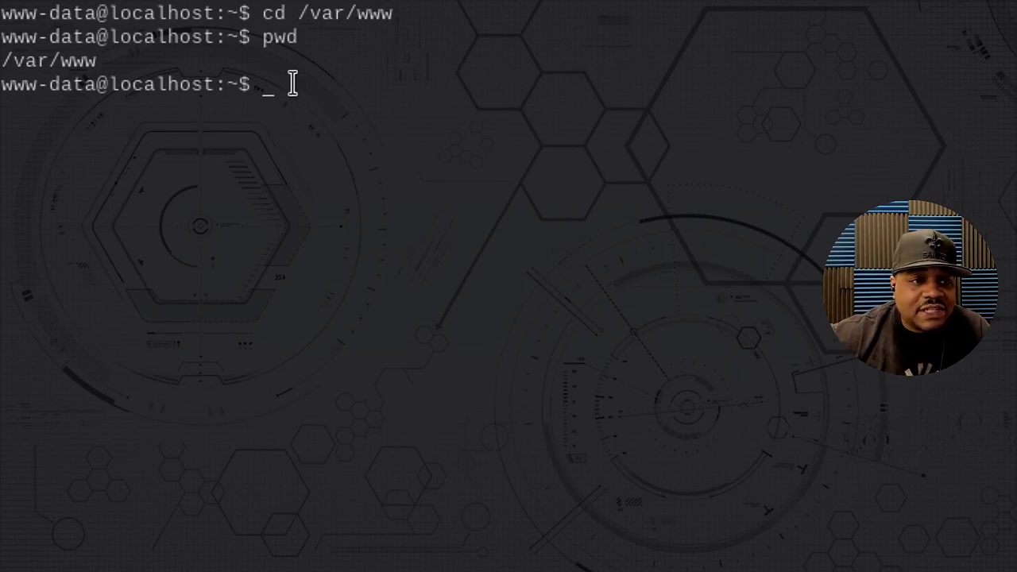
{"action": "key", "text": "ctrl+shift+v"}
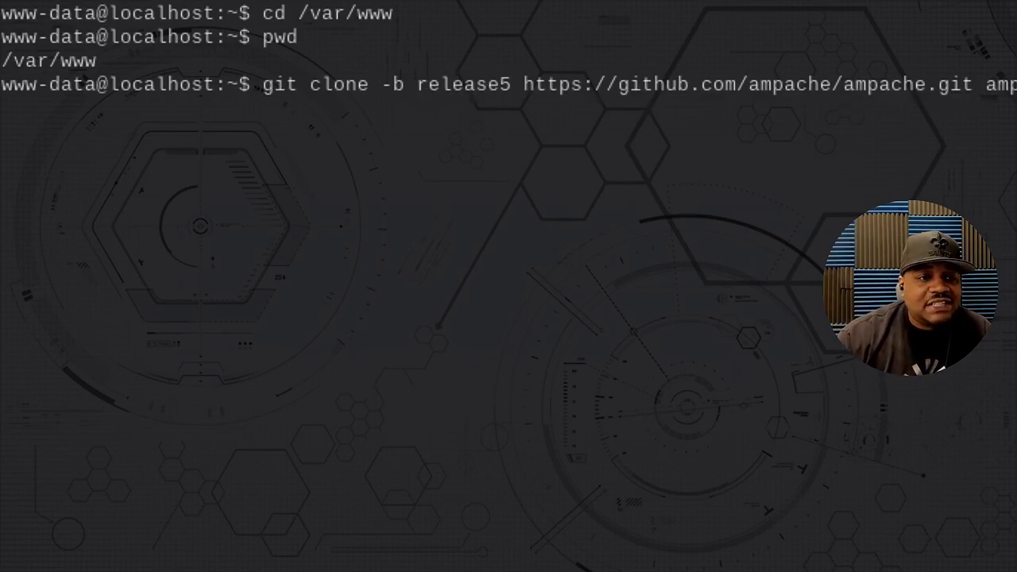
{"action": "key", "text": "Return"}
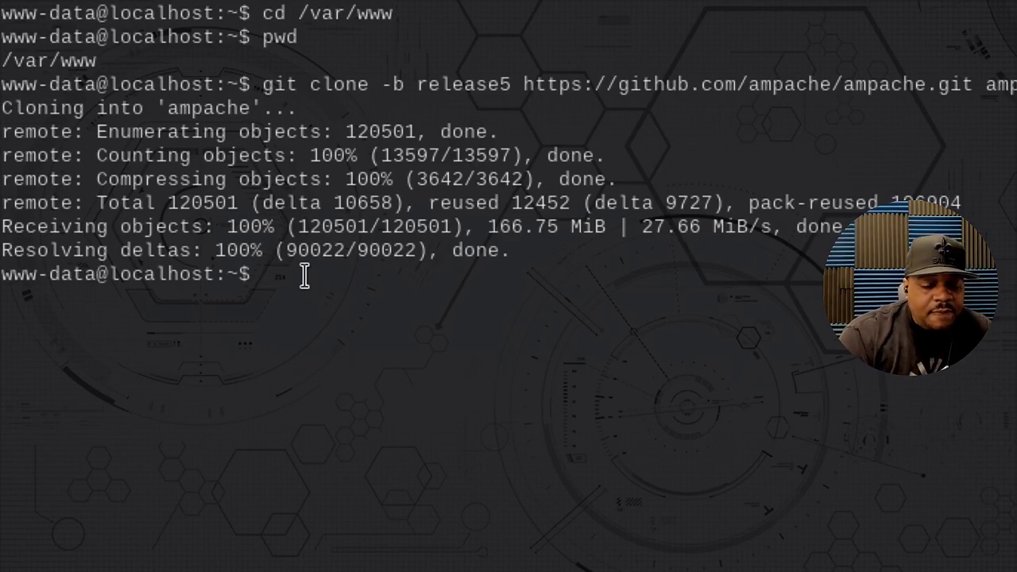
In the ampache folder, run composer install to fetch Ampache's PHP dependencies.
{"action": "type", "text": "cd"}
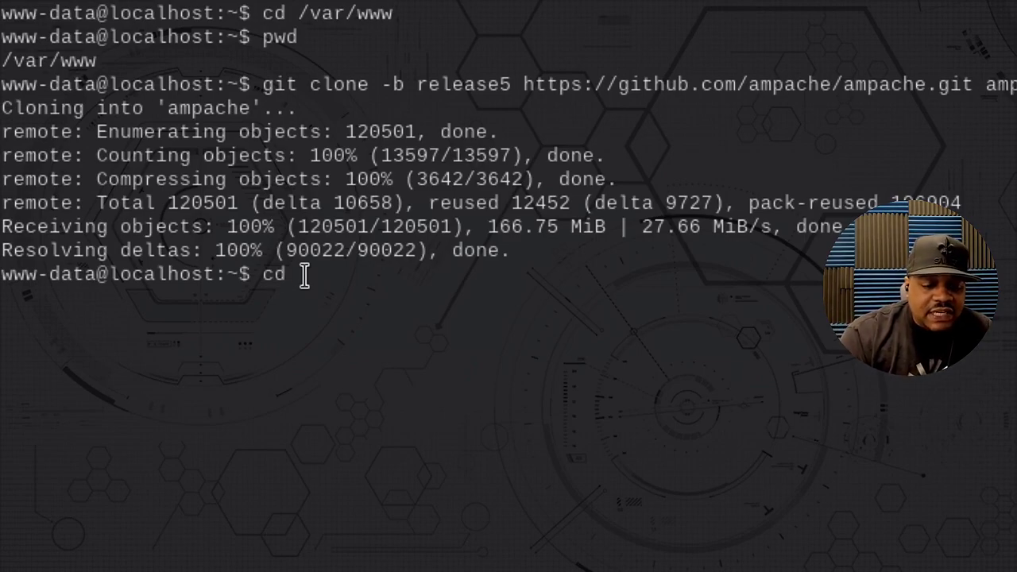
{"action": "type", "text": " ampa"}
{"action": "key", "text": "Tab"}
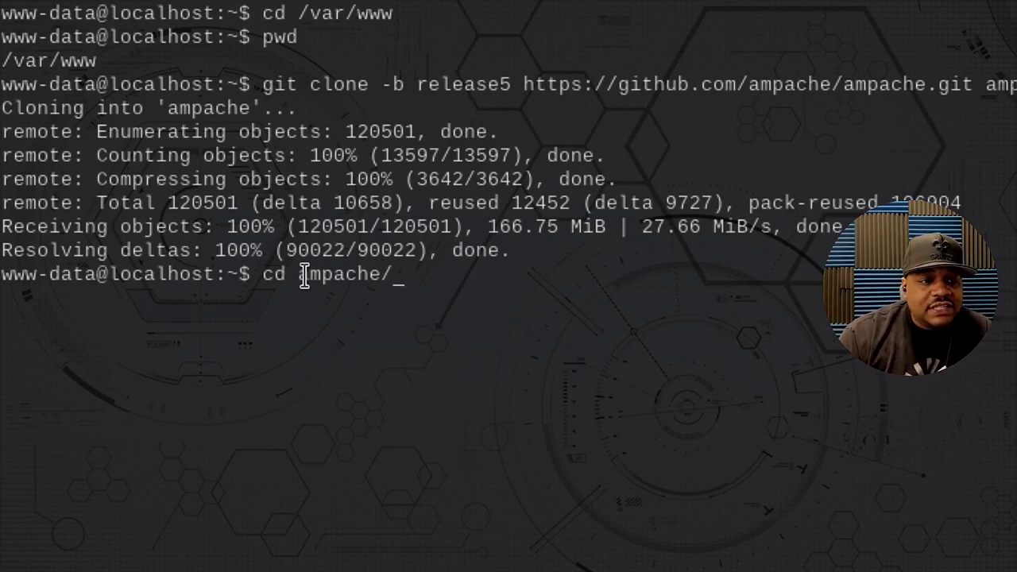
{"action": "key", "text": "Return"}
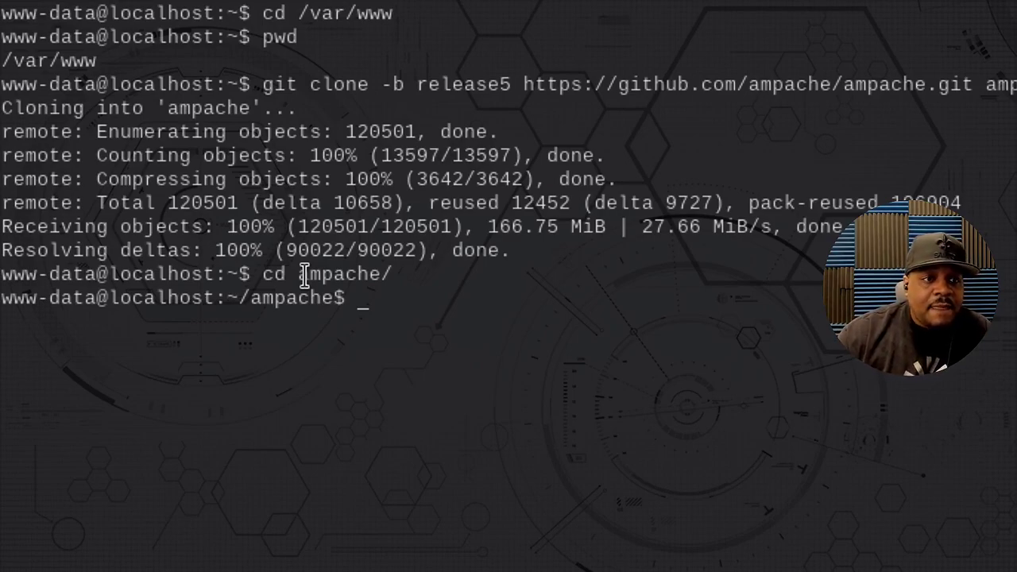
{"action": "type", "text": "comp"}
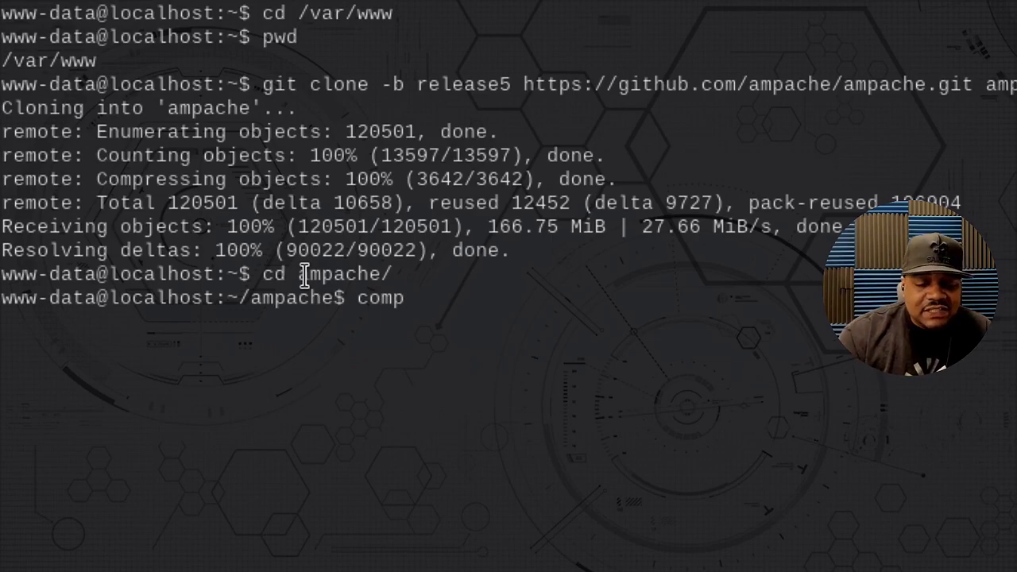
{"action": "type", "text": "oser"}
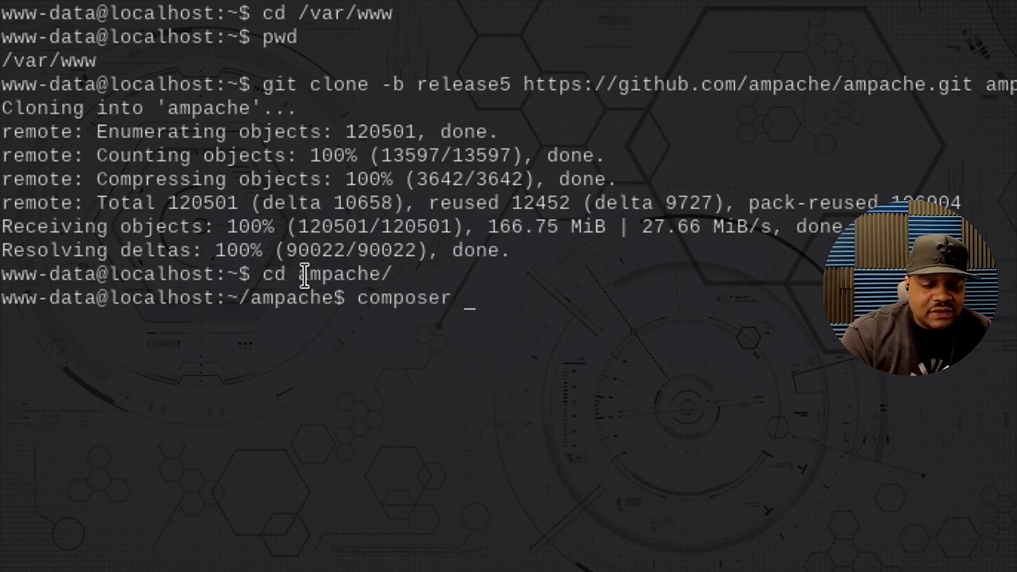
{"action": "type", "text": " insta"}
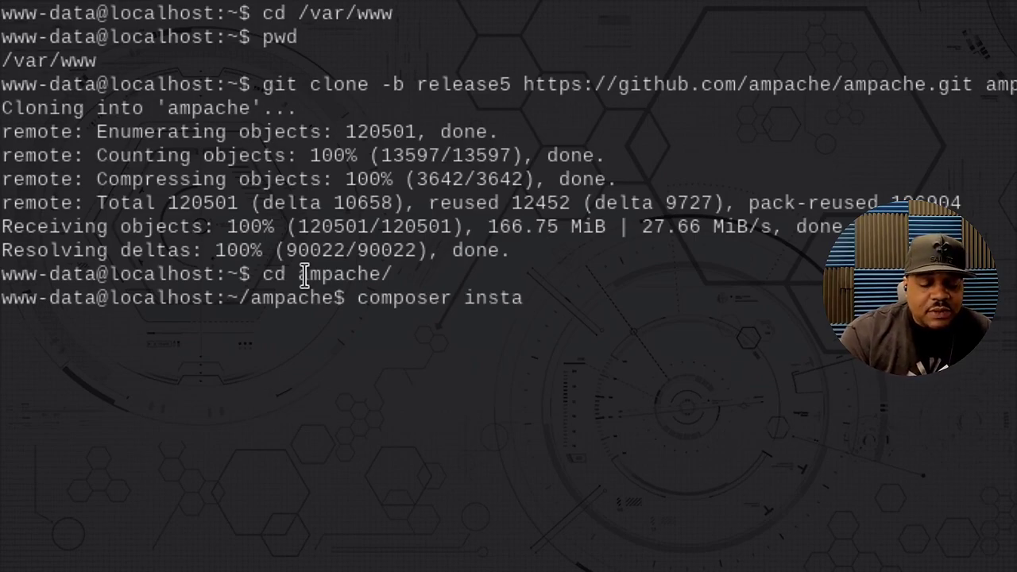
{"action": "type", "text": "ll"}
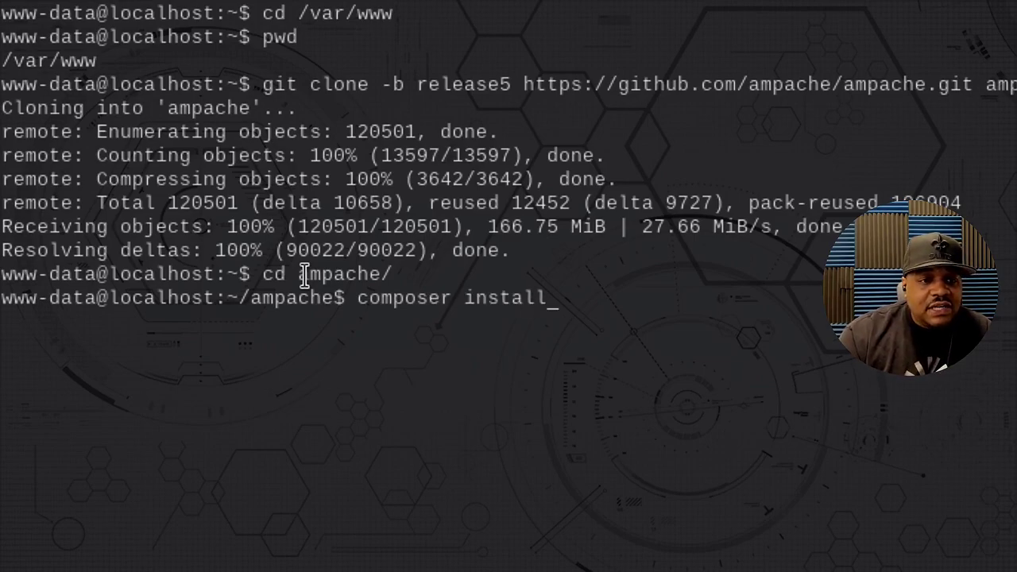
{"action": "key", "text": "Return"}
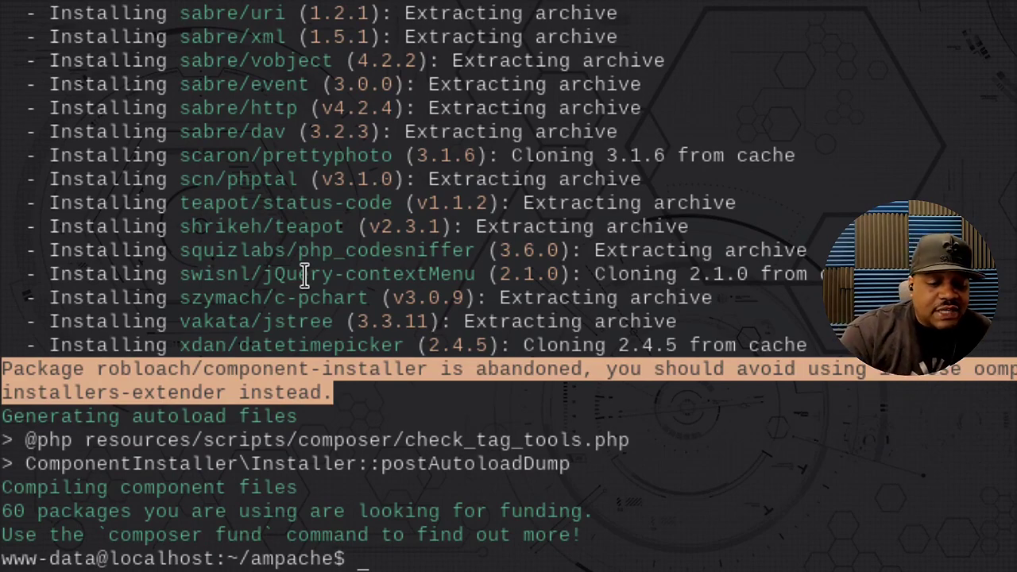
{"action": "type", "text": "exit"}
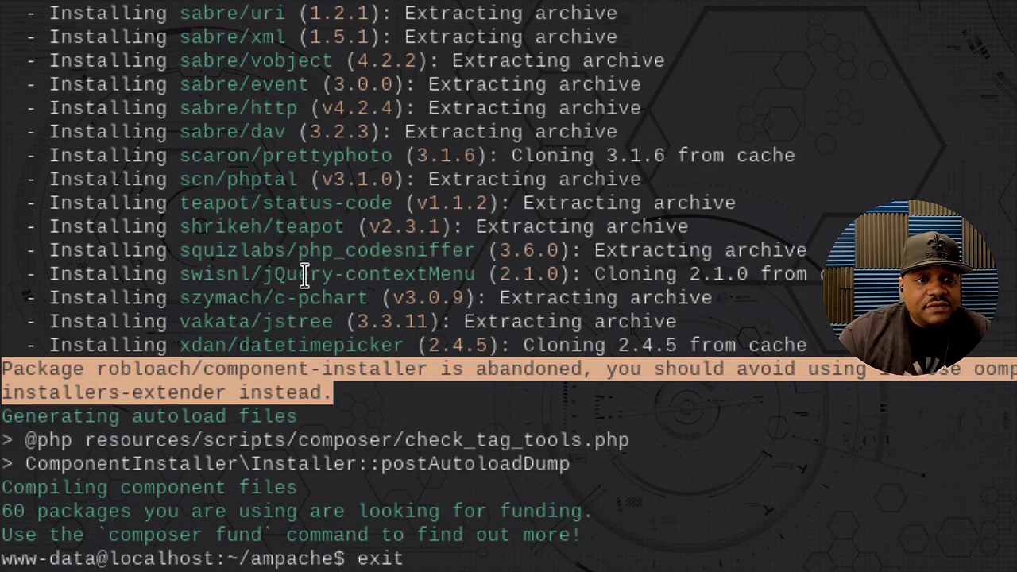
Exit the www-data shell, clear the screen, and apt install mariadb-server, confirming with Y.
{"action": "key", "text": "Return"}
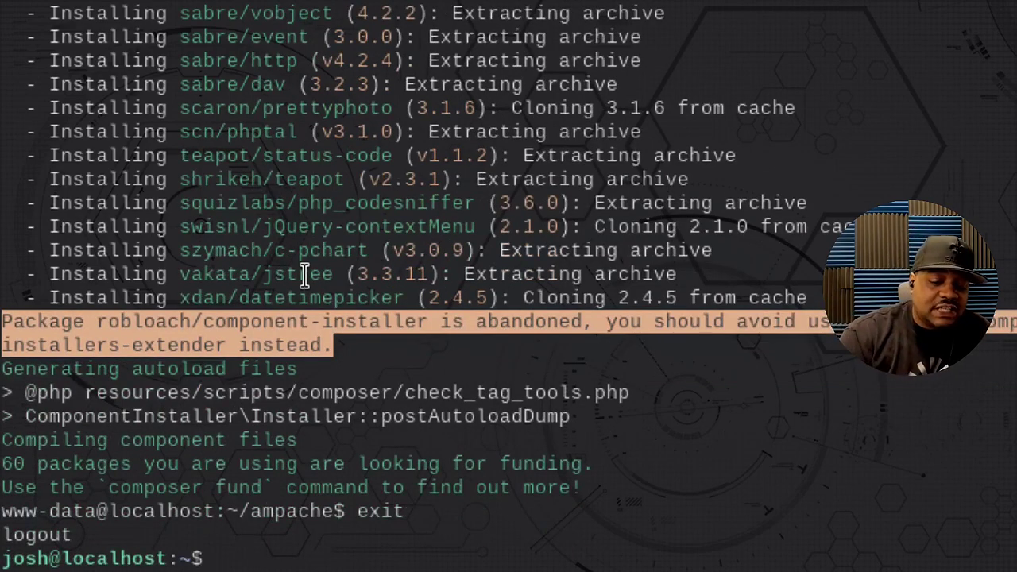
{"action": "key", "text": "ctrl+l"}
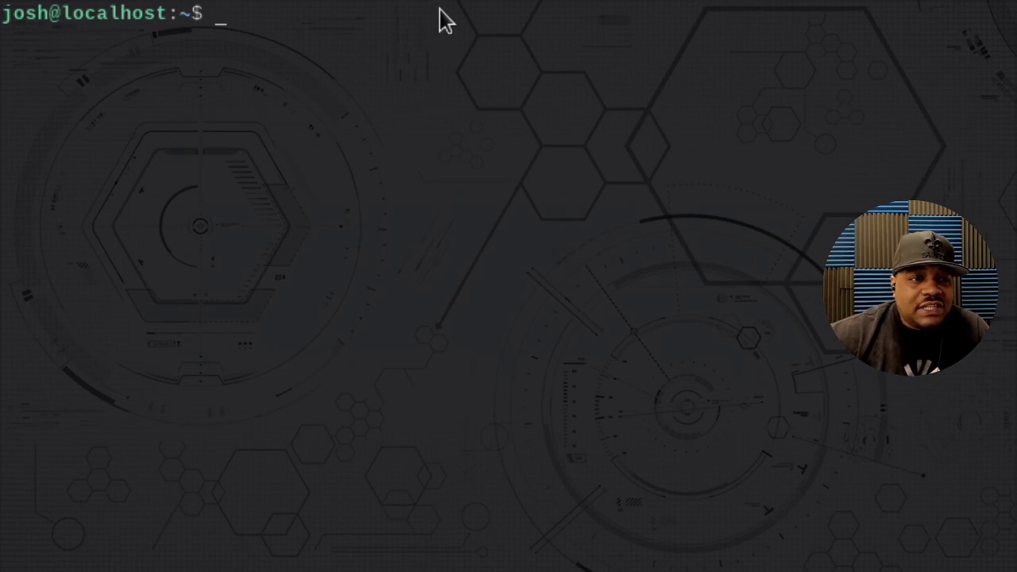
{"action": "type", "text": "sudo apt install mariadb-server"}
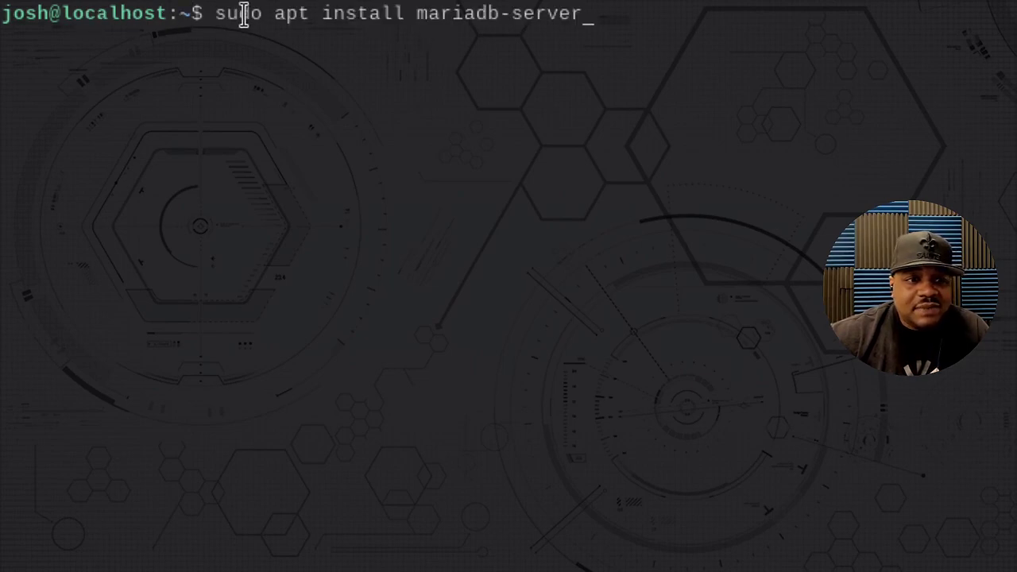
{"action": "key", "text": "Return"}
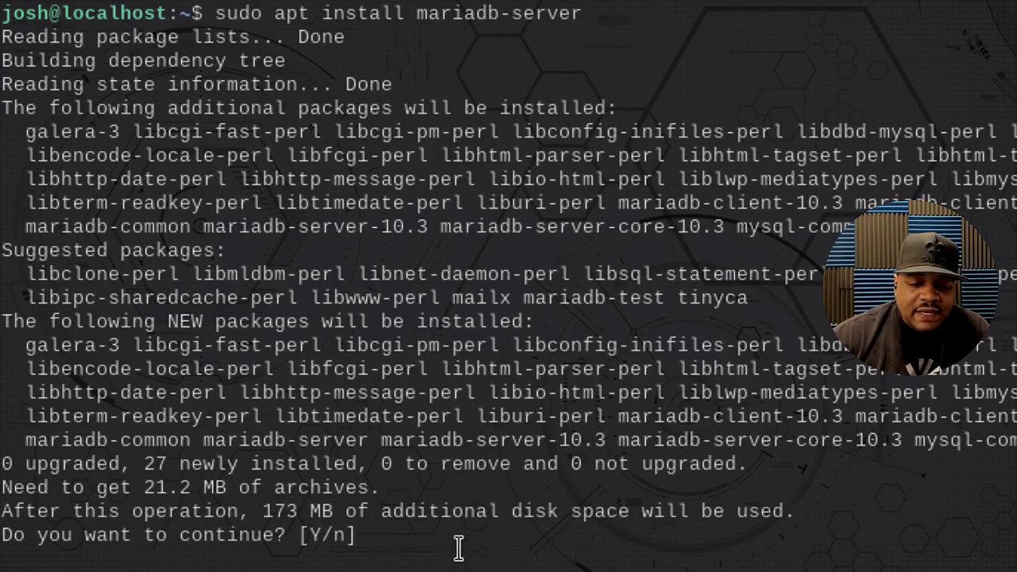
{"action": "key", "text": "Return"}
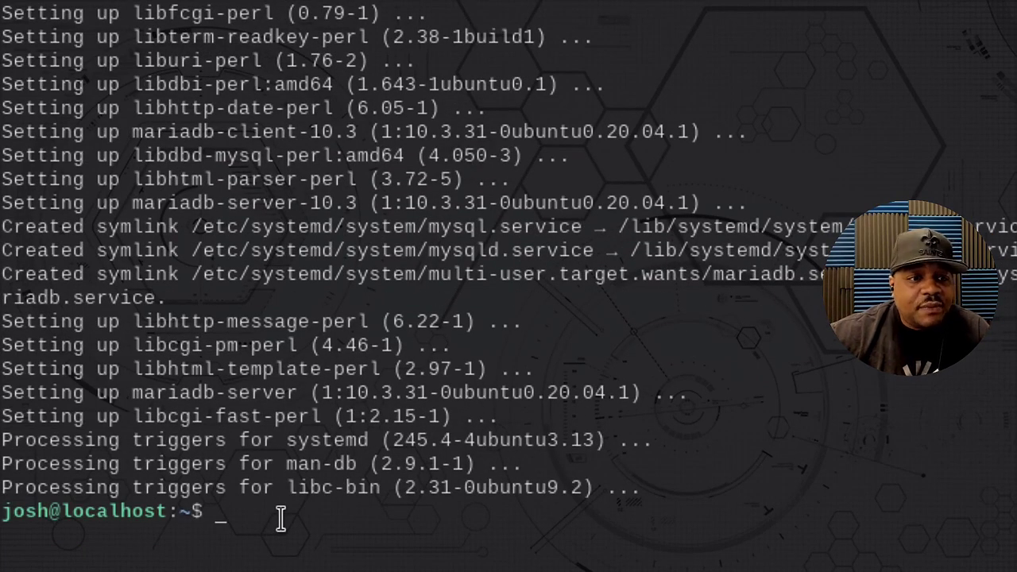
{"action": "type", "text": "sudo mysql_secure_installation"}
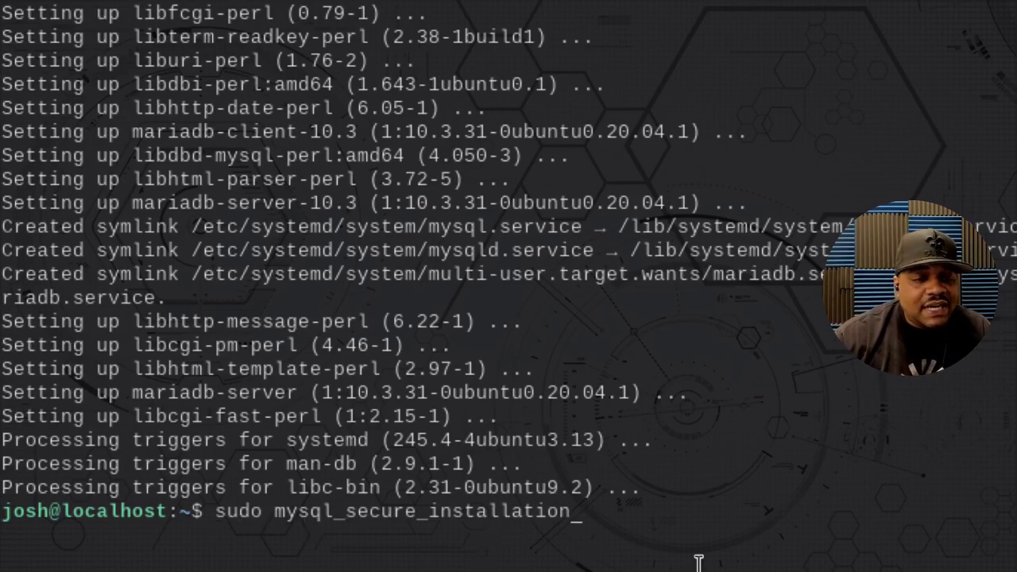
Run mysql_secure_installation with the blank root password, keep it unchanged, and remove anonymous users.
{"action": "key", "text": "Return"}
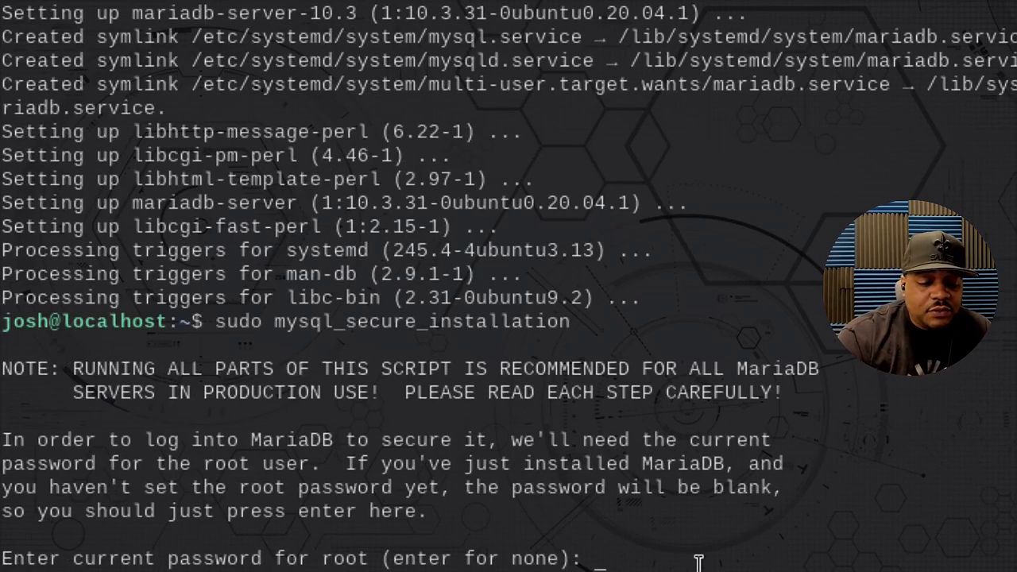
{"action": "key", "text": "Return"}
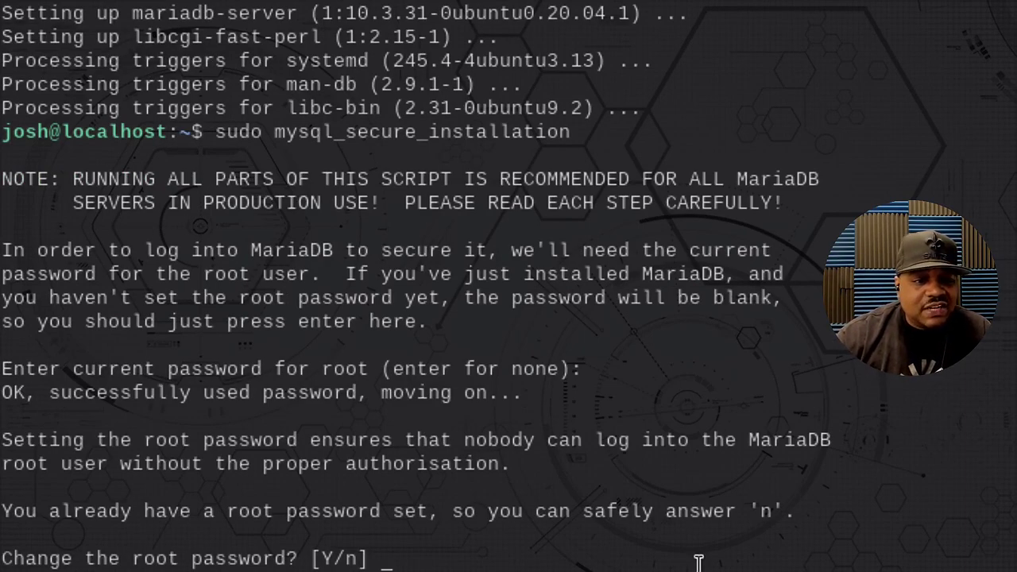
{"action": "type", "text": "n"}
{"action": "key", "text": "Return"}
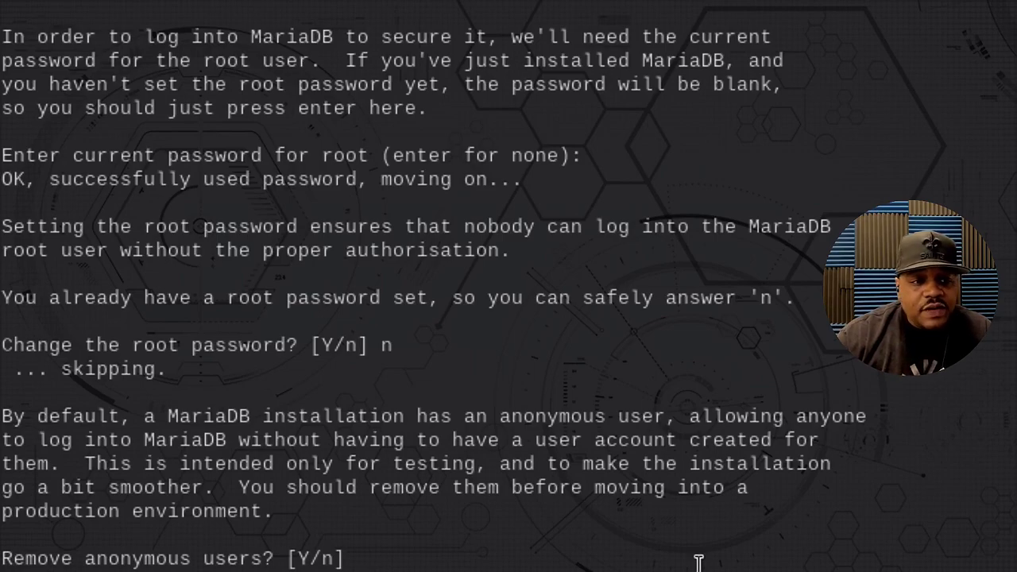
{"action": "type", "text": "y"}
{"action": "key", "text": "Return"}
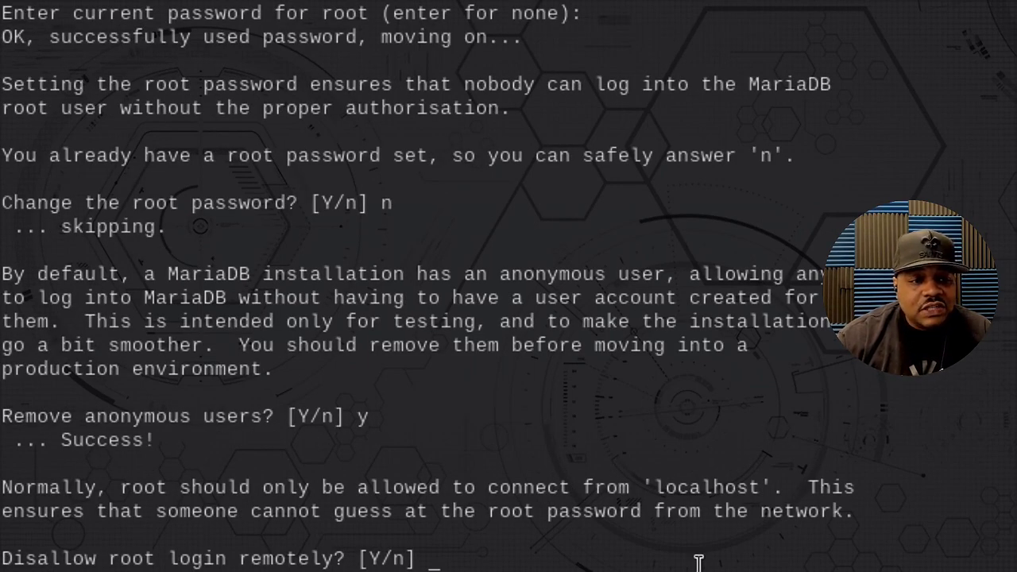
Disallow remote root login, remove the test database, and reload the privilege tables.
{"action": "type", "text": "y"}
{"action": "key", "text": "Return"}
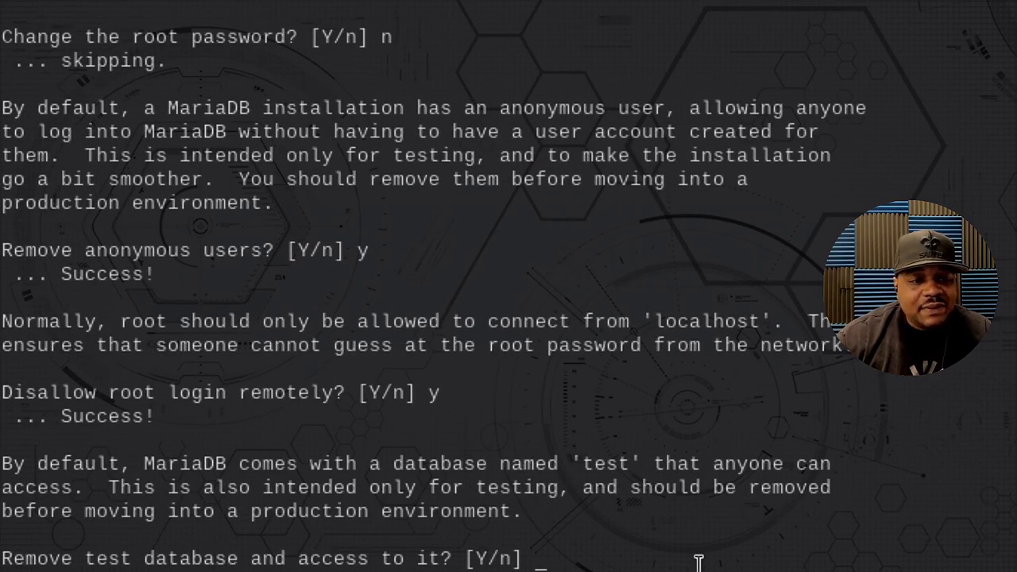
{"action": "type", "text": "y"}
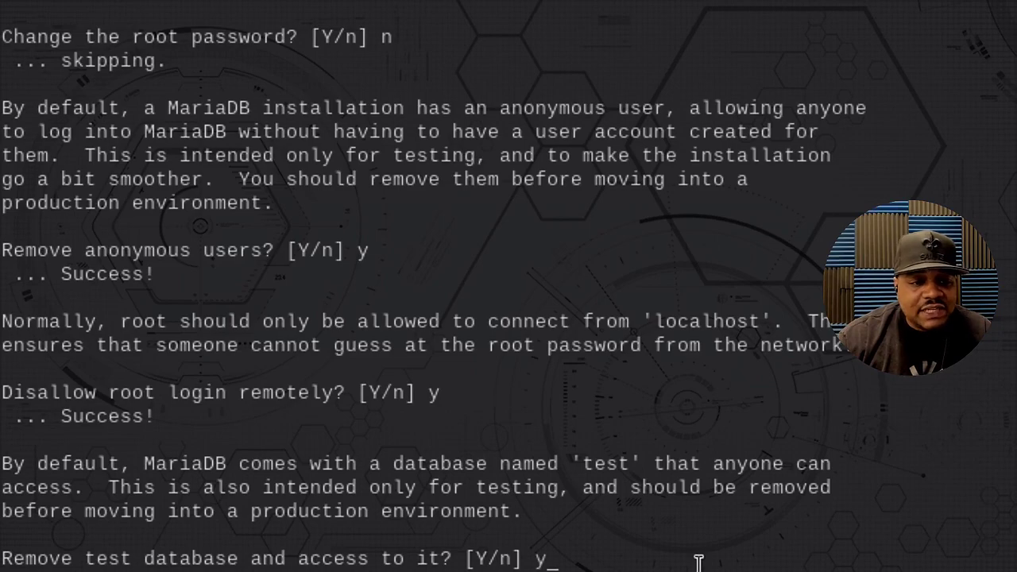
{"action": "key", "text": "Return"}
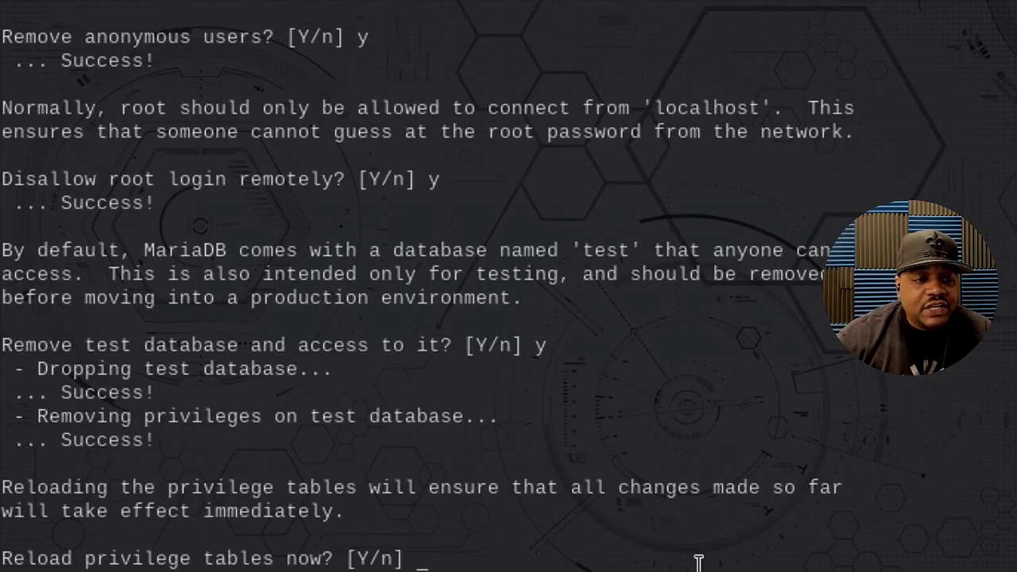
{"action": "type", "text": "y"}
{"action": "key", "text": "Return"}
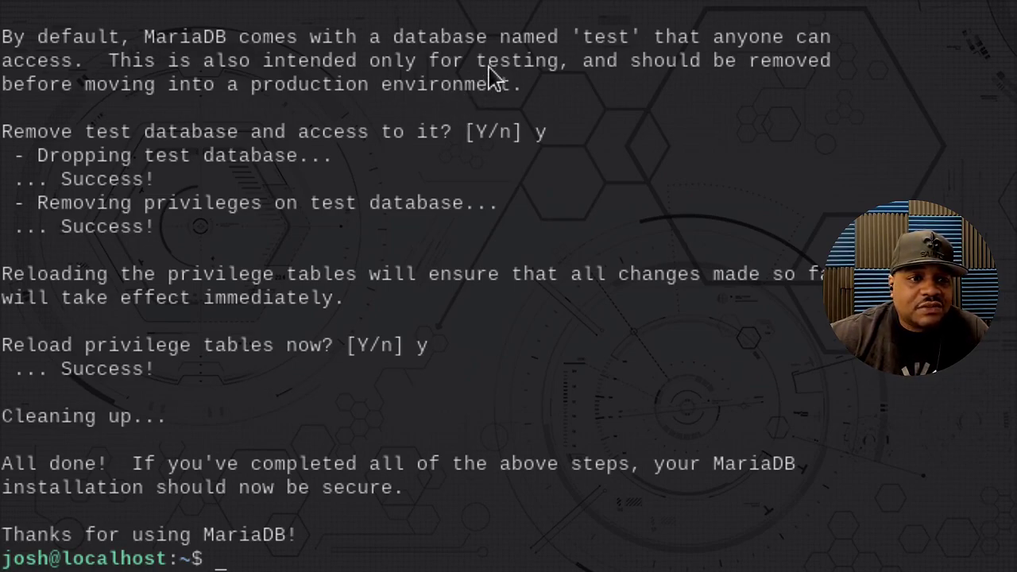
{"action": "type", "text": "sudo mysql -u root -p"}
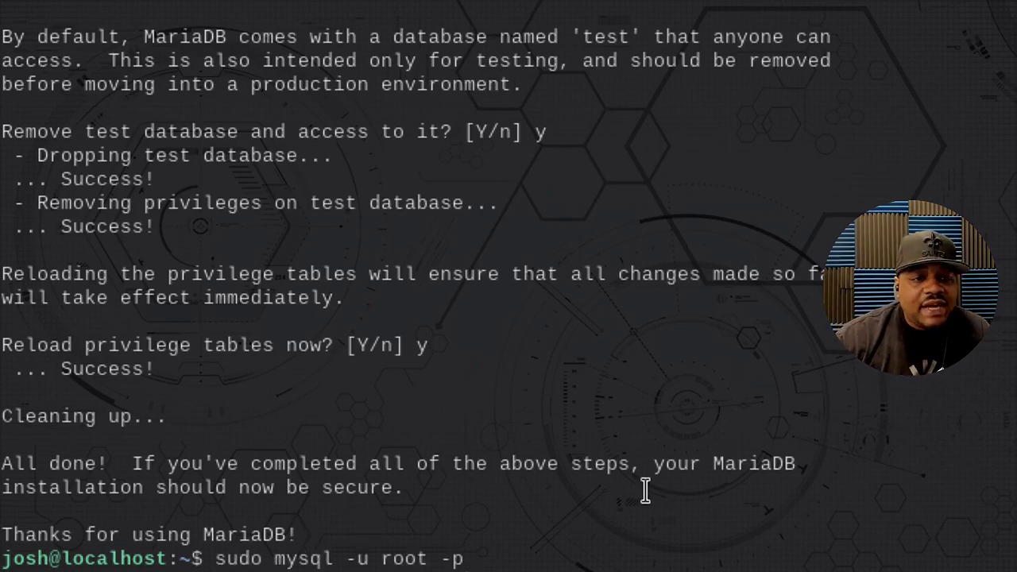
Log into MariaDB as root and create the ampache database and the 'amp'@'localhost' user.
{"action": "key", "text": "Return"}
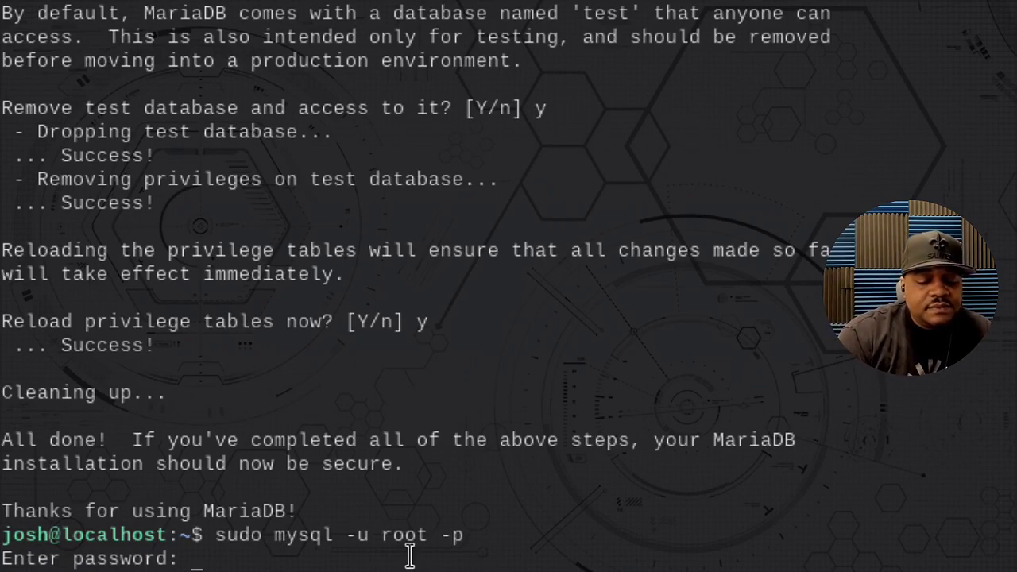
{"action": "key", "text": "Return"}
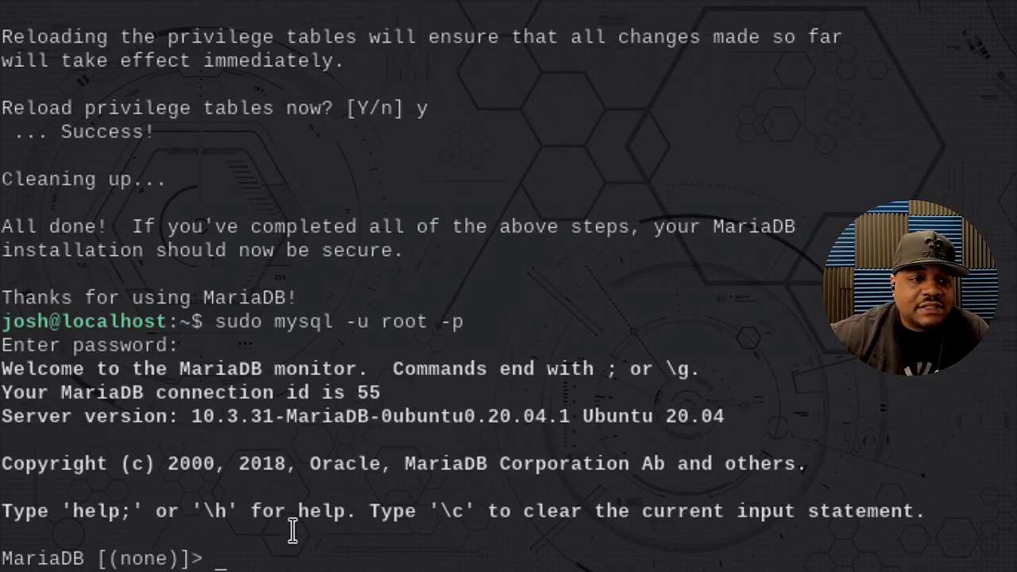
{"action": "type", "text": "CREATE DATABASE ampache;"}
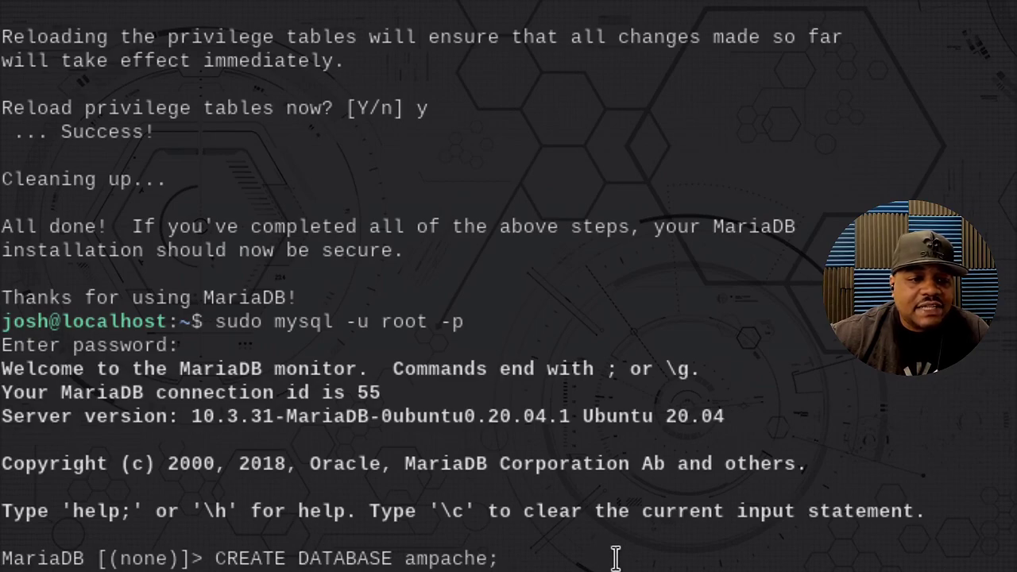
{"action": "key", "text": "Left"}
{"action": "key", "text": "Left"}
{"action": "key", "text": "Left"}
{"action": "key", "text": "Left"}
{"action": "key", "text": "Left"}
{"action": "key", "text": "Left"}
{"action": "key", "text": "Left"}
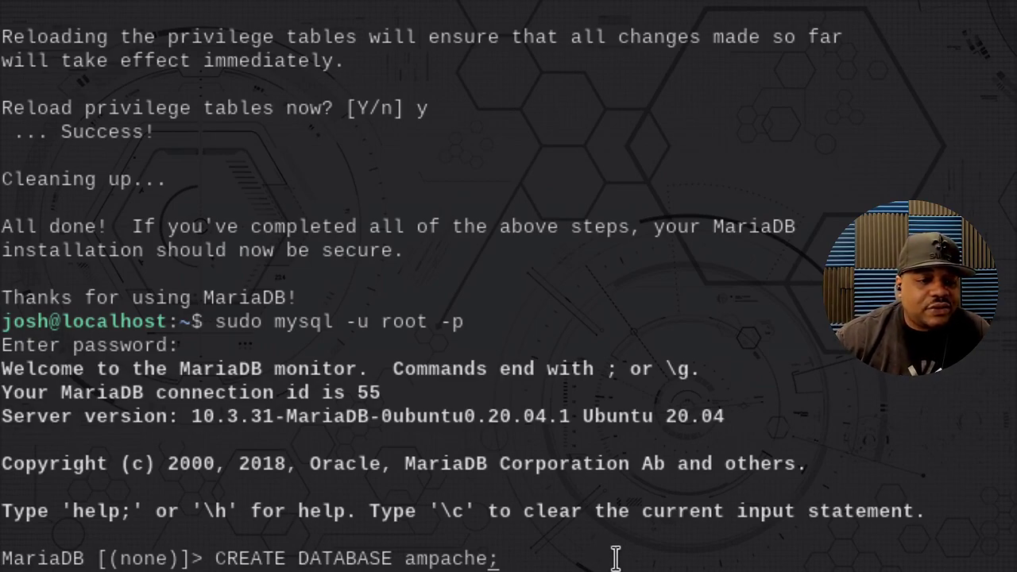
{"action": "key", "text": "Right"}
{"action": "key", "text": "Right"}
{"action": "key", "text": "Right"}
{"action": "key", "text": "Right"}
{"action": "key", "text": "Right"}
{"action": "key", "text": "Right"}
{"action": "key", "text": "Right"}
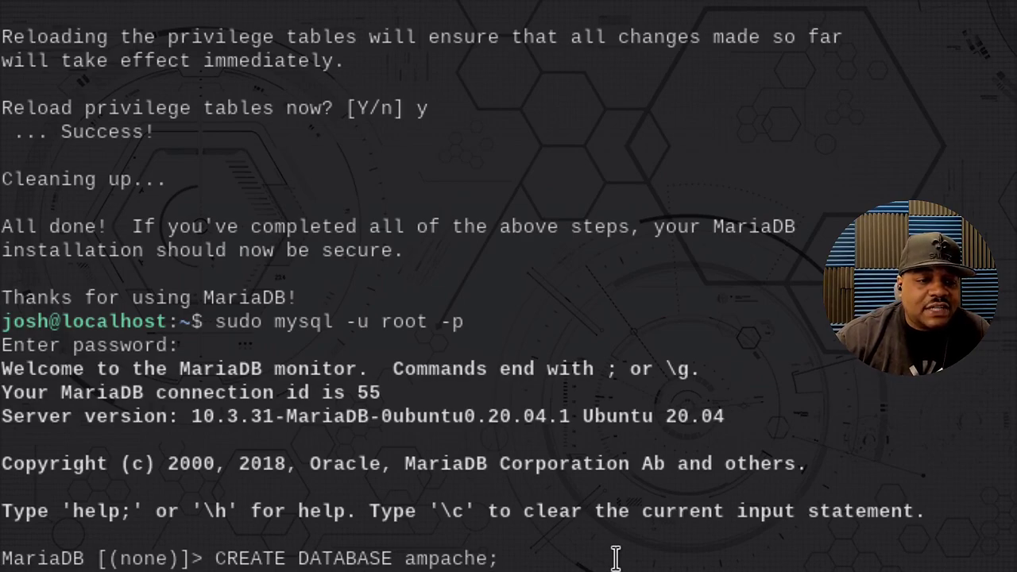
{"action": "key", "text": "Return"}
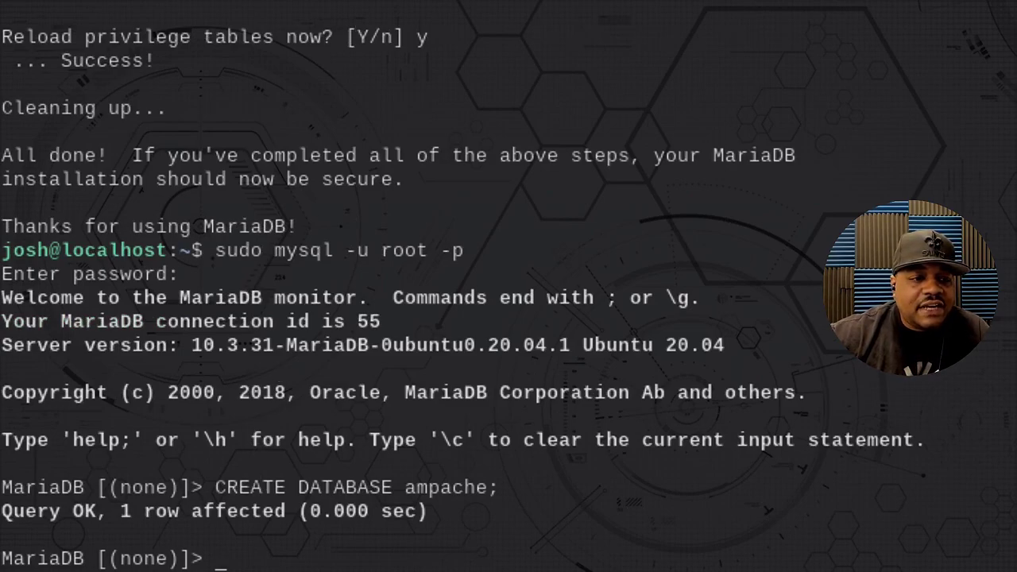
{"action": "key", "text": "ctrl+shift+v"}
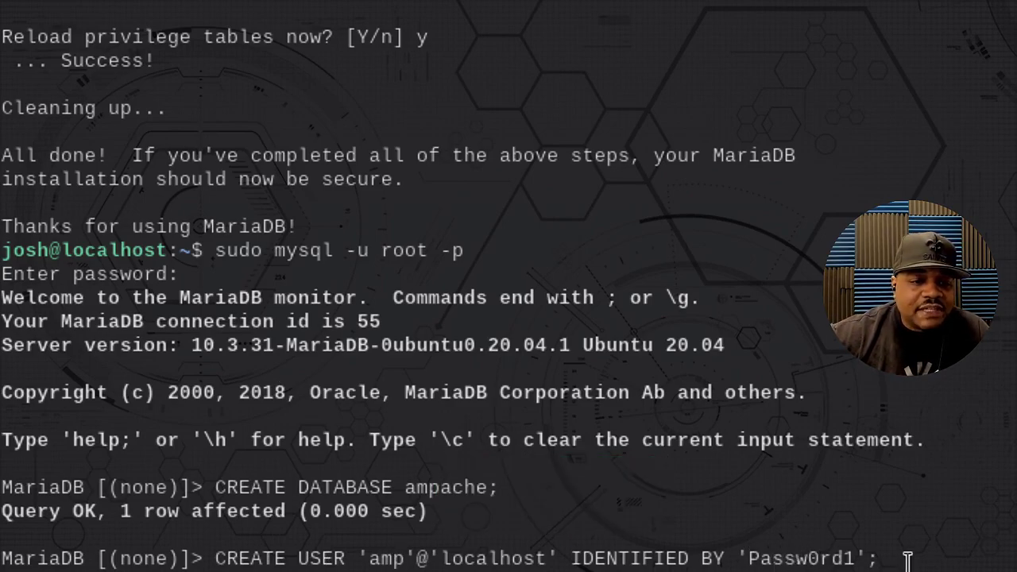
{"action": "key", "text": "Return"}
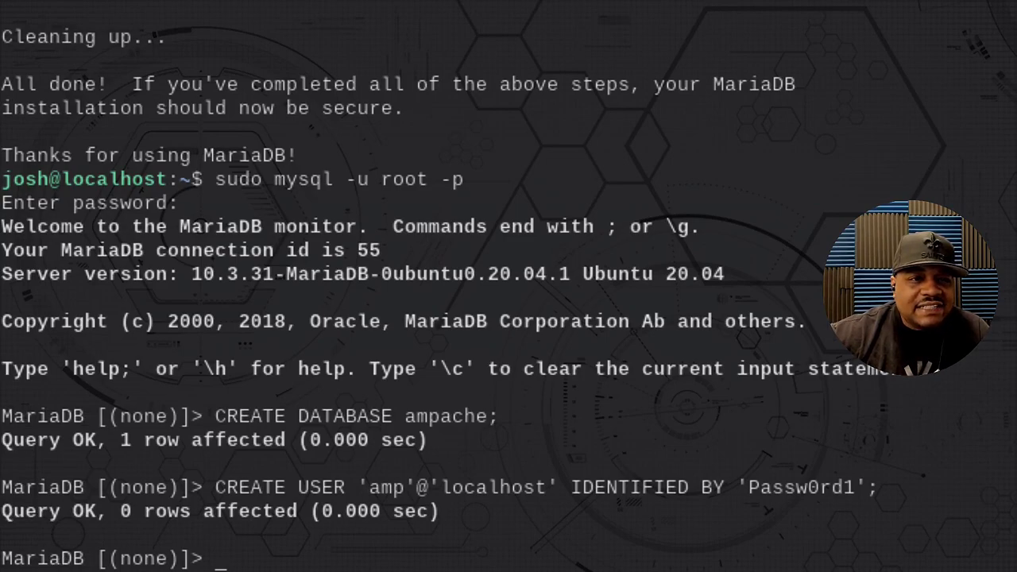
Grant amp all privileges on ampache.*, run FLUSH PRIVILEGES, and EXIT MariaDB.
{"action": "right_click", "coordinate": [306, 556]}
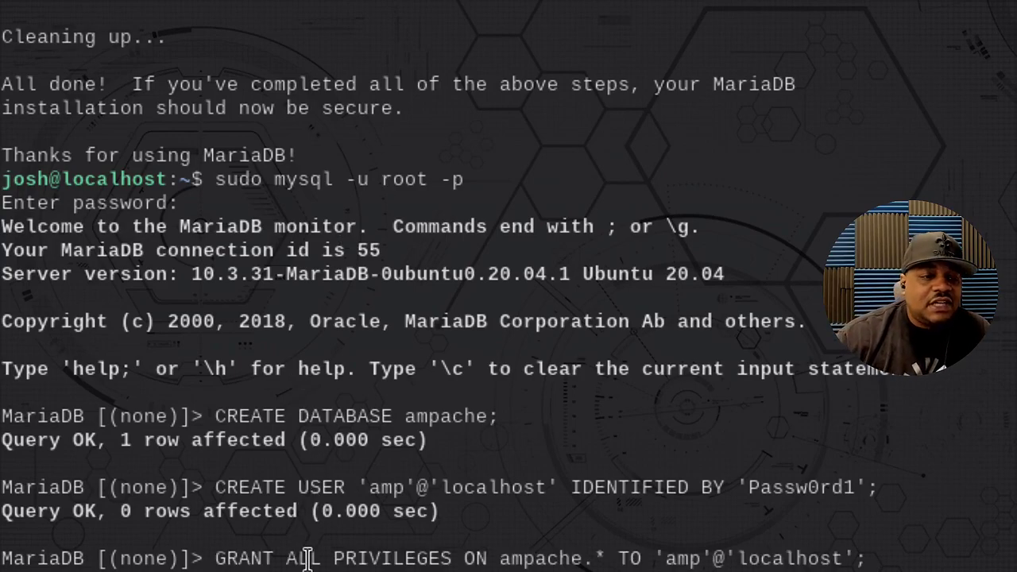
{"action": "key", "text": "Return"}
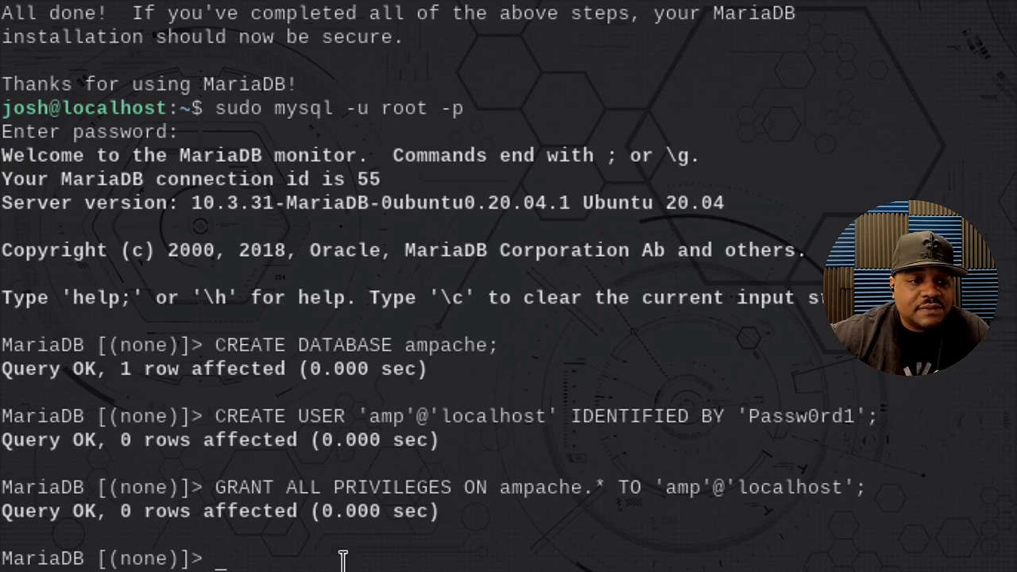
{"action": "type", "text": "FLUSH PRIVILEGES;"}
{"action": "key", "text": "Return"}
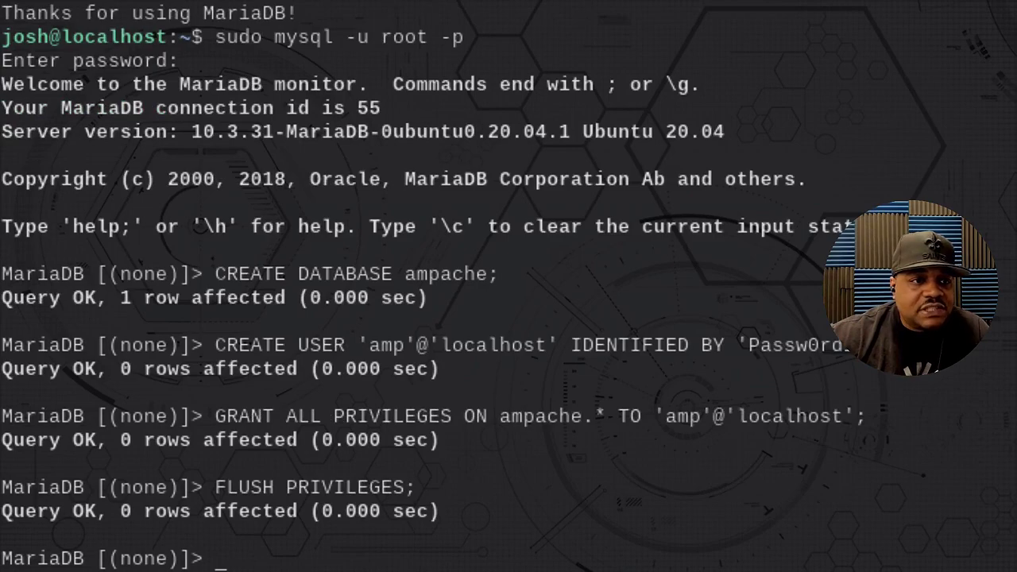
{"action": "type", "text": "EXIT;"}
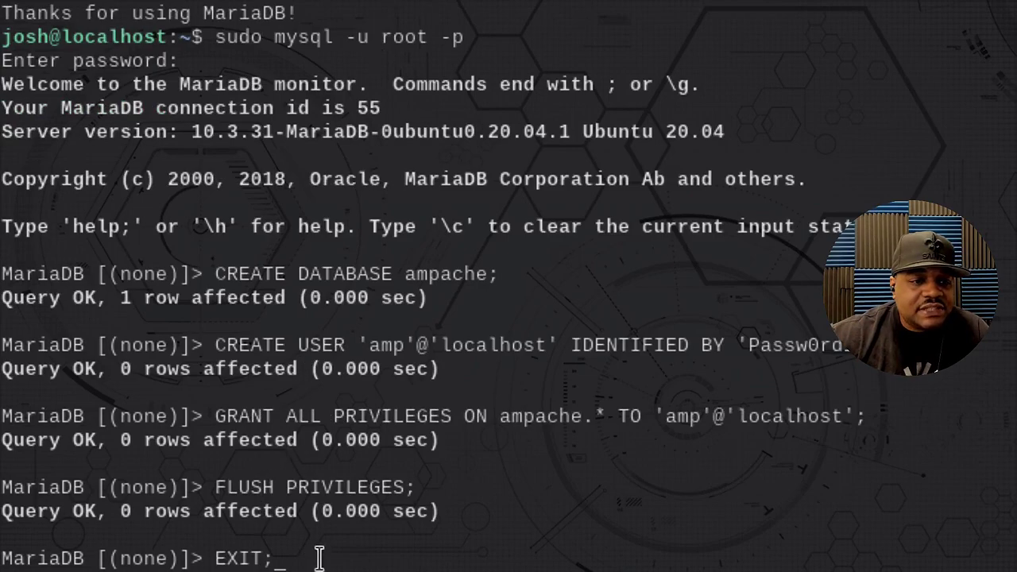
{"action": "key", "text": "Return"}
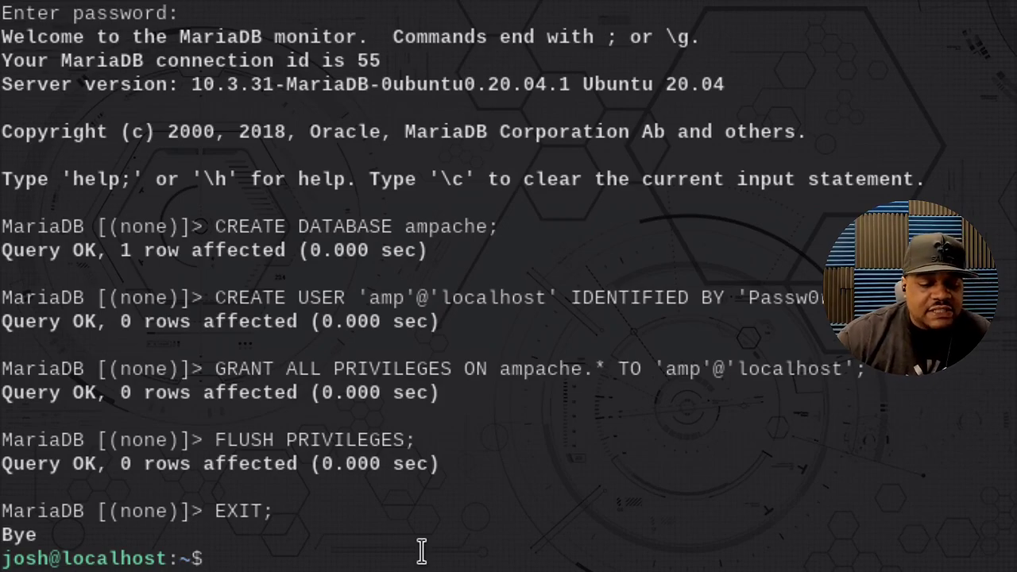
{"action": "type", "text": "sudo"}
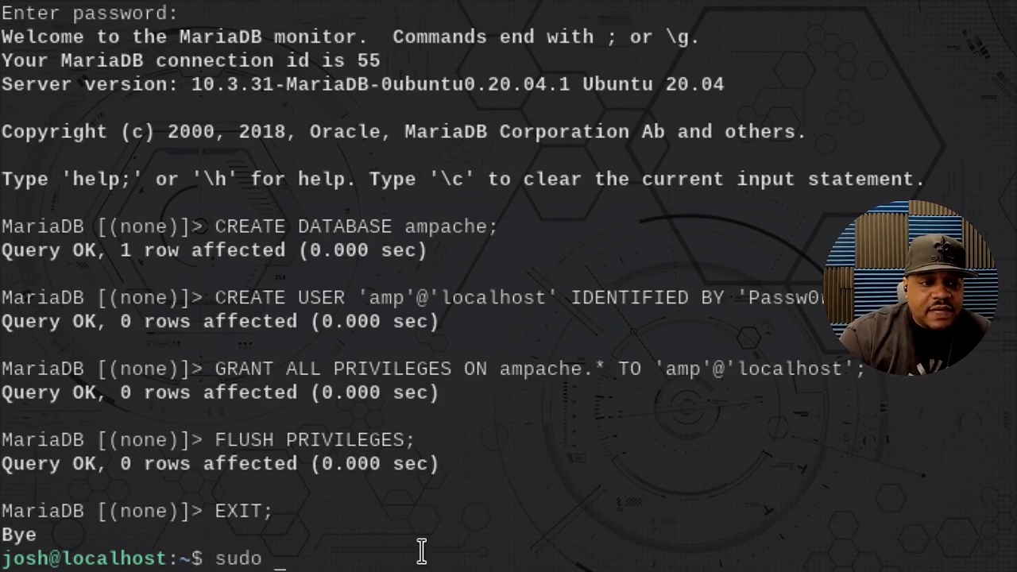
{"action": "type", "text": " nao "}
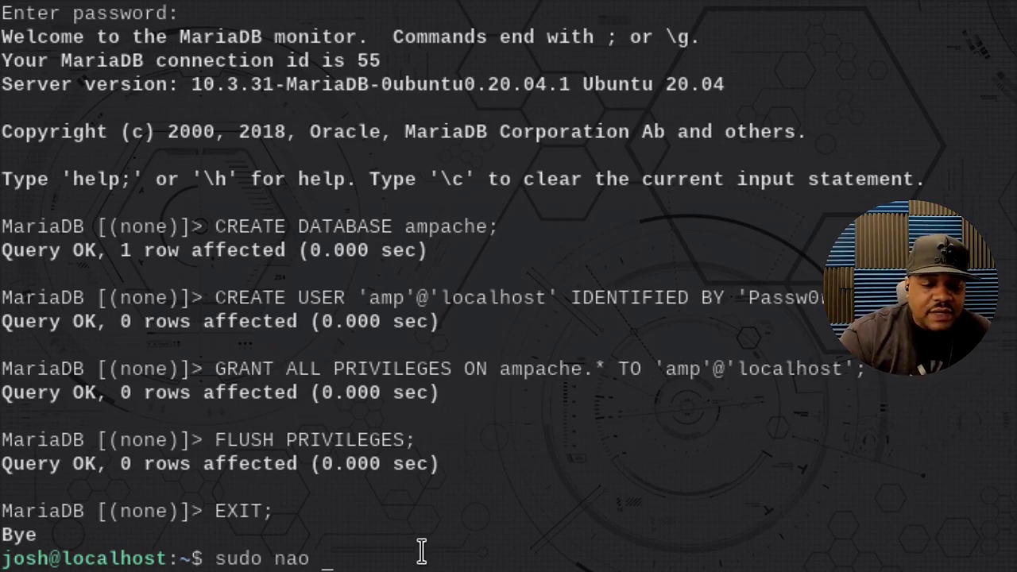
{"action": "type", "text": "/etc"}
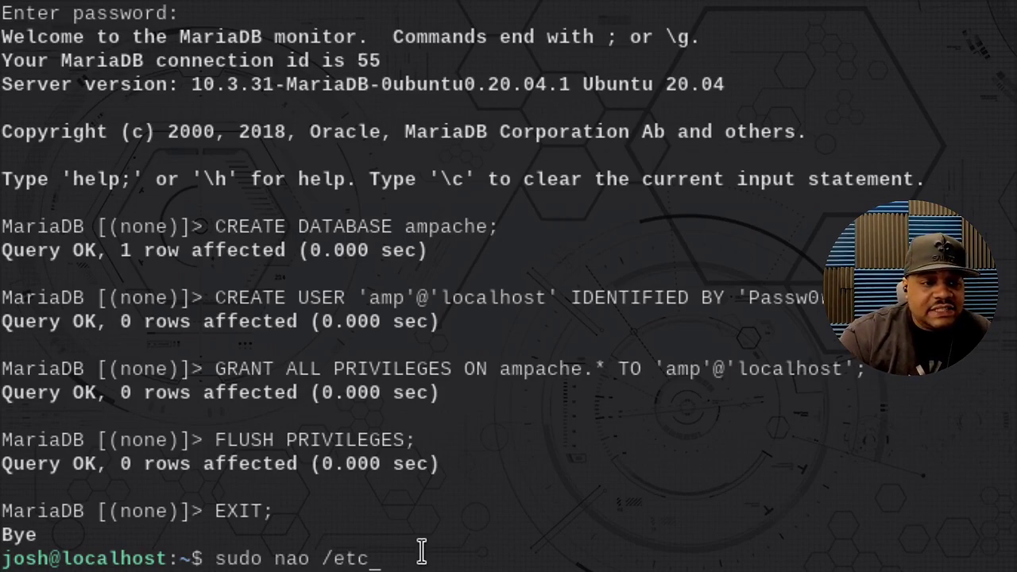
Fix the mistyped command and open /etc/apache2/sites-available/ampache.conf in nano with sudo.
{"action": "key", "text": "BackSpace"}
{"action": "key", "text": "BackSpace"}
{"action": "key", "text": "BackSpace"}
{"action": "key", "text": "BackSpace"}
{"action": "key", "text": "BackSpace"}
{"action": "key", "text": "BackSpace"}
{"action": "key", "text": "BackSpace"}
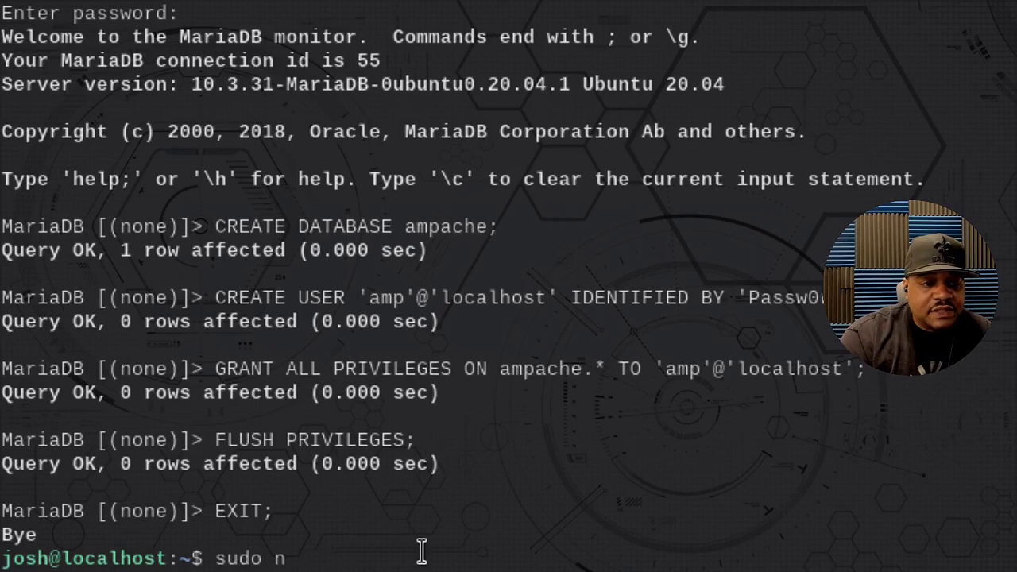
{"action": "type", "text": "ano "}
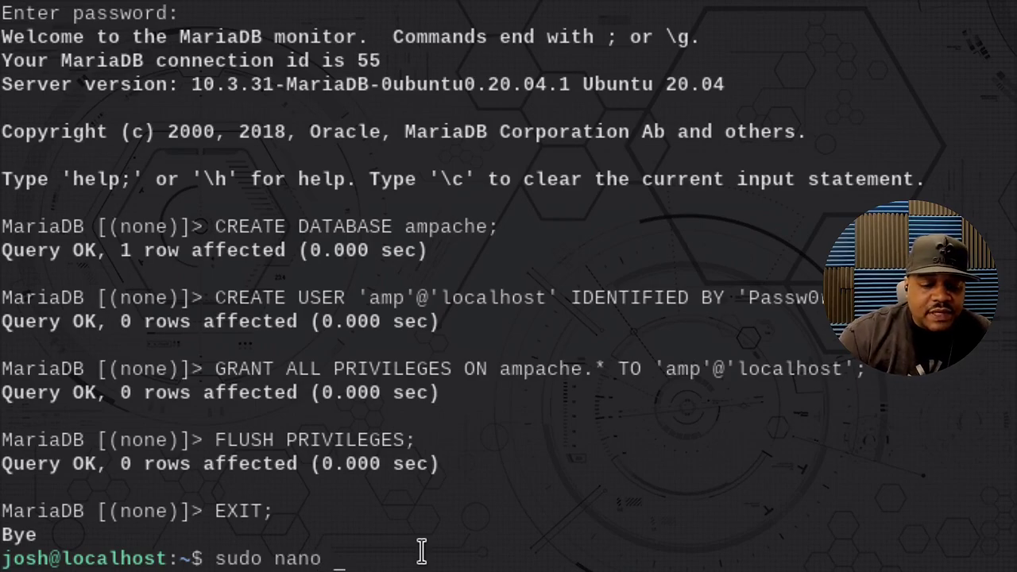
{"action": "type", "text": "/etc/a"}
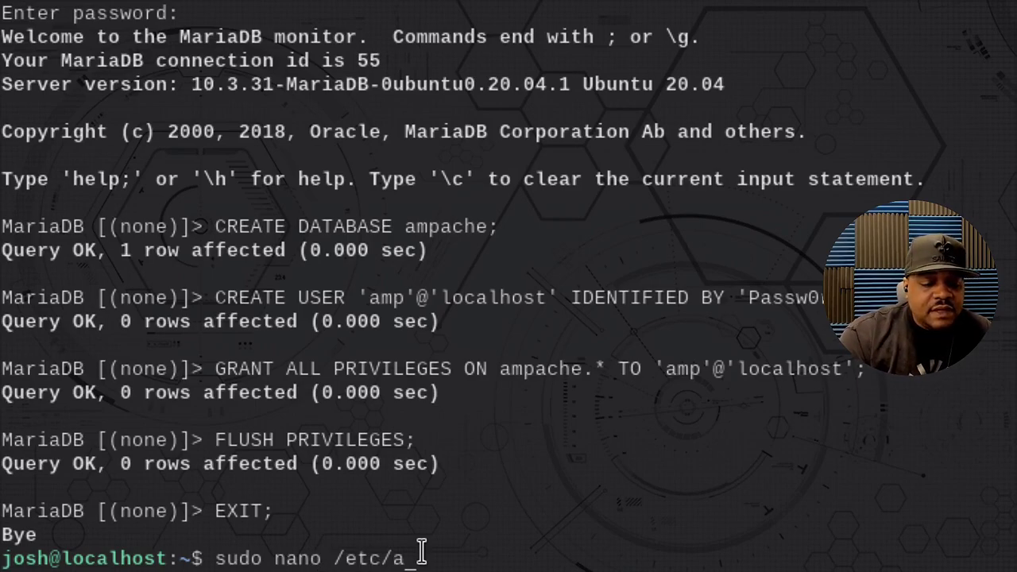
{"action": "type", "text": "pache2/"}
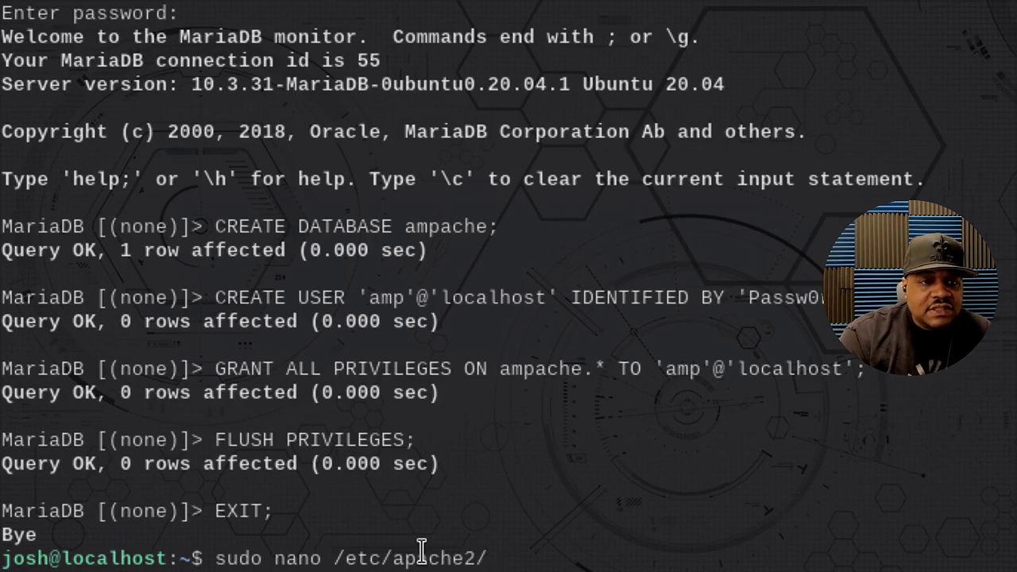
{"action": "type", "text": "site"}
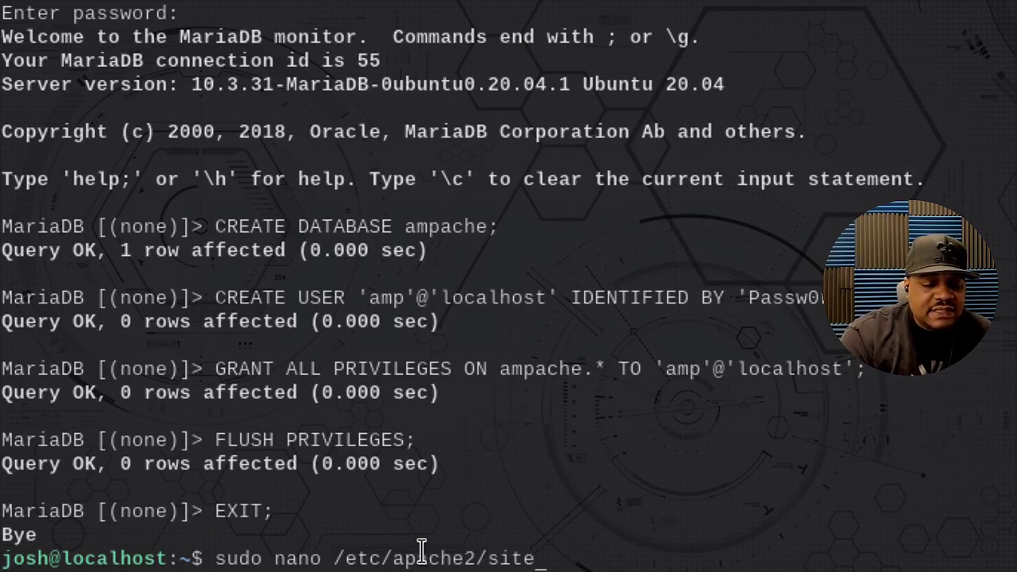
{"action": "type", "text": "s-ava"}
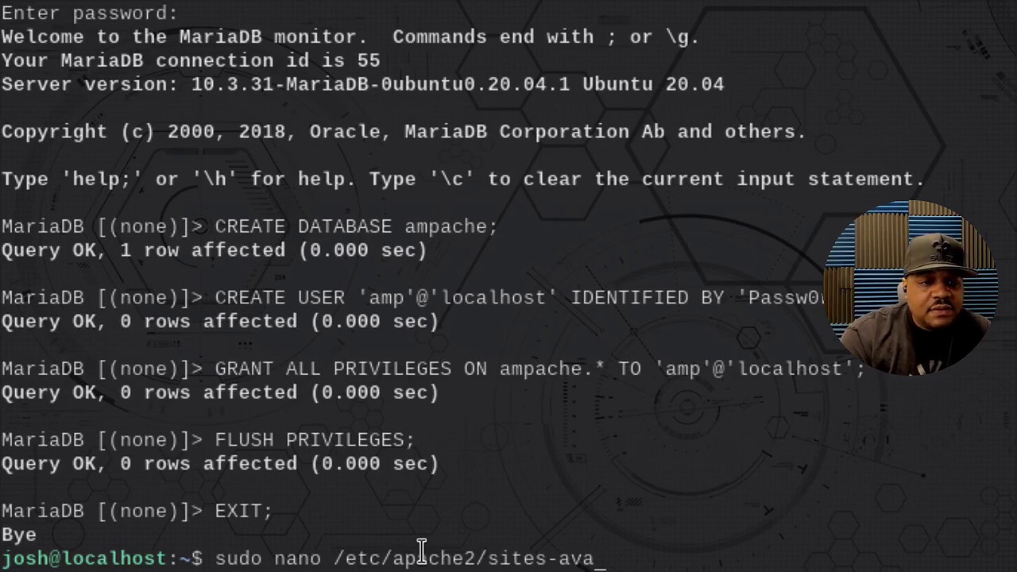
{"action": "key", "text": "Tab"}
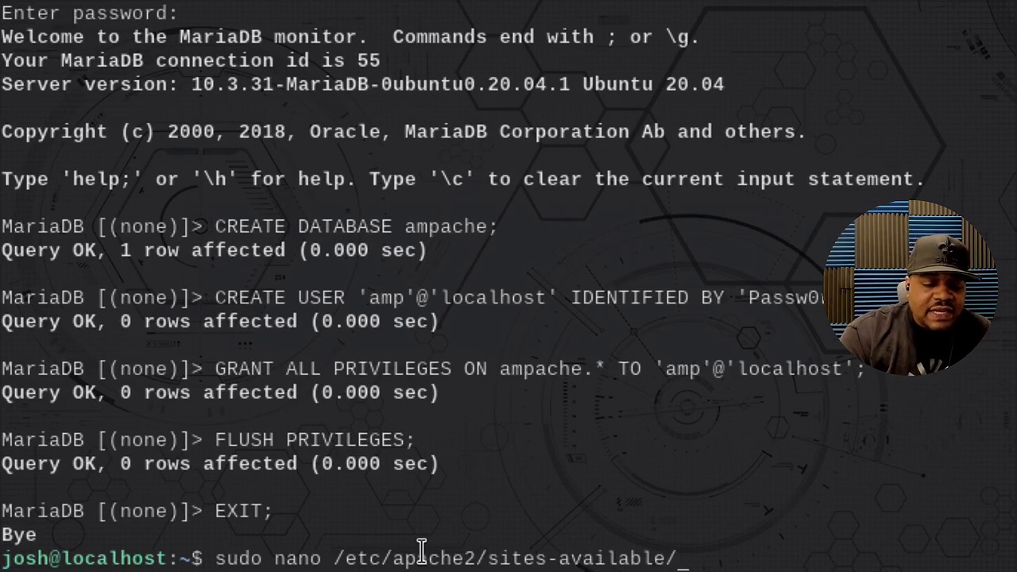
{"action": "type", "text": "am"}
{"action": "type", "text": "pac"}
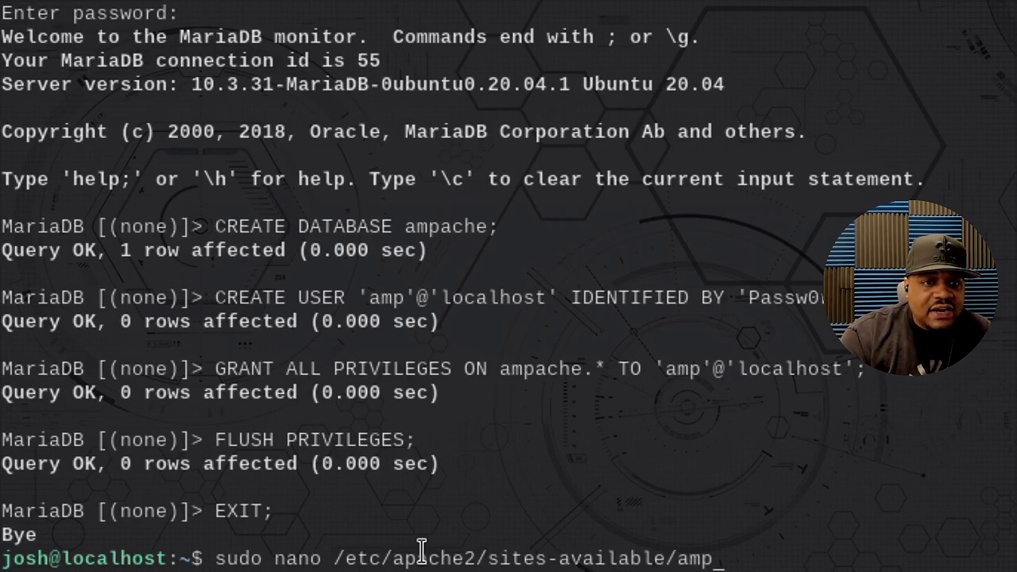
{"action": "type", "text": "he"}
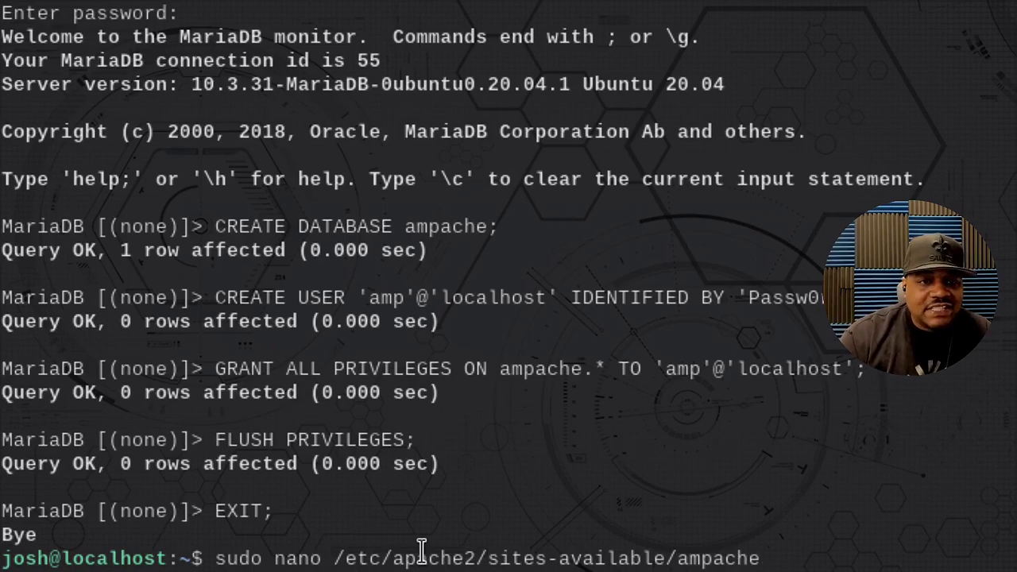
{"action": "type", "text": ".conf"}
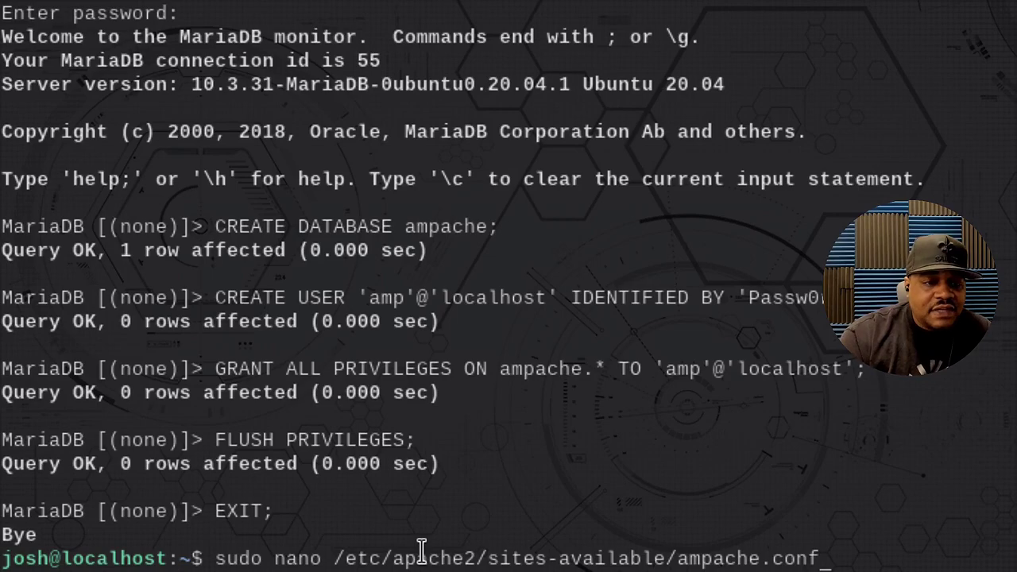
{"action": "key", "text": "Return"}
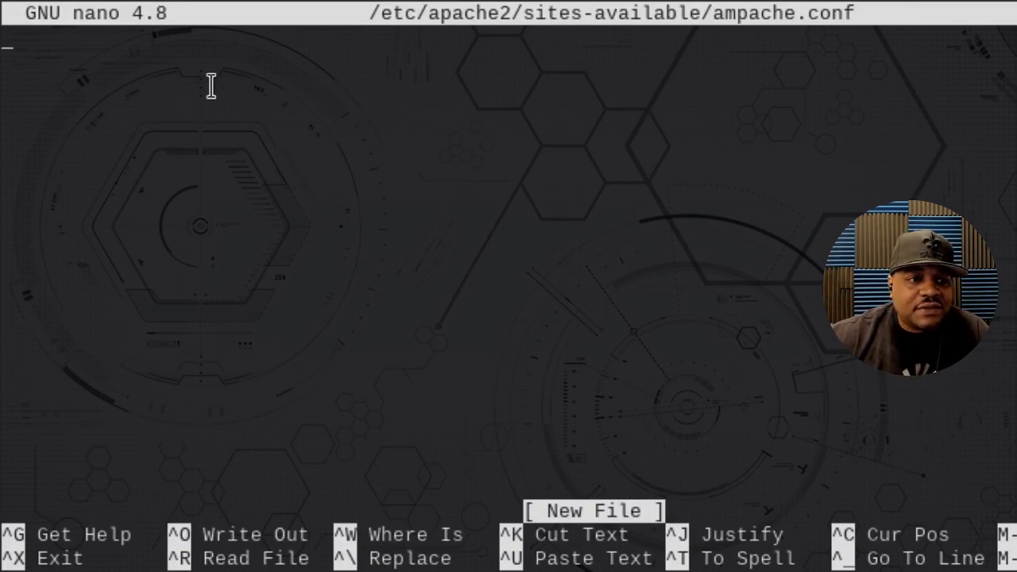
Paste the port-80 VirtualHost config, set ServerName to 23.239.5.147, and save ampache.conf.
{"action": "right_click", "coordinate": [249, 125]}
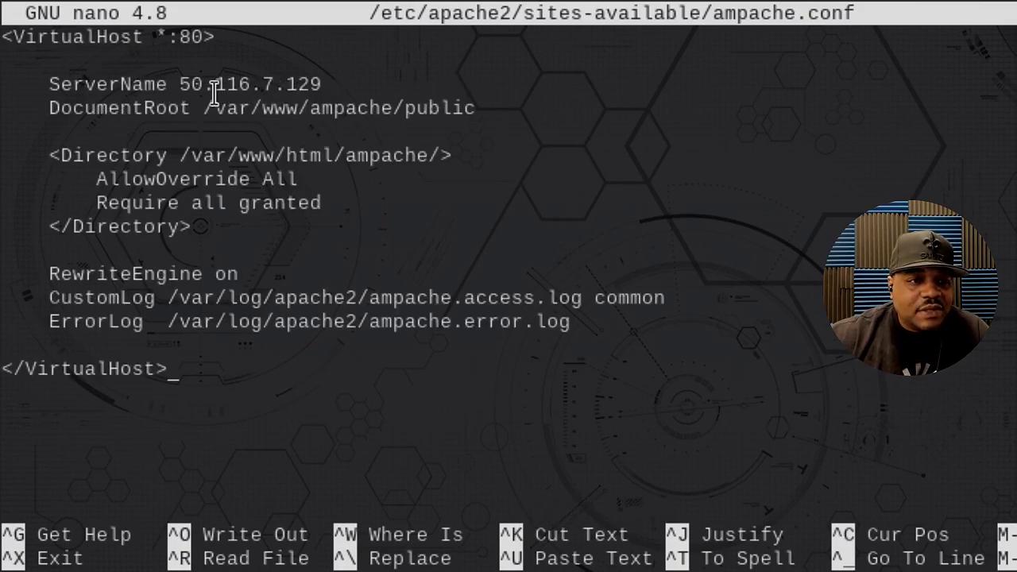
{"action": "left_click_drag", "start_coordinate": [177, 72], "coordinate": [322, 75]}
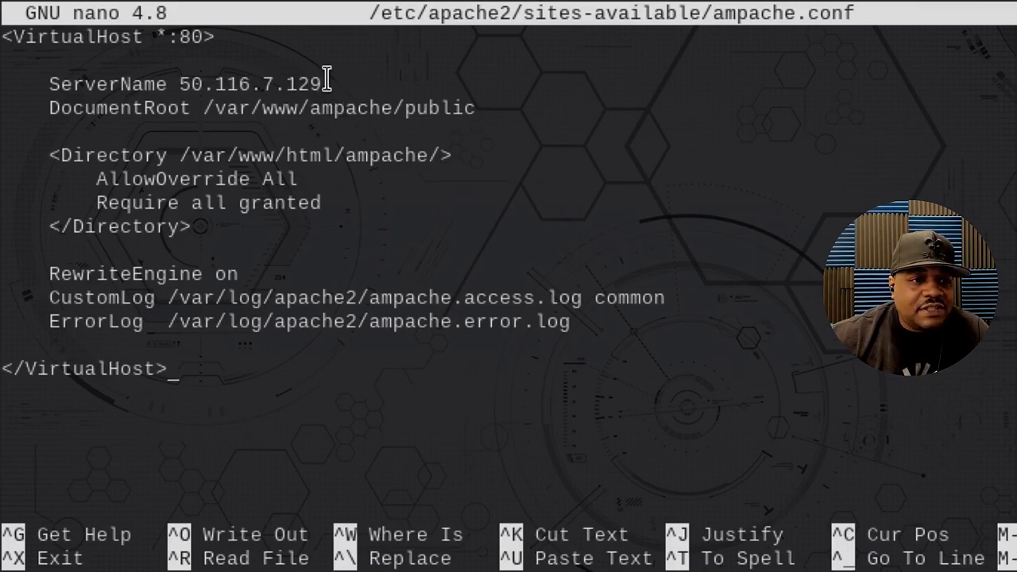
{"action": "key", "text": "Up"}
{"action": "key", "text": "Up"}
{"action": "key", "text": "Up"}
{"action": "key", "text": "Up"}
{"action": "key", "text": "Up"}
{"action": "key", "text": "Up"}
{"action": "key", "text": "Up"}
{"action": "key", "text": "Up"}
{"action": "key", "text": "Up"}
{"action": "key", "text": "Up"}
{"action": "key", "text": "Up"}
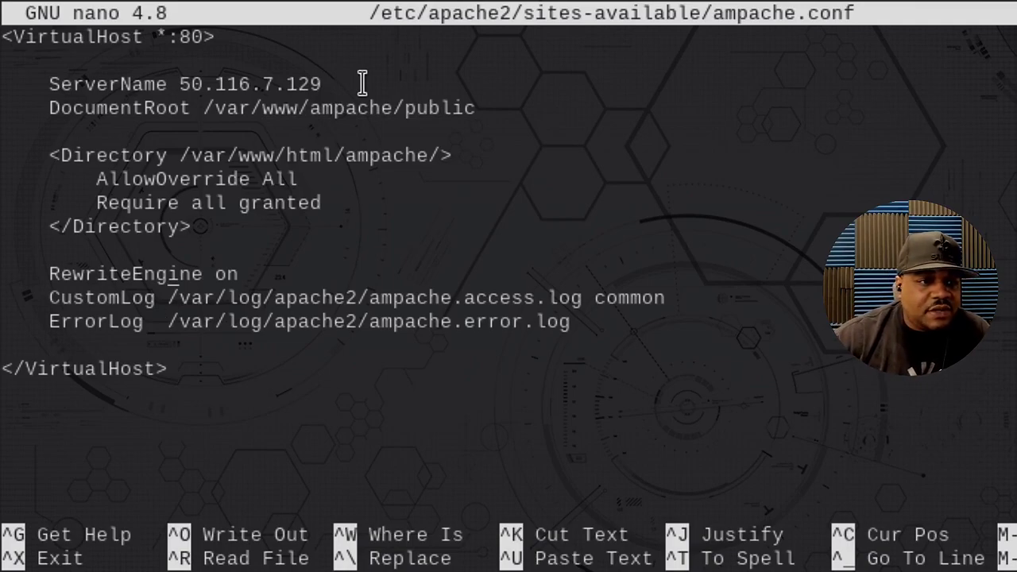
{"action": "key", "text": "Down"}
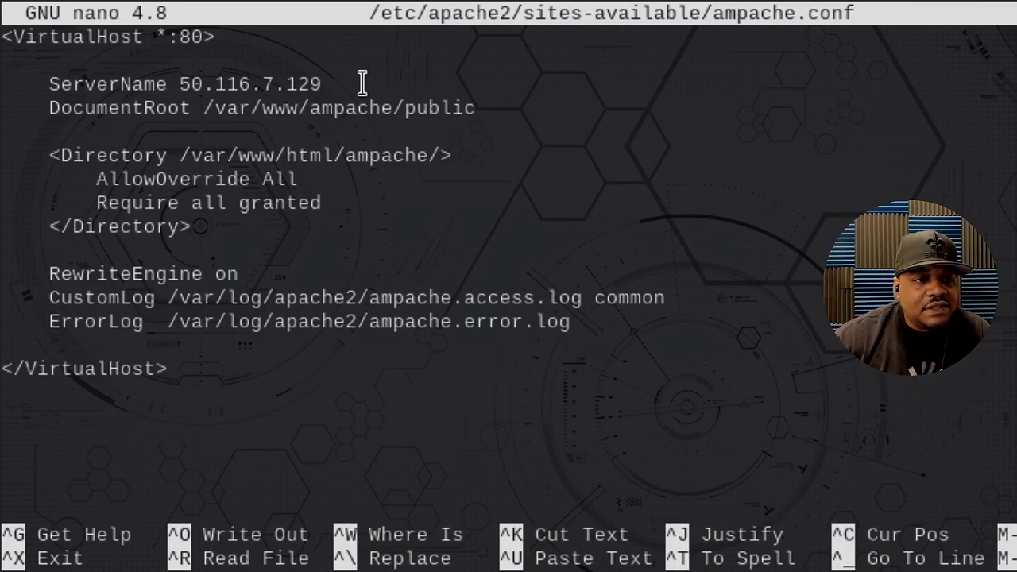
{"action": "key", "text": "Right"}
{"action": "key", "text": "Right"}
{"action": "key", "text": "Right"}
{"action": "key", "text": "Right"}
{"action": "key", "text": "Right"}
{"action": "key", "text": "Right"}
{"action": "key", "text": "Right"}
{"action": "key", "text": "Right"}
{"action": "key", "text": "Right"}
{"action": "key", "text": "Right"}
{"action": "key", "text": "Right"}
{"action": "key", "text": "Right"}
{"action": "key", "text": "Right"}
{"action": "key", "text": "Right"}
{"action": "key", "text": "Right"}
{"action": "key", "text": "Delete"}
{"action": "key", "text": "Delete"}
{"action": "key", "text": "Delete"}
{"action": "key", "text": "Delete"}
{"action": "key", "text": "Delete"}
{"action": "key", "text": "Delete"}
{"action": "key", "text": "Delete"}
{"action": "key", "text": "Delete"}
{"action": "key", "text": "Delete"}
{"action": "key", "text": "Delete"}
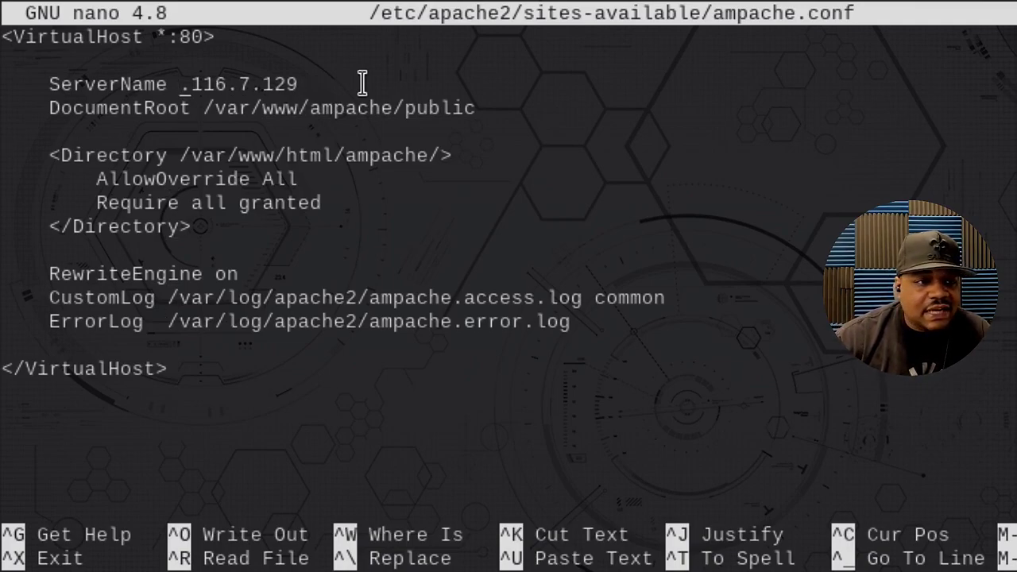
{"action": "key", "text": "Delete"}
{"action": "key", "text": "Delete"}
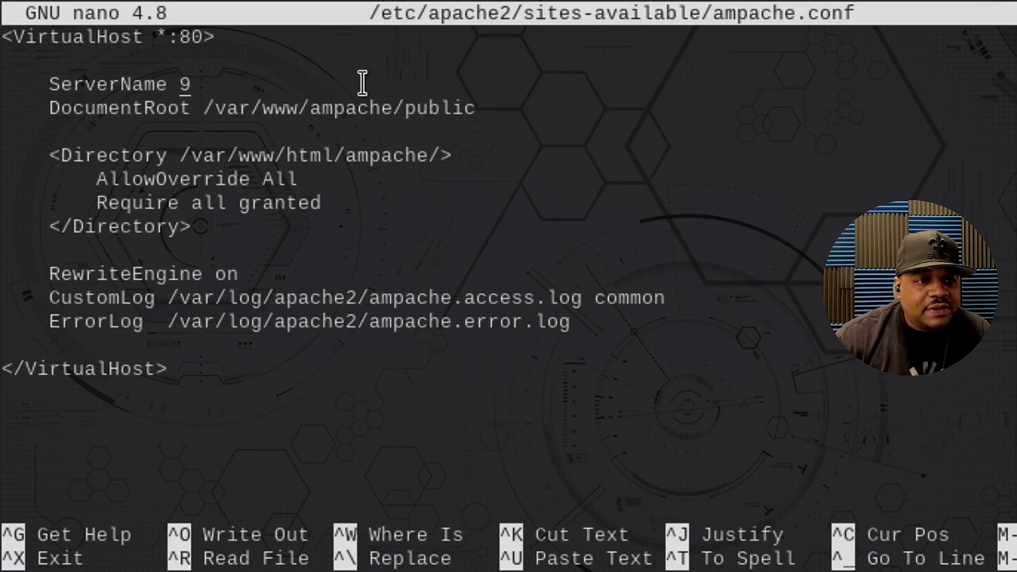
{"action": "type", "text": "23.239.5.147"}
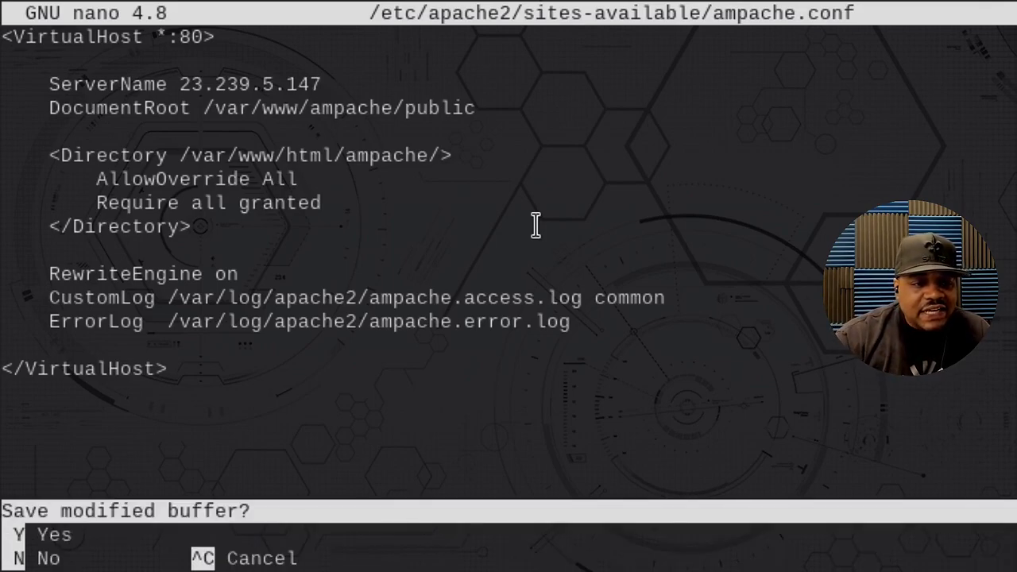
{"action": "key", "text": "y"}
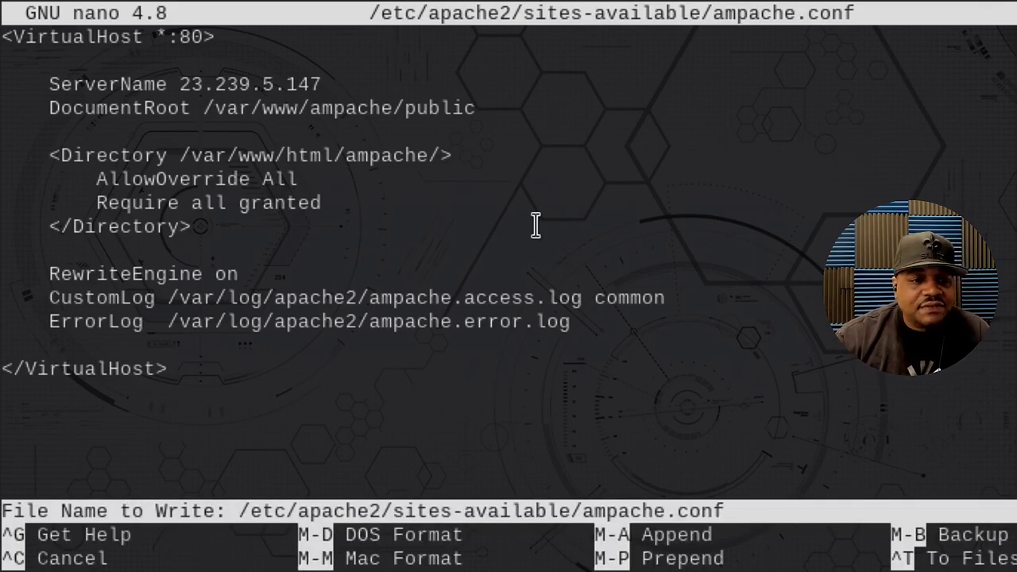
{"action": "key", "text": "Return"}
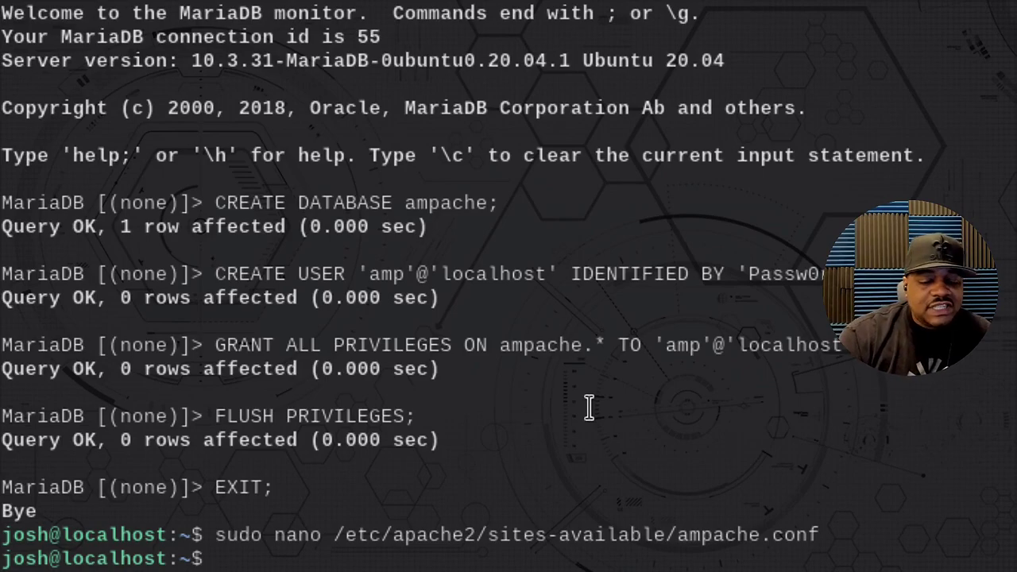
{"action": "type", "text": "sudo "}
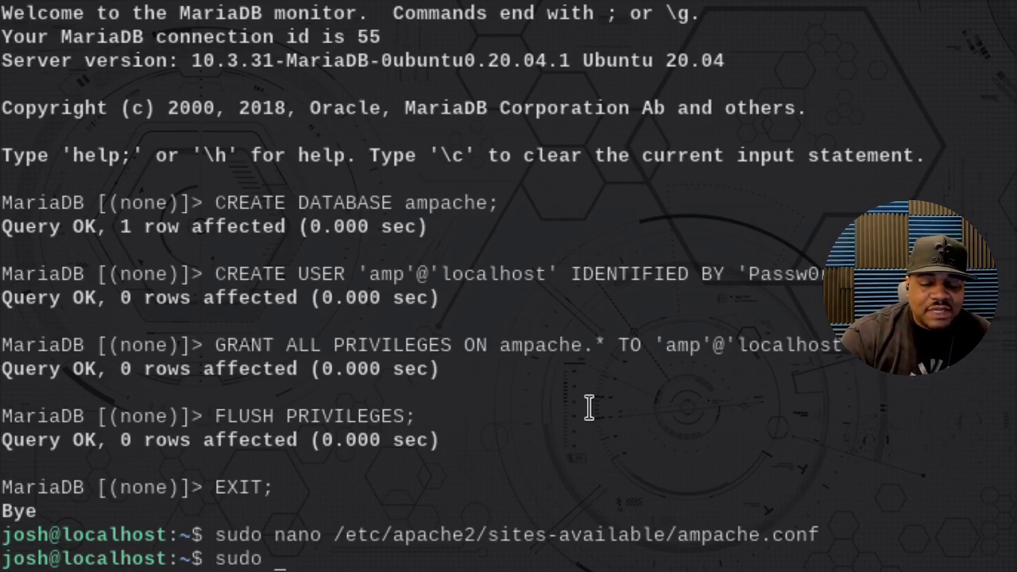
{"action": "type", "text": "apache"}
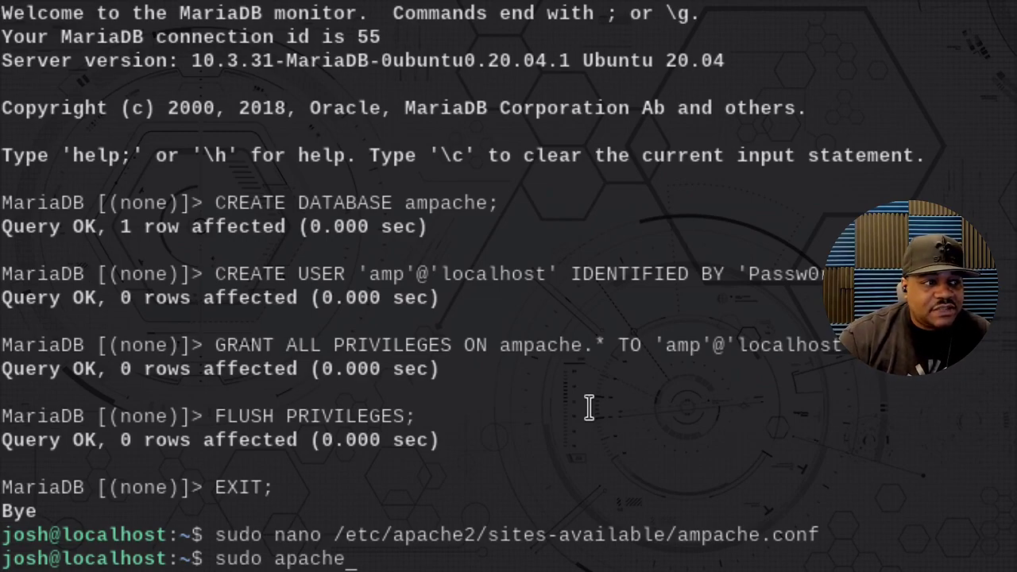
{"action": "type", "text": "ctl"}
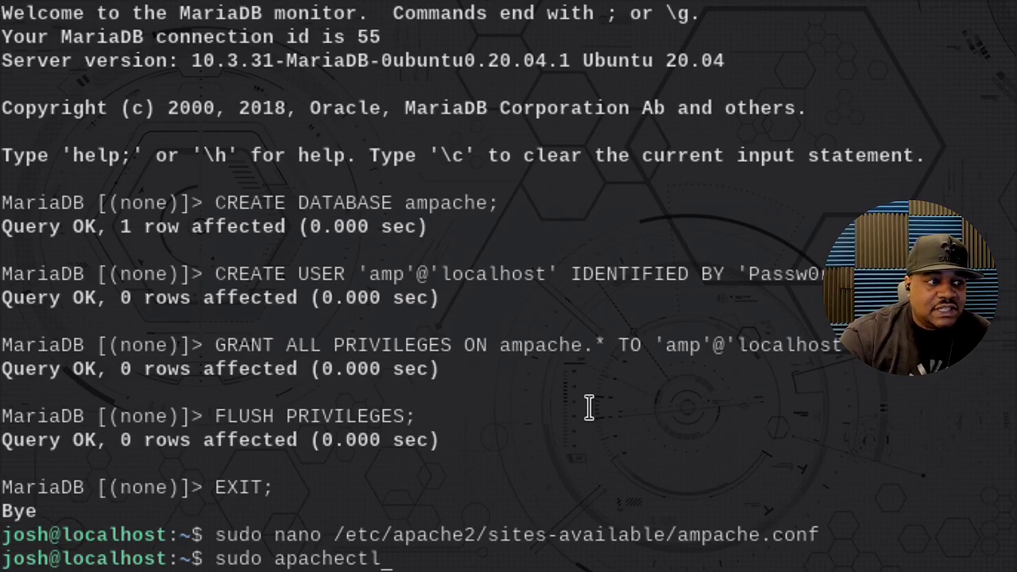
{"action": "type", "text": " confi"}
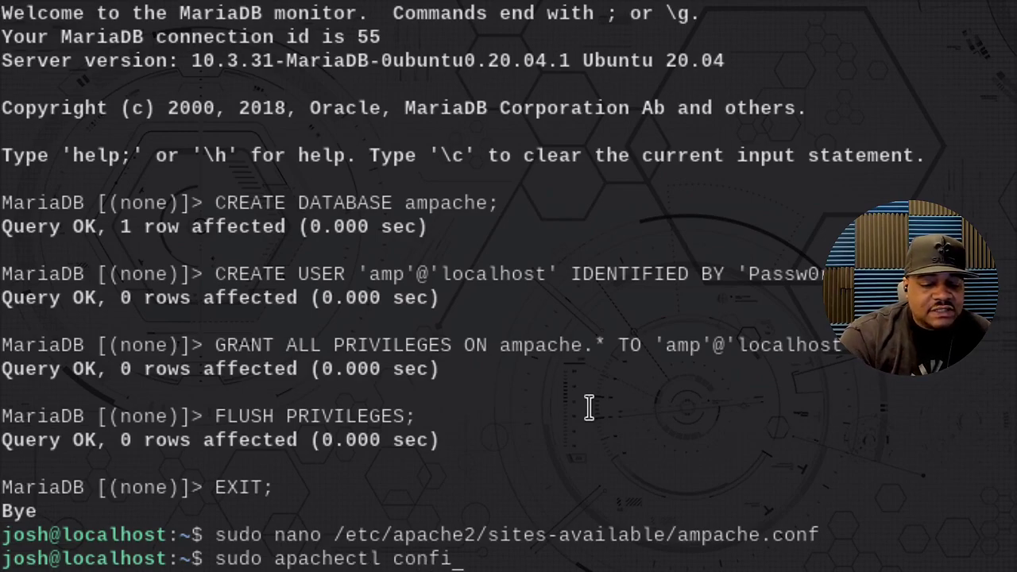
{"action": "type", "text": "gtest"}
Run sudo apachectl configtest and verify Syntax OK despite the AH00558 ServerName warning.
{"action": "key", "text": "Return"}
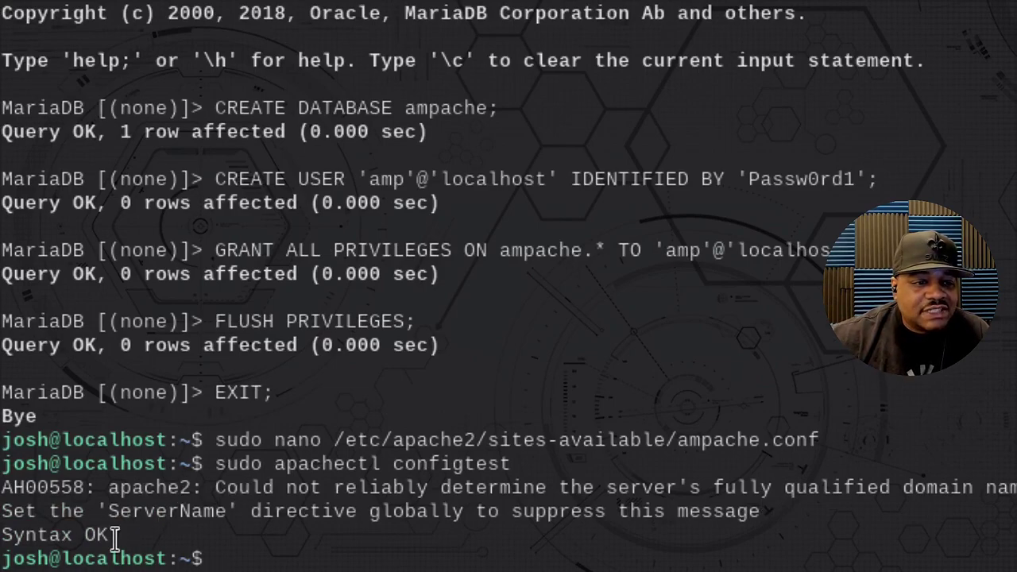
{"action": "left_click_drag", "start_coordinate": [115, 539], "coordinate": [4, 543]}
{"action": "left_click", "coordinate": [270, 558]}
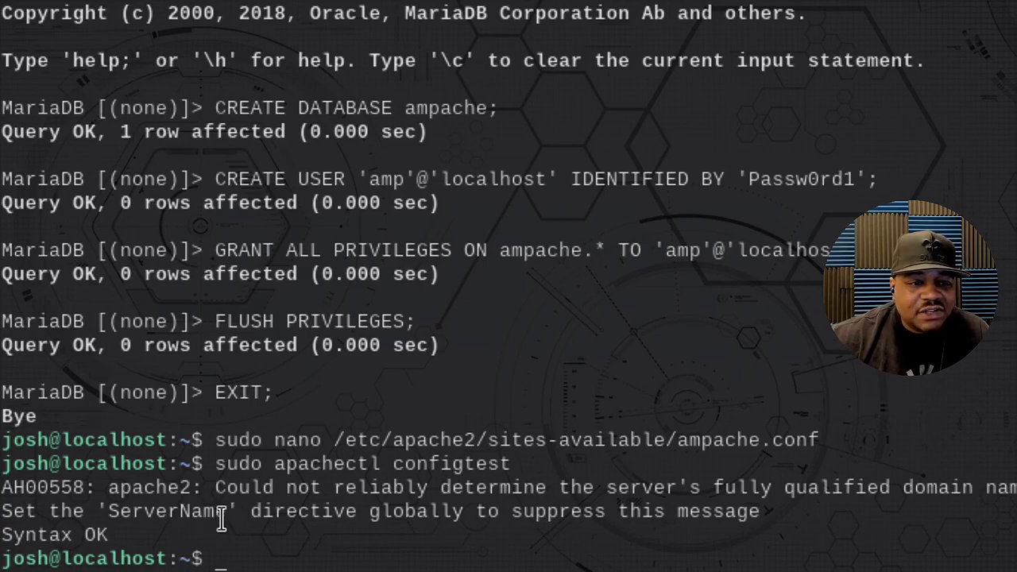
{"action": "left_click_drag", "start_coordinate": [226, 513], "coordinate": [109, 511]}
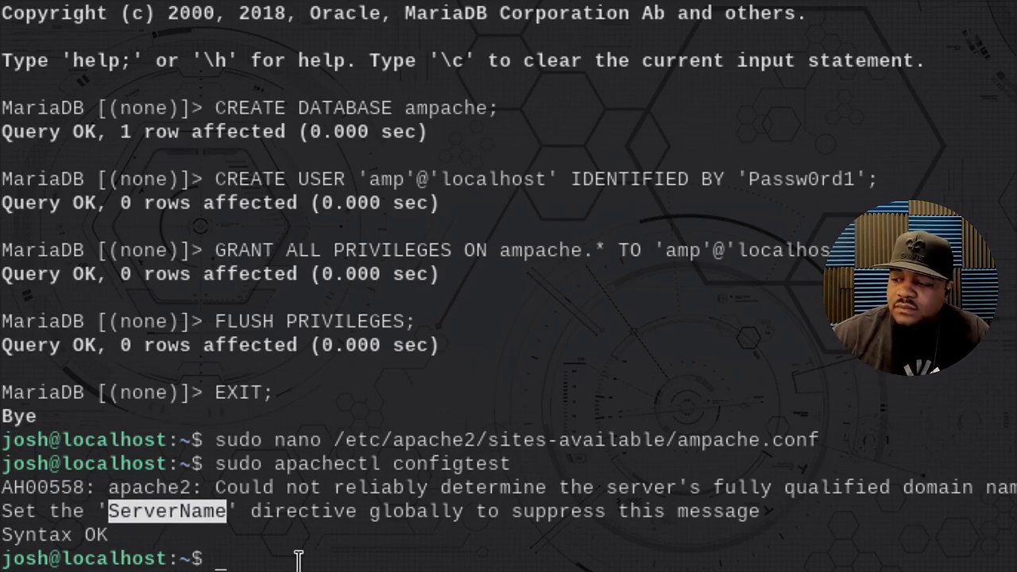
{"action": "left_click_drag", "start_coordinate": [109, 534], "coordinate": [4, 541]}
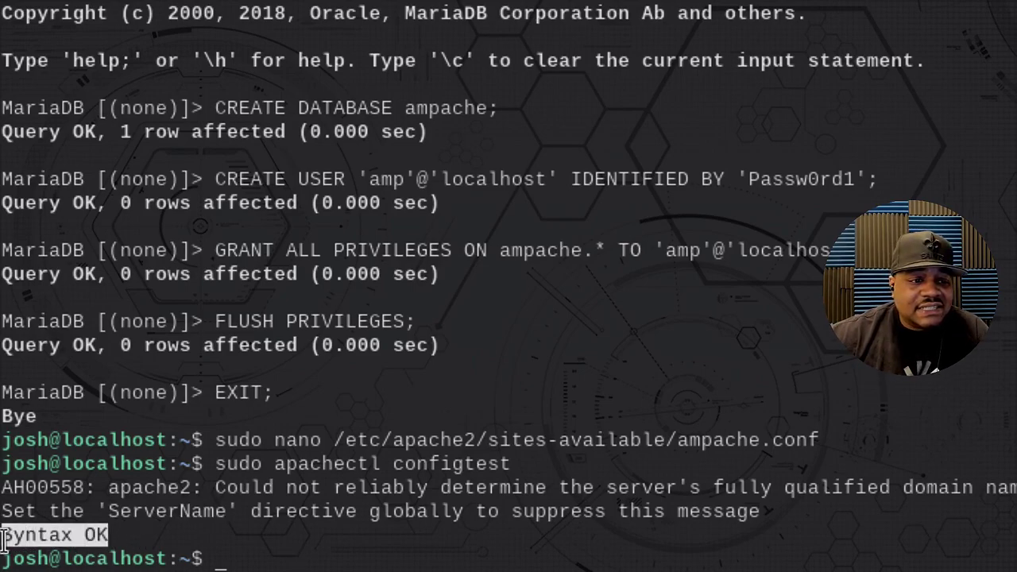
{"action": "left_click", "coordinate": [255, 561]}
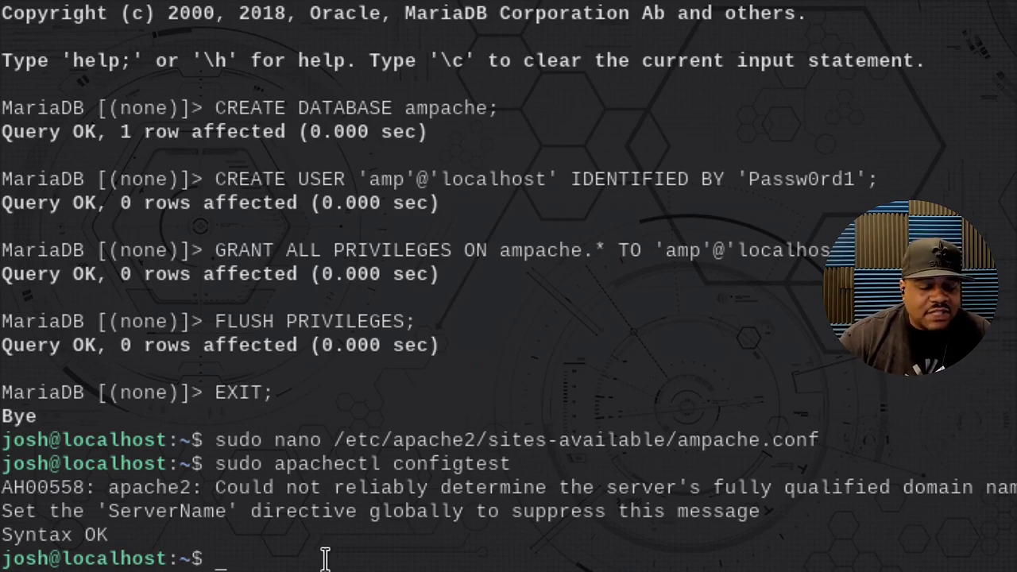
Disable the default site with sudo a2dissite 000-default.conf.
{"action": "type", "text": "sud"}
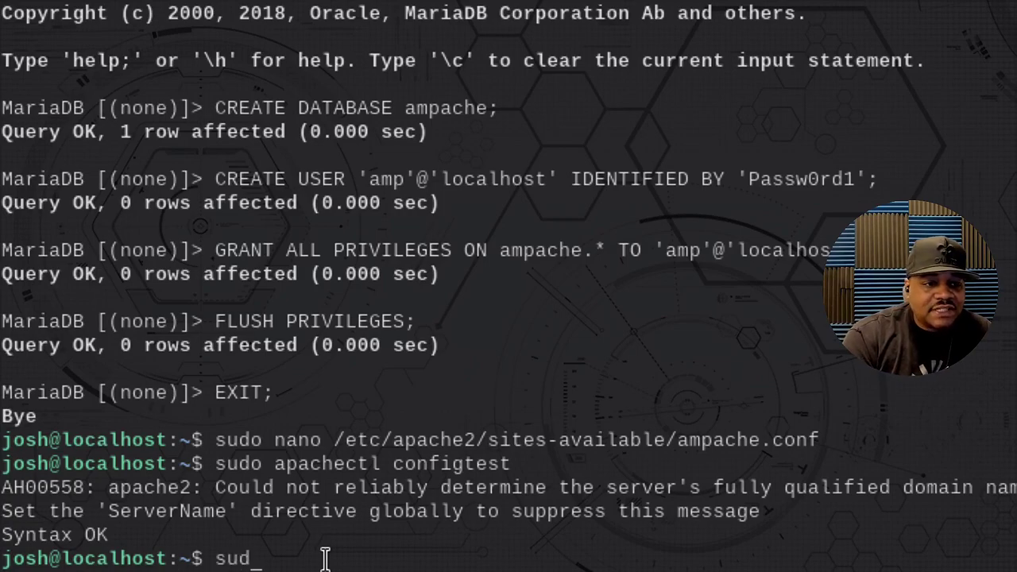
{"action": "type", "text": "o"}
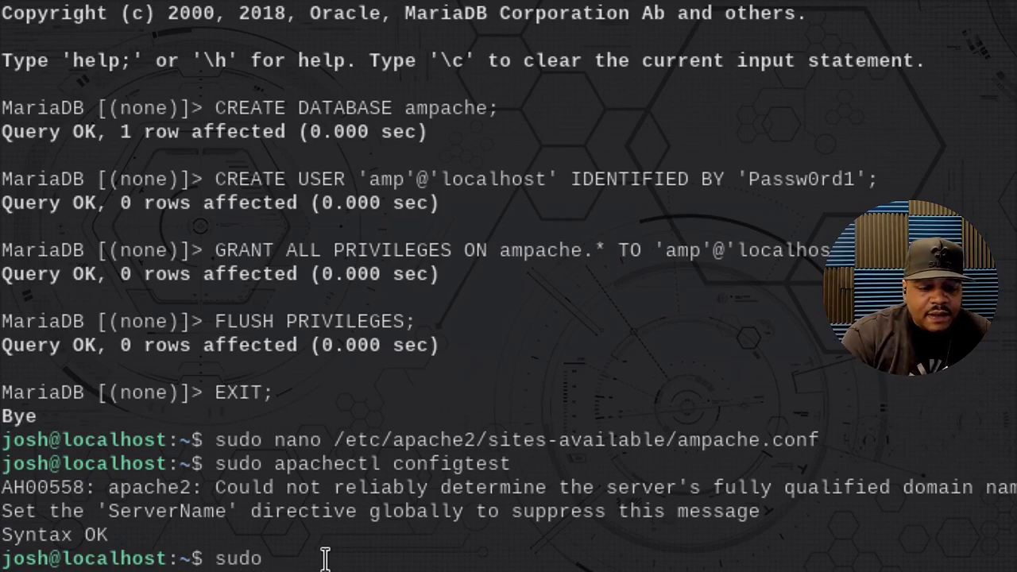
{"action": "type", "text": " a2dis"}
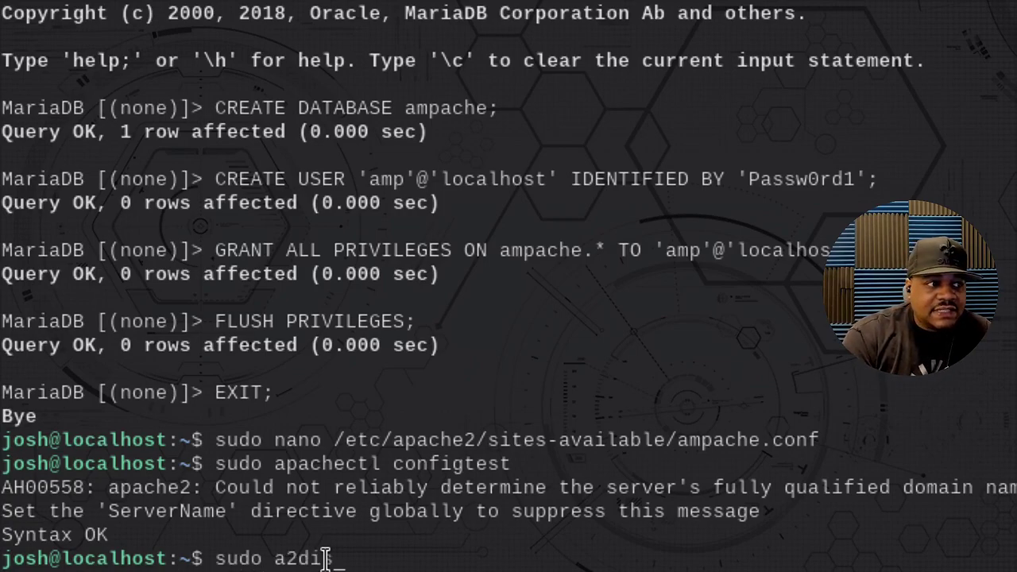
{"action": "type", "text": "site "}
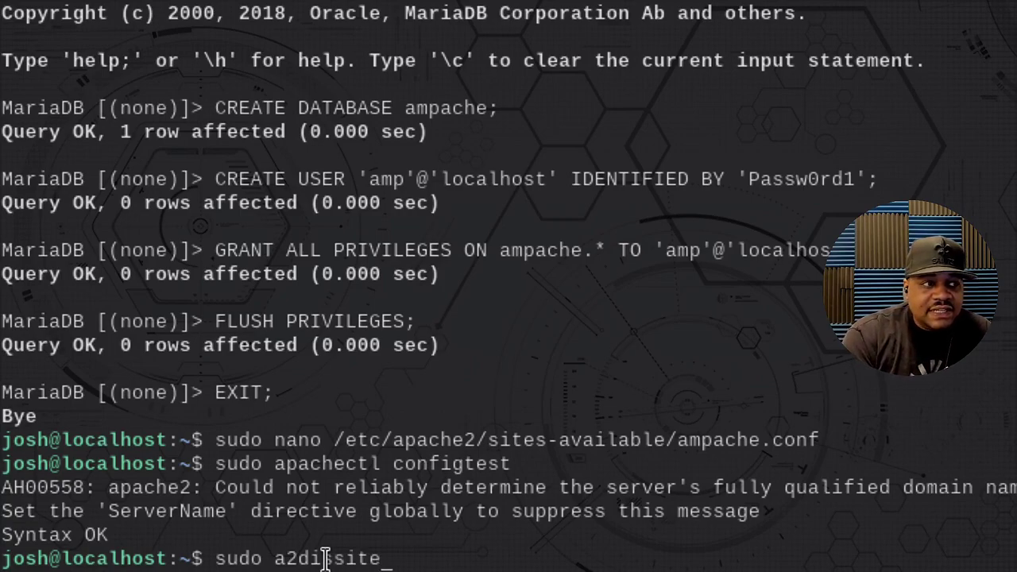
{"action": "type", "text": "0"}
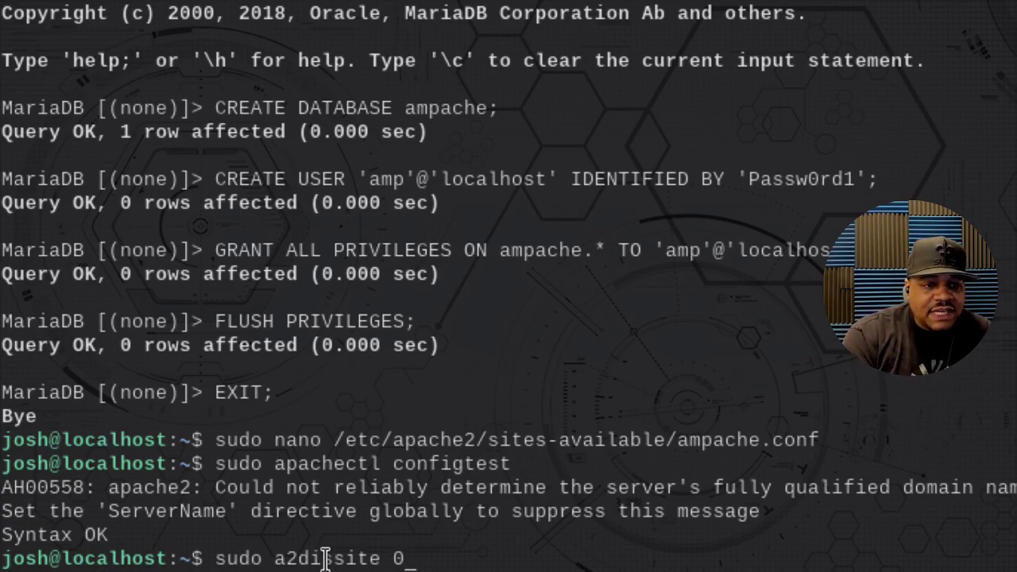
{"action": "key", "text": "Tab"}
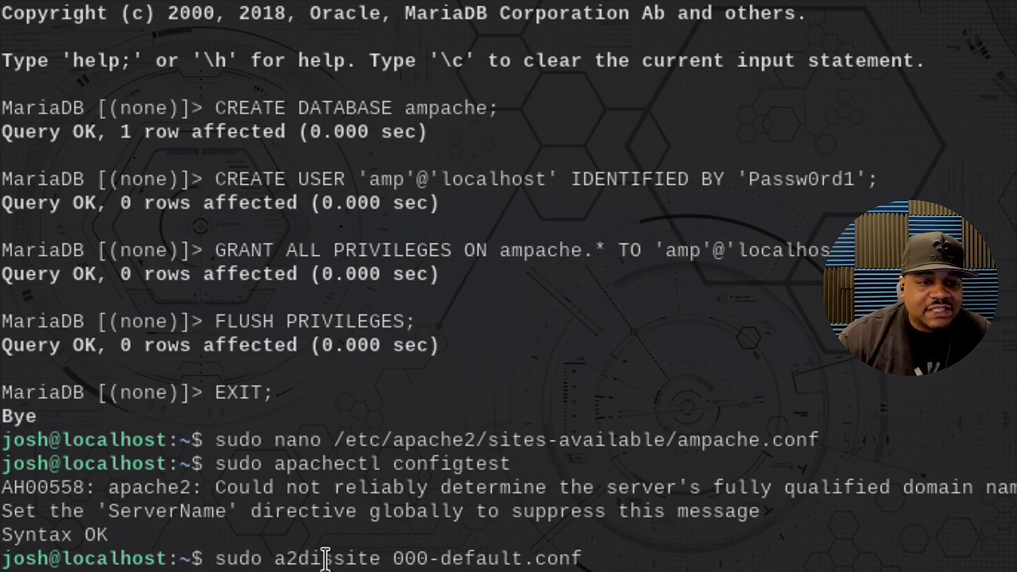
{"action": "key", "text": "Return"}
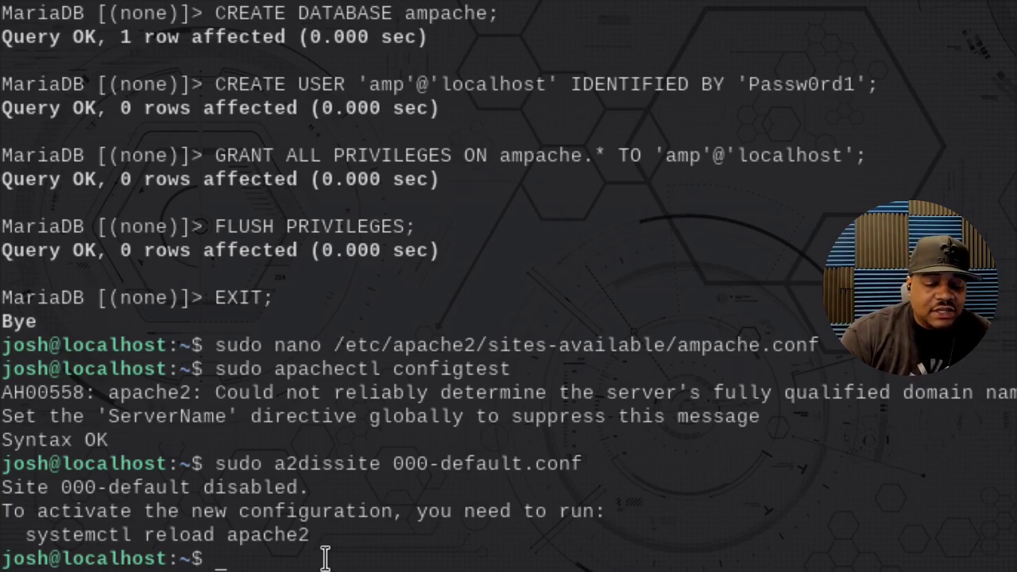
{"action": "type", "text": "sudo "}
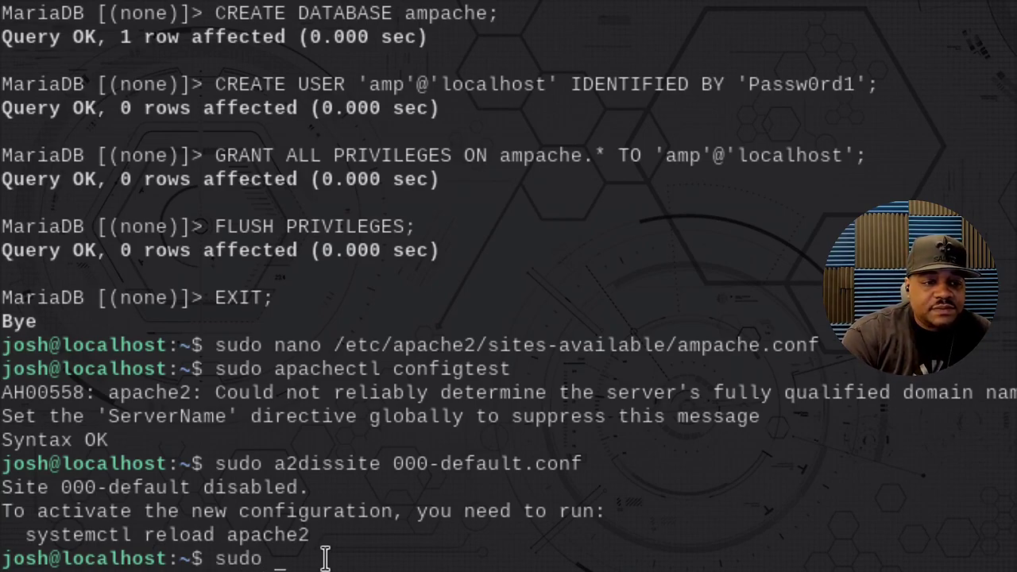
{"action": "type", "text": "a2"}
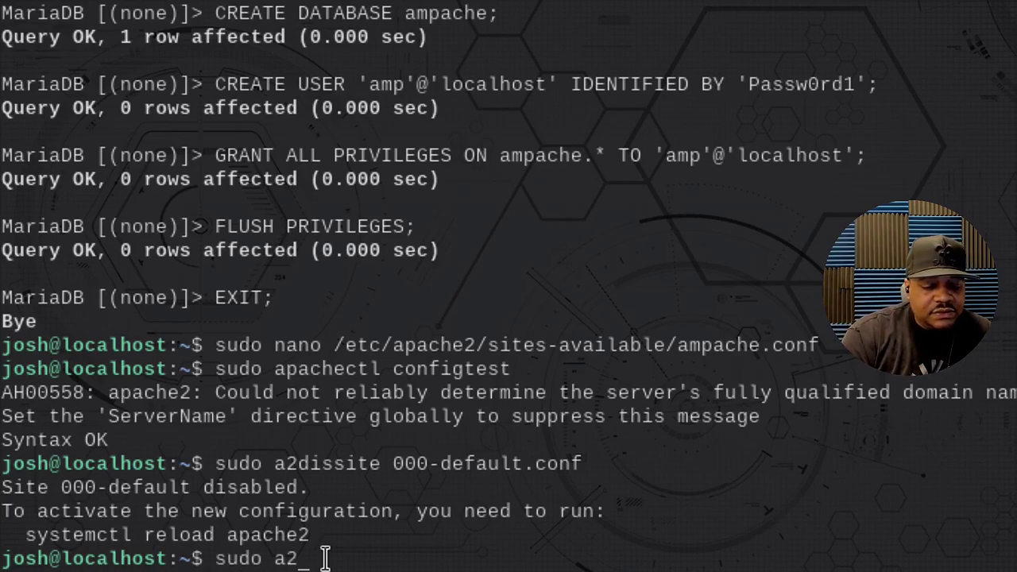
{"action": "type", "text": "ensite"}
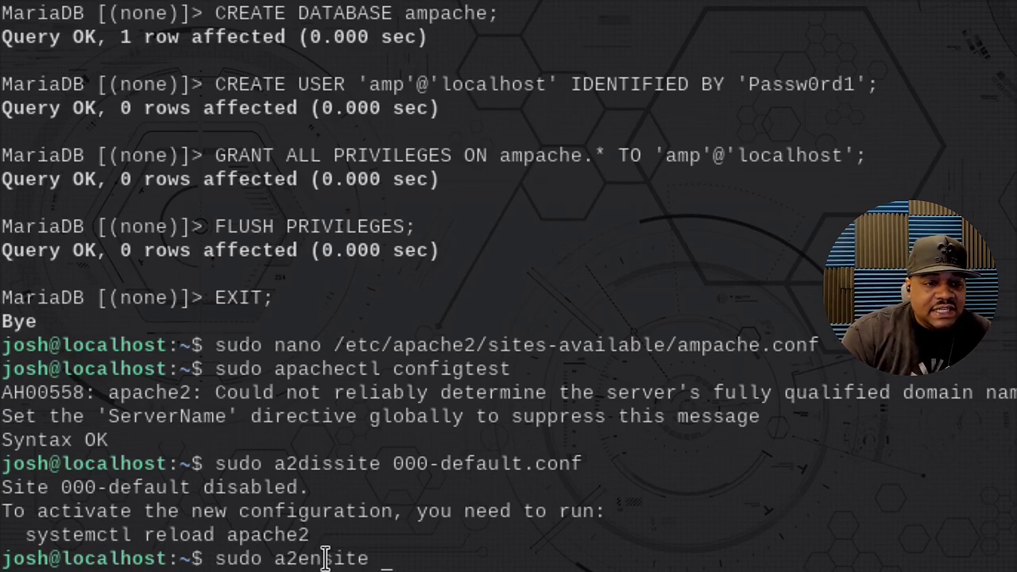
{"action": "type", "text": " ampache.conf"}
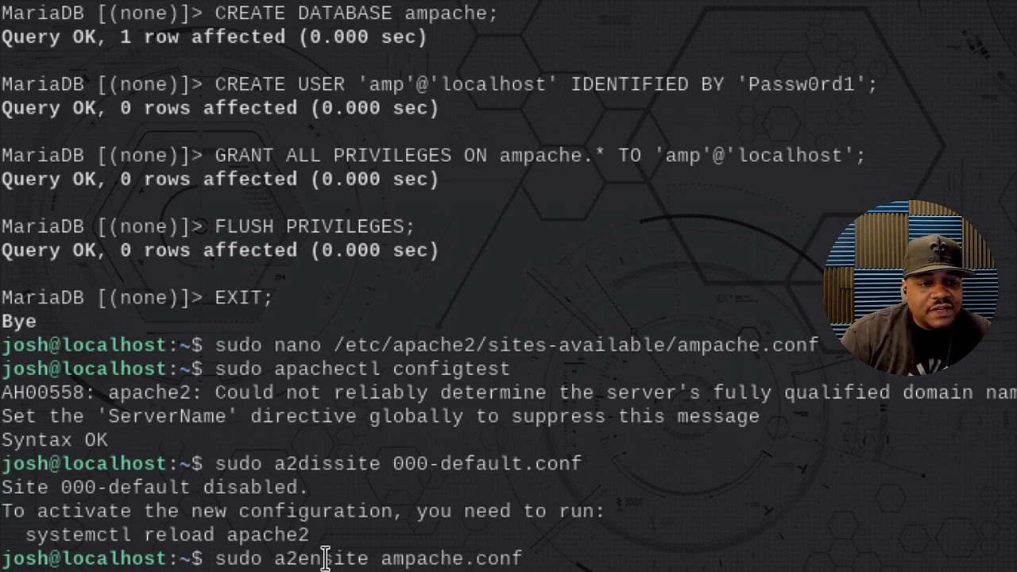
Enable ampache.conf with a2ensite, then reload apache2.service, entering the password when asked.
{"action": "key", "text": "Return"}
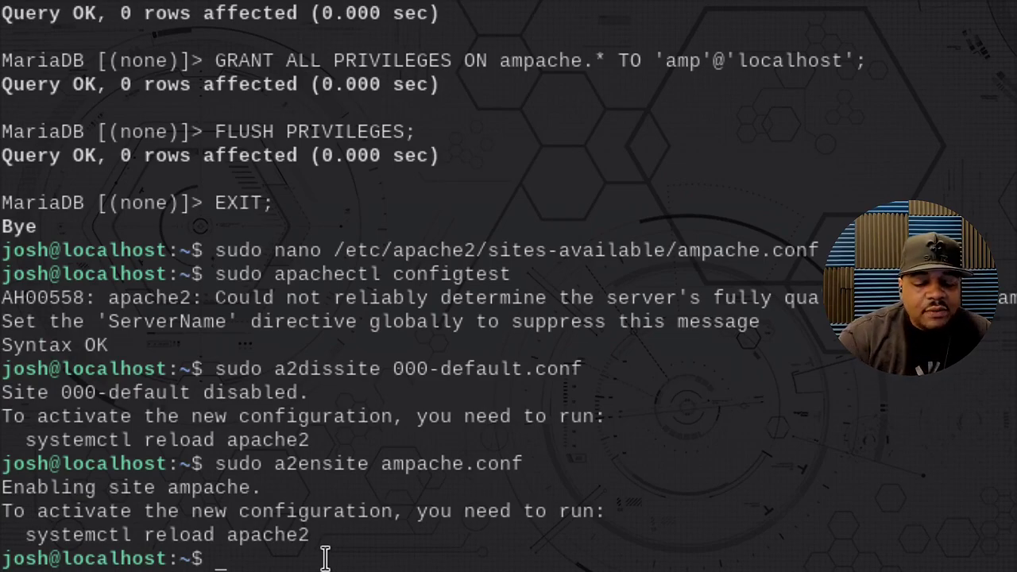
{"action": "type", "text": "sys"}
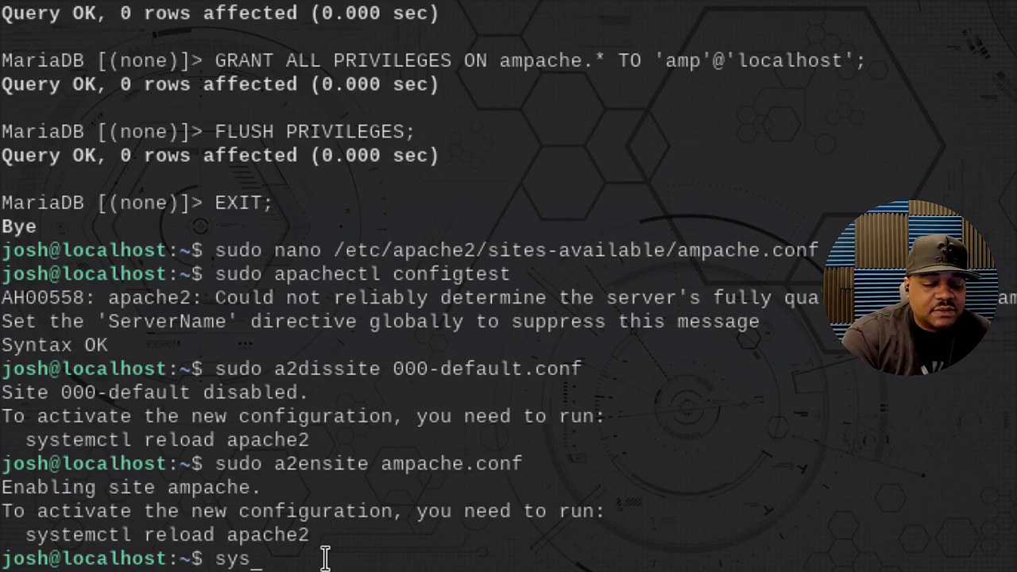
{"action": "type", "text": "temctl"}
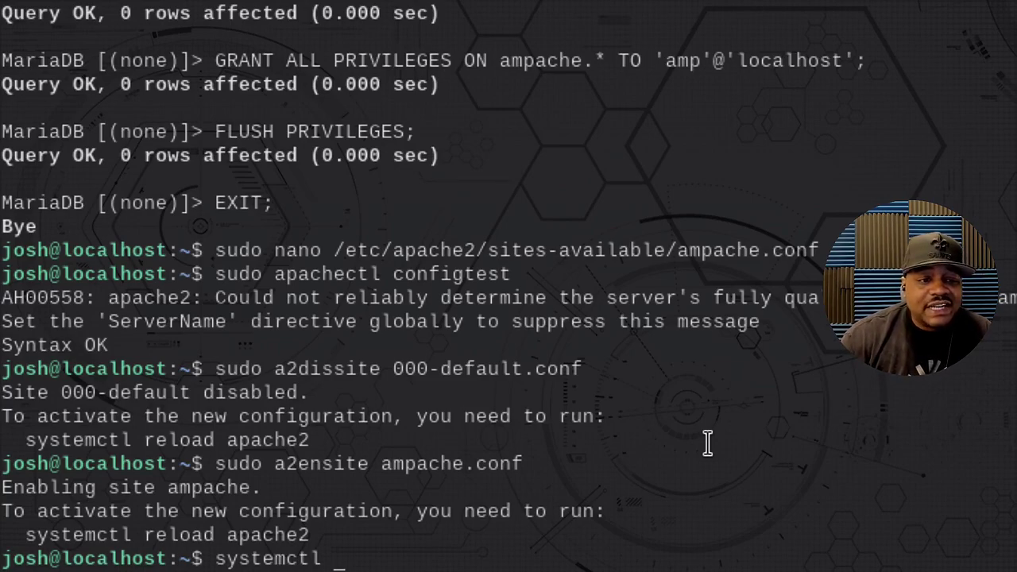
{"action": "type", "text": "re"}
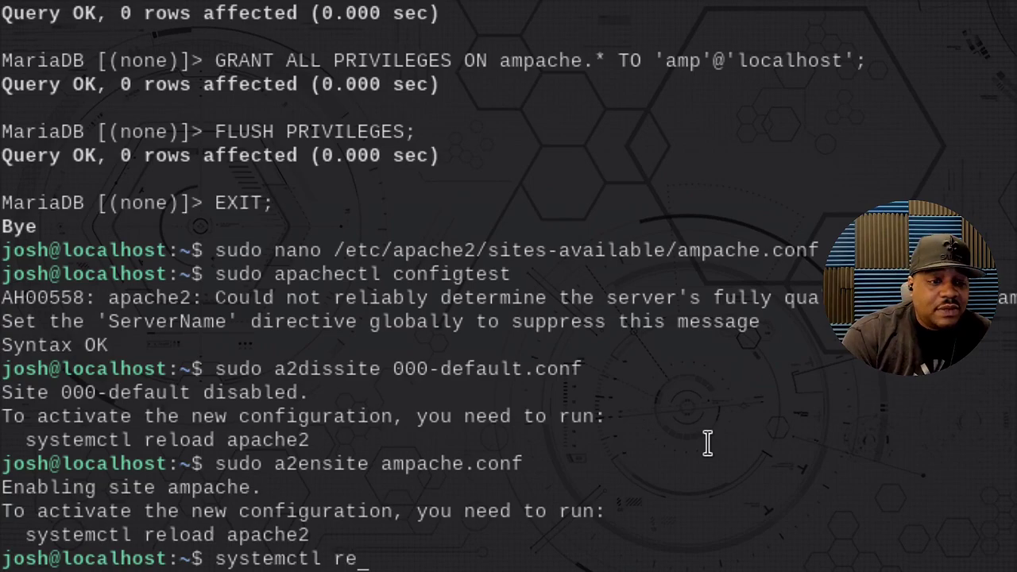
{"action": "type", "text": "load"}
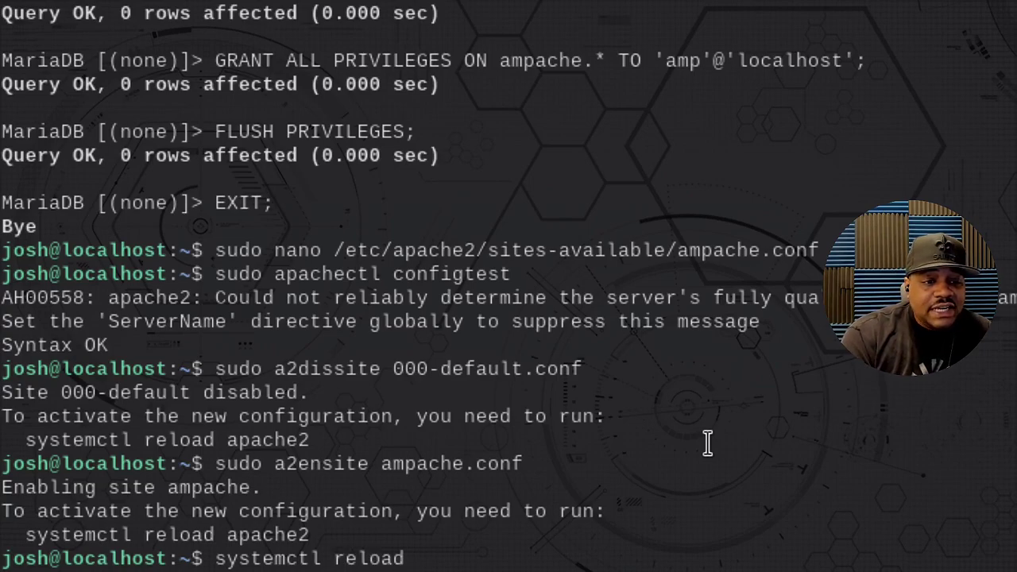
{"action": "type", "text": " apach"}
{"action": "key", "text": "Tab"}
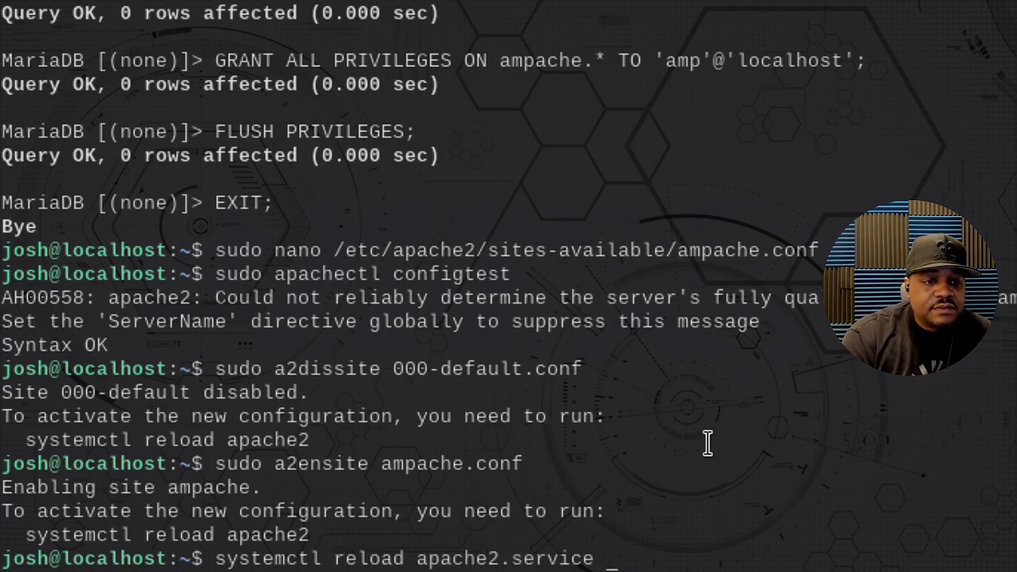
{"action": "key", "text": "Return"}
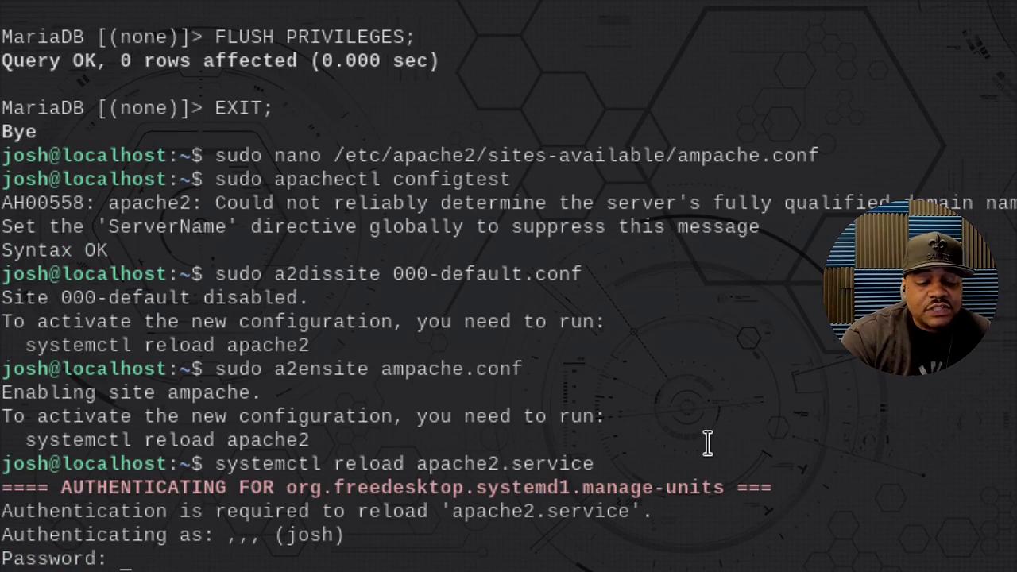
{"action": "key", "text": "Return"}
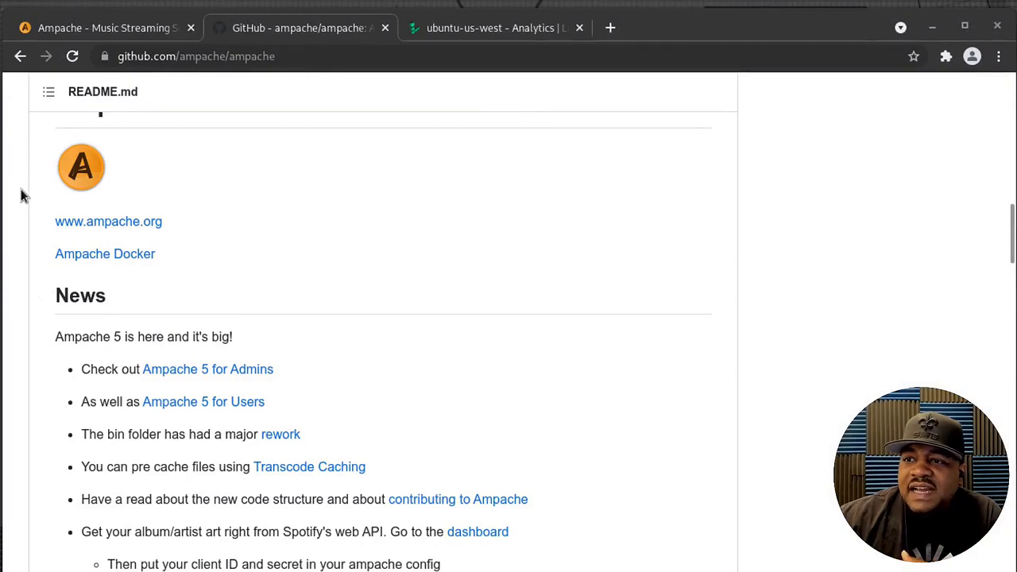
Load 23.239.5.147 in a new Chrome tab and start Ampache configuration in English (US).
{"action": "left_click", "coordinate": [609, 28]}
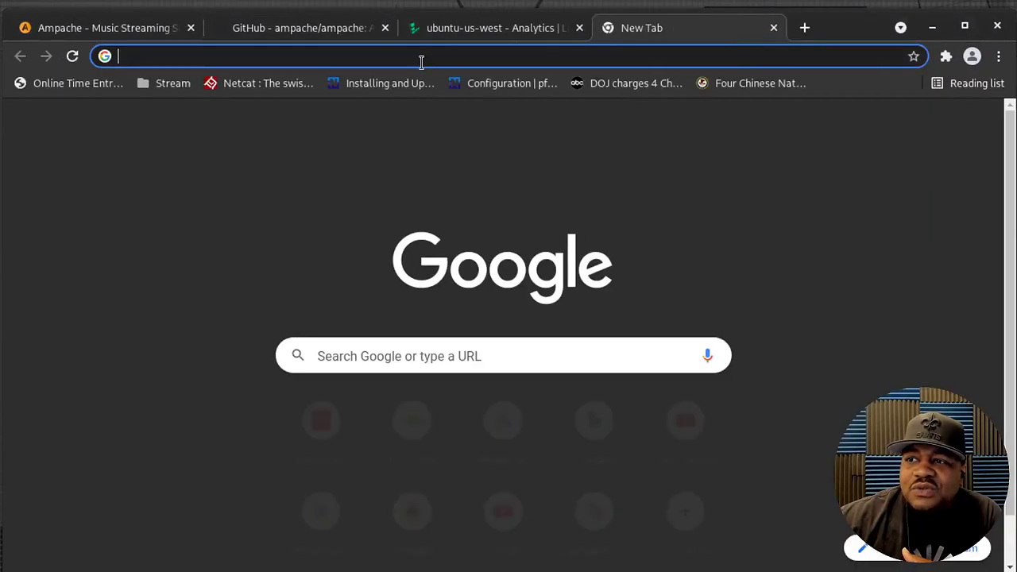
{"action": "type", "text": "23.239.5.147"}
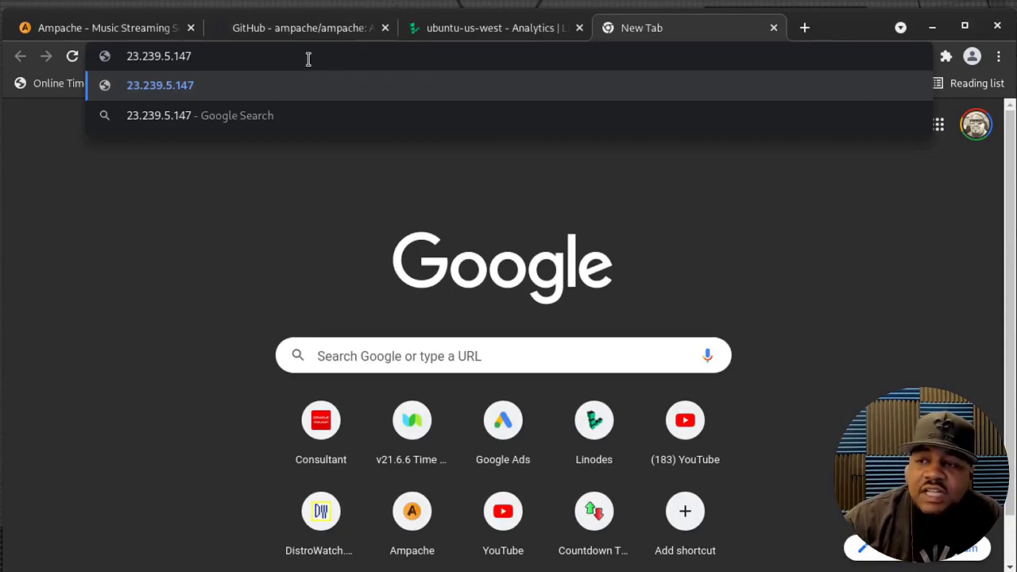
{"action": "key", "text": "Return"}
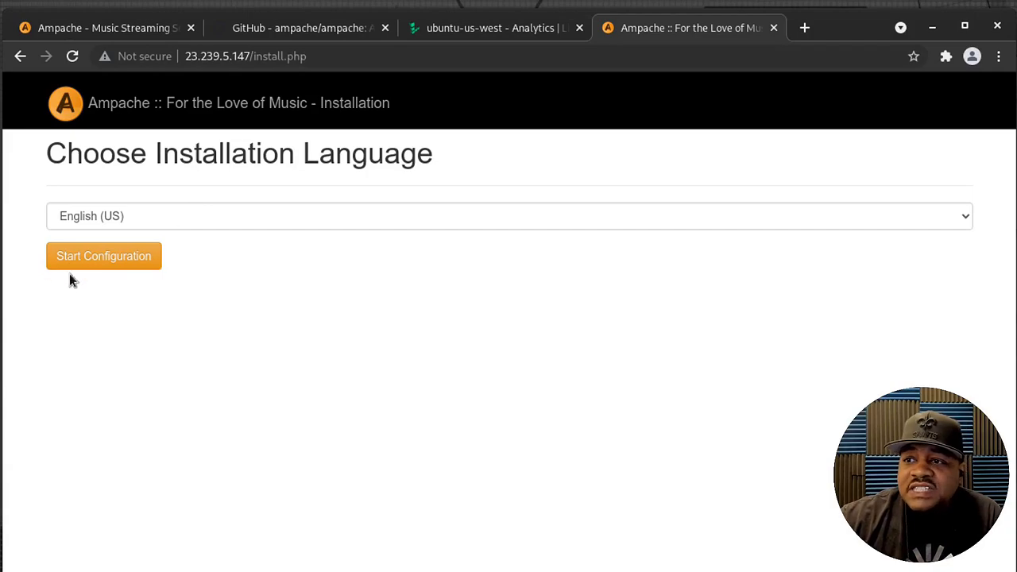
{"action": "left_click", "coordinate": [118, 258]}
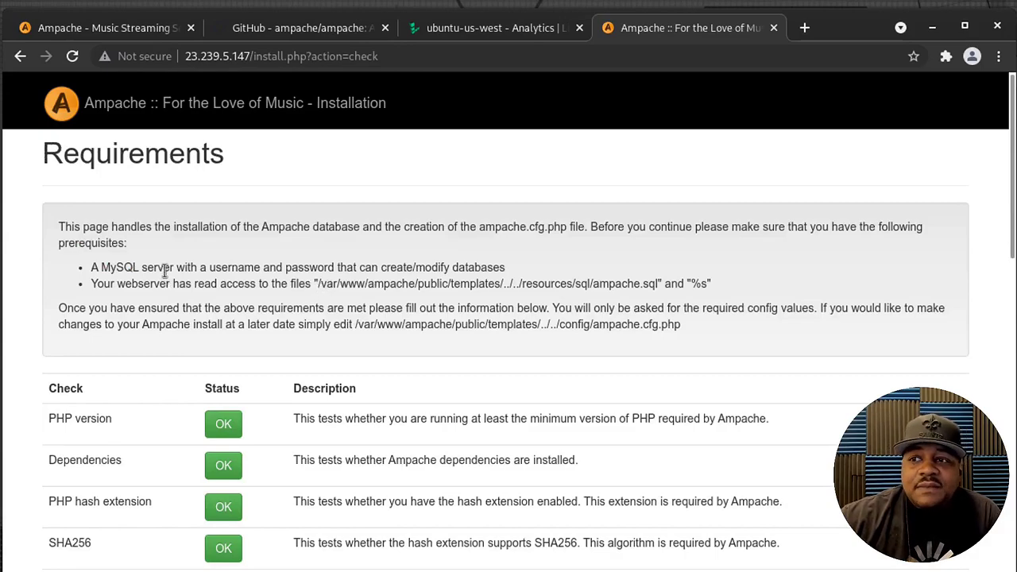
Review the Ampache requirements check and continue to the Insert Ampache Database form.
{"action": "scroll", "coordinate": [303, 296], "scroll_direction": "down", "scroll_amount": 2}
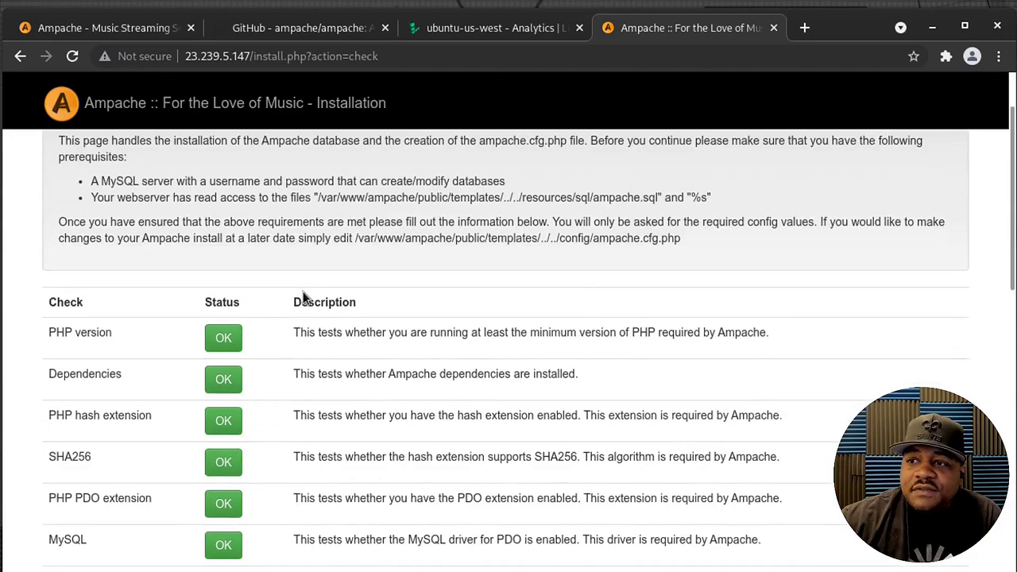
{"action": "scroll", "coordinate": [303, 296], "scroll_direction": "down", "scroll_amount": 3}
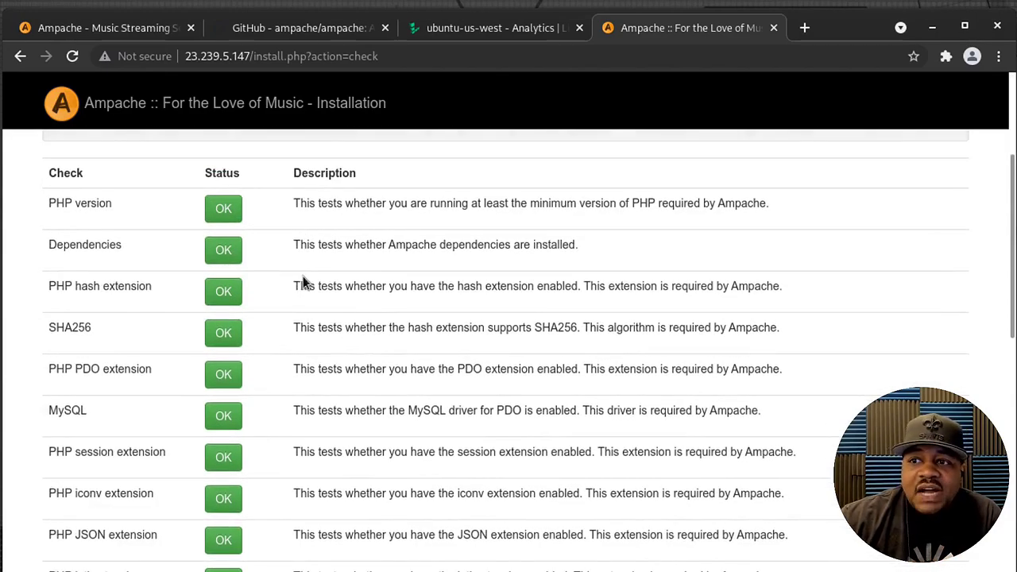
{"action": "scroll", "coordinate": [303, 281], "scroll_direction": "down", "scroll_amount": 14}
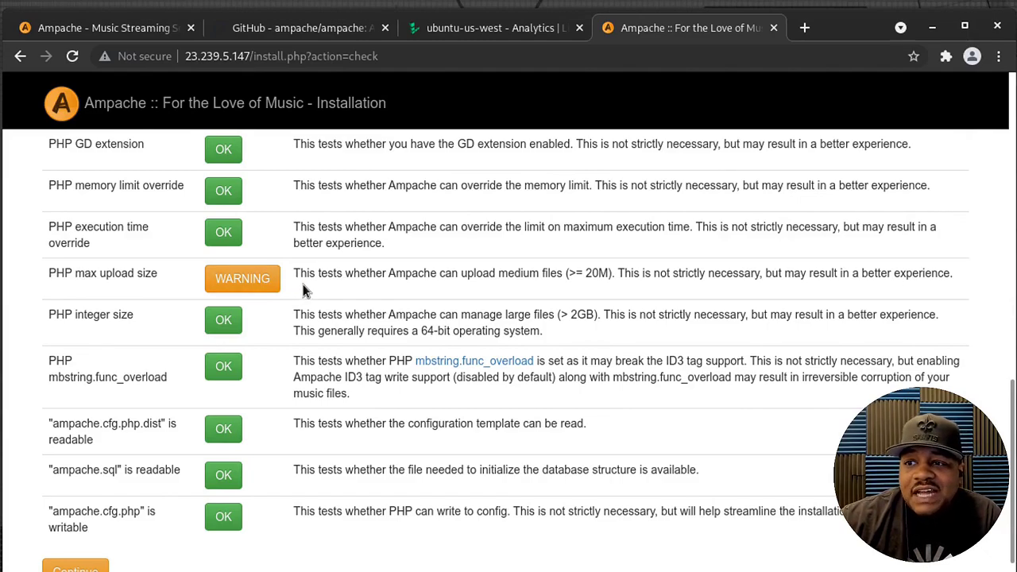
{"action": "scroll", "coordinate": [340, 278], "scroll_direction": "down", "scroll_amount": 1}
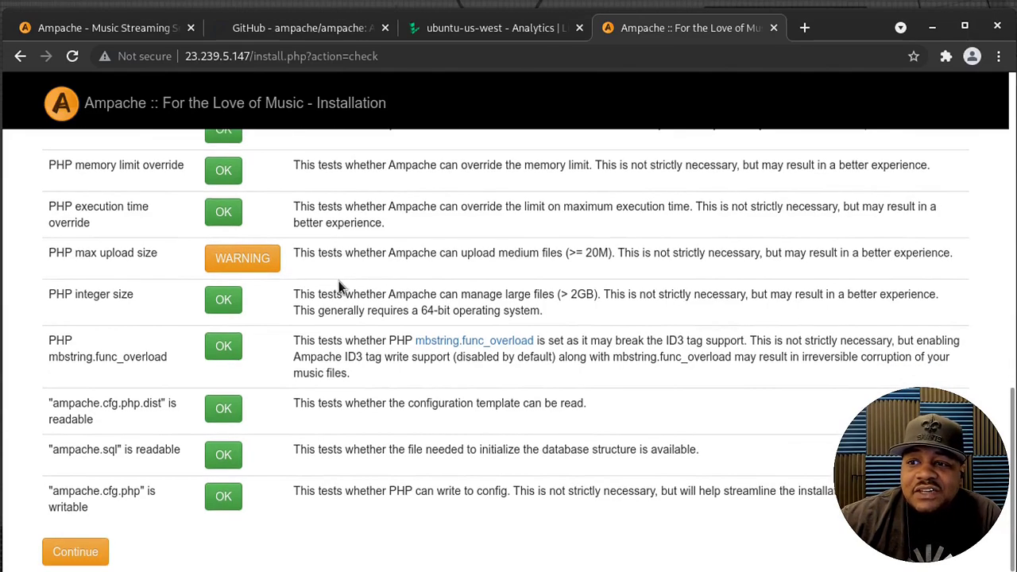
{"action": "left_click", "coordinate": [74, 551]}
{"action": "scroll", "coordinate": [488, 292], "scroll_direction": "down", "scroll_amount": 4}
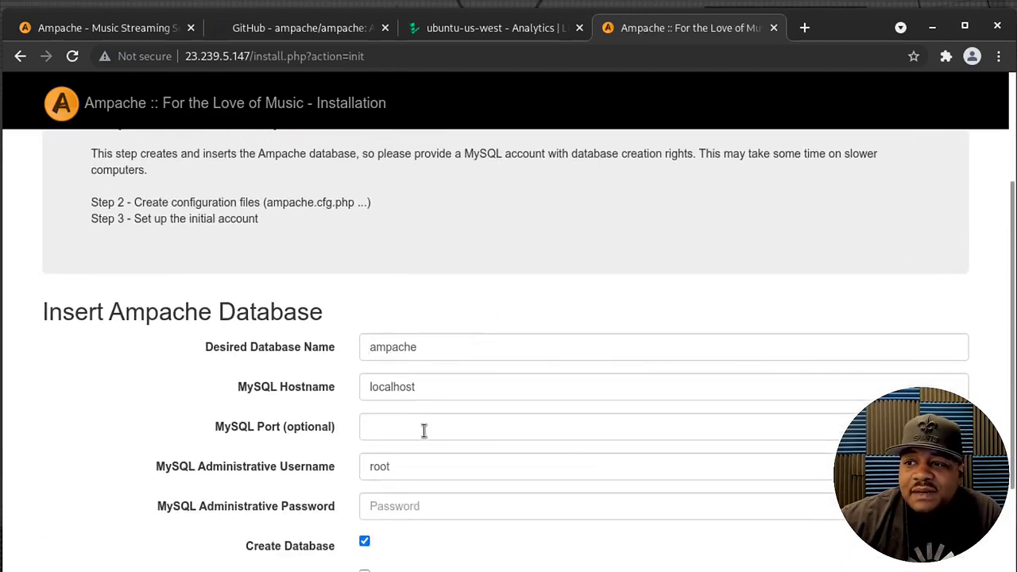
Replace the MySQL administrative username root with amp.
{"action": "left_click", "coordinate": [407, 469]}
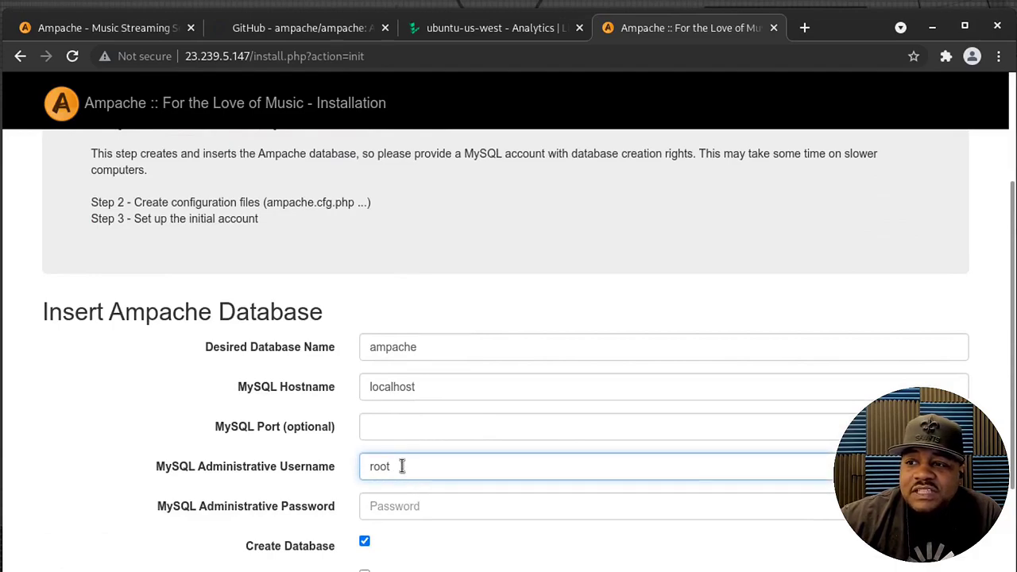
{"action": "left_click_drag", "start_coordinate": [465, 466], "coordinate": [317, 468]}
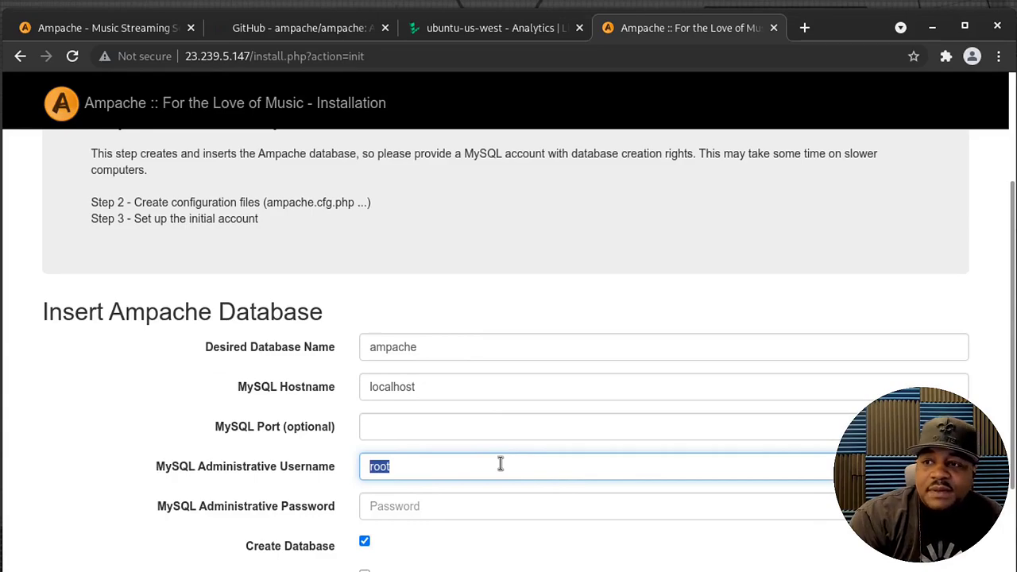
{"action": "type", "text": "amp"}
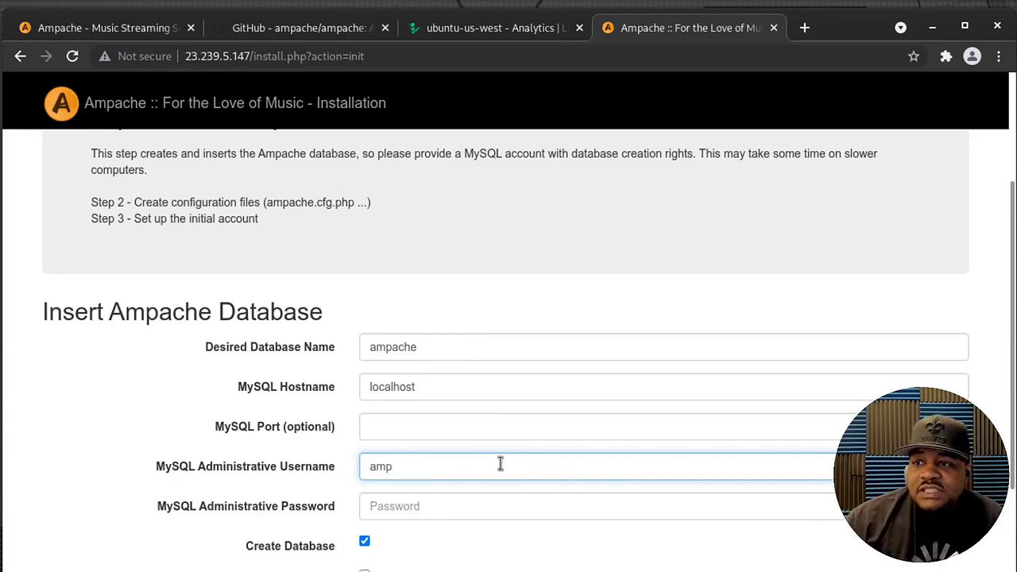
{"action": "key", "text": "Tab"}
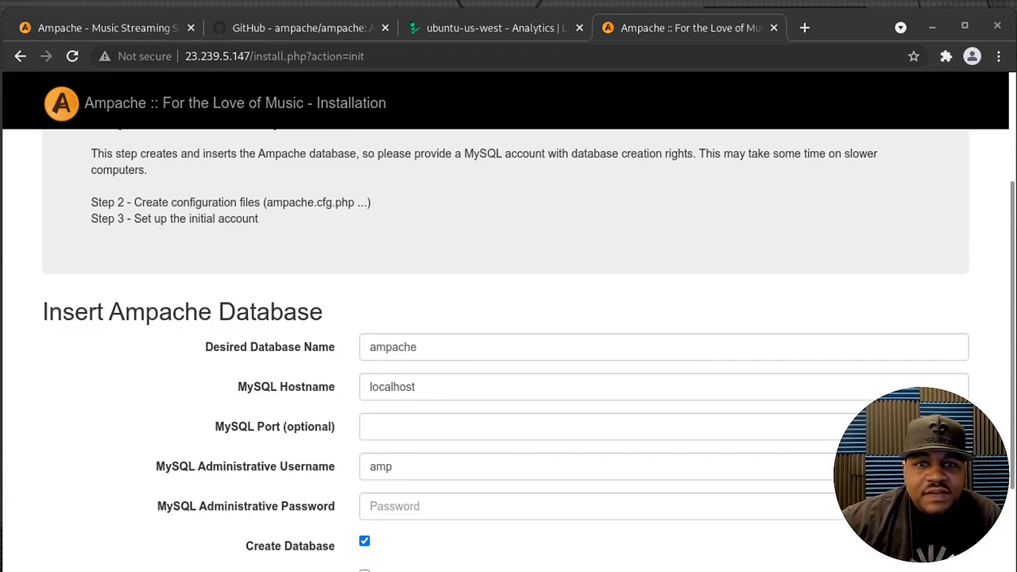
Paste the MySQL administrative password, uncheck Create Database, and insert the database.
{"action": "left_click", "coordinate": [422, 432]}
{"action": "left_click", "coordinate": [422, 502]}
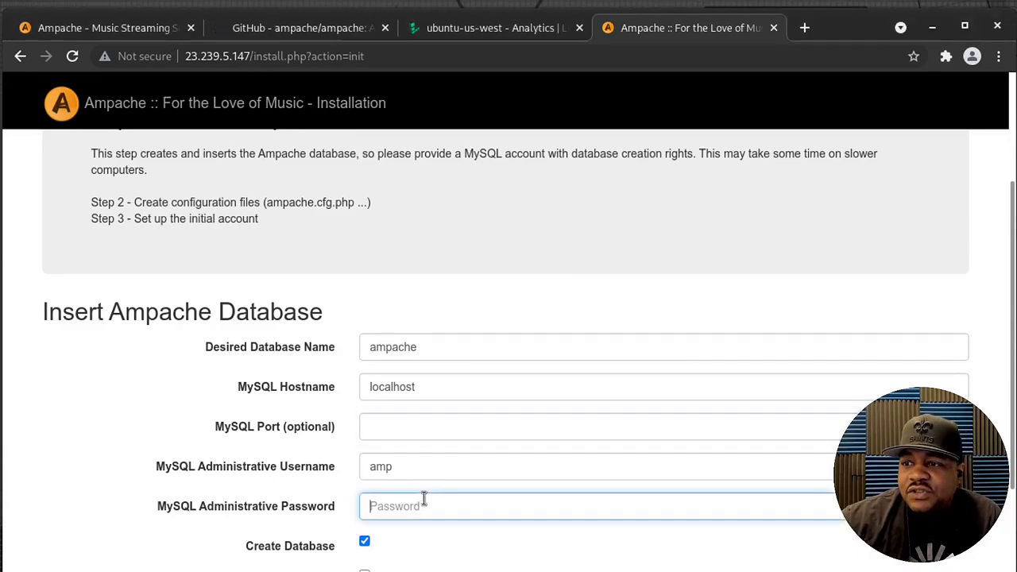
{"action": "key", "text": "ctrl+v"}
{"action": "scroll", "coordinate": [298, 501], "scroll_direction": "down", "scroll_amount": 3}
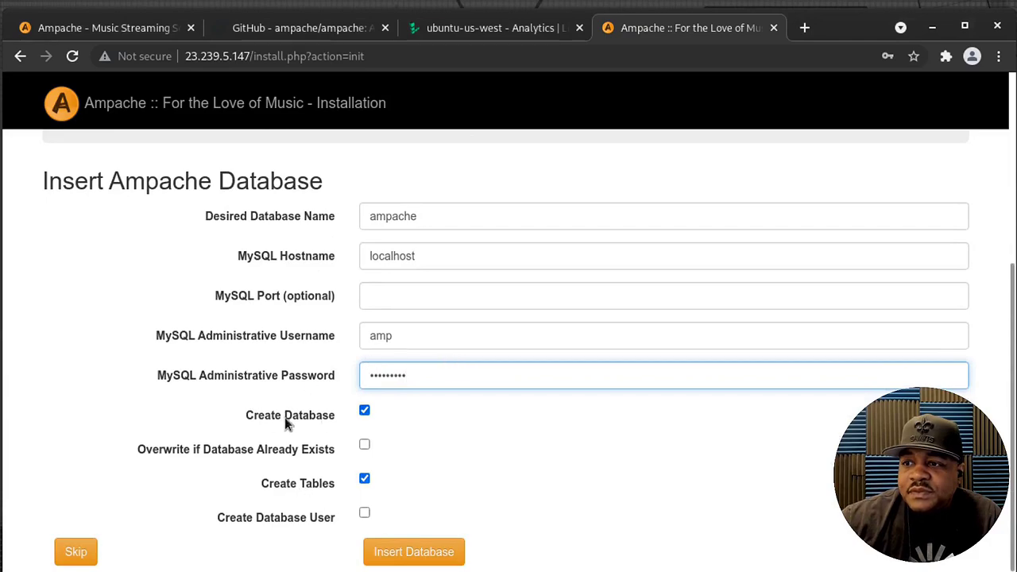
{"action": "left_click", "coordinate": [364, 411]}
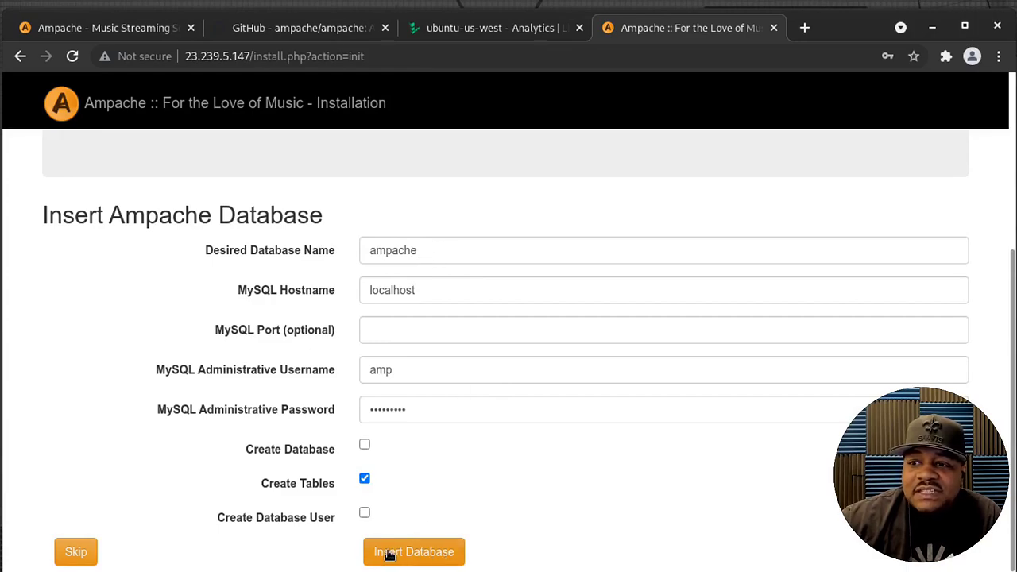
{"action": "left_click", "coordinate": [418, 558]}
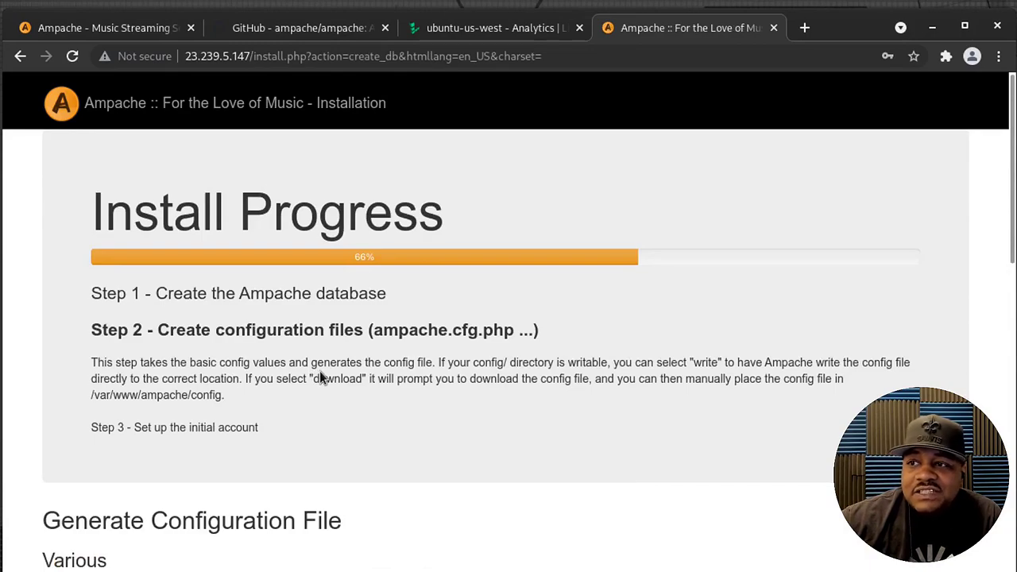
{"action": "scroll", "coordinate": [351, 375], "scroll_direction": "down", "scroll_amount": 3}
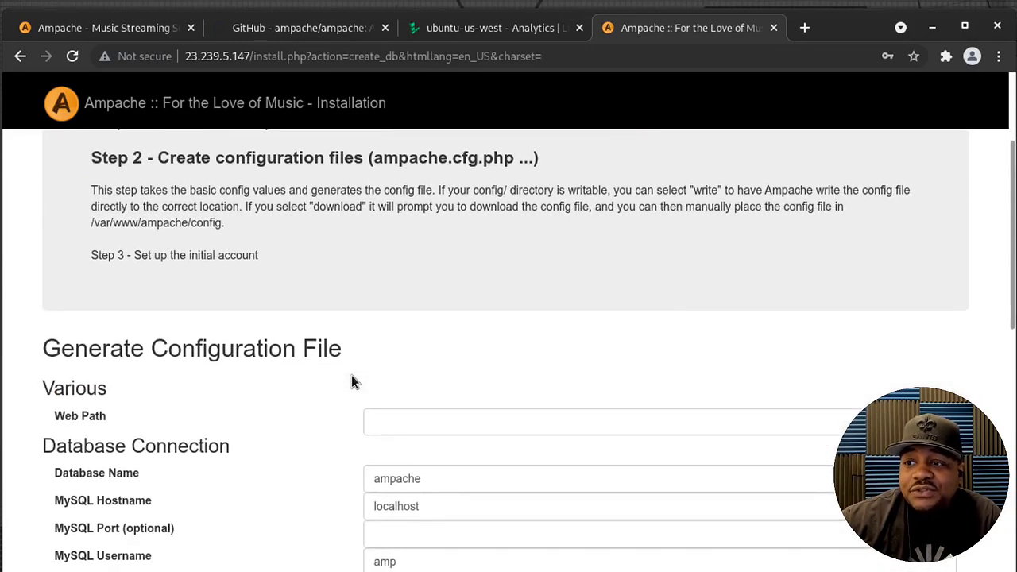
{"action": "scroll", "coordinate": [351, 375], "scroll_direction": "down", "scroll_amount": 2}
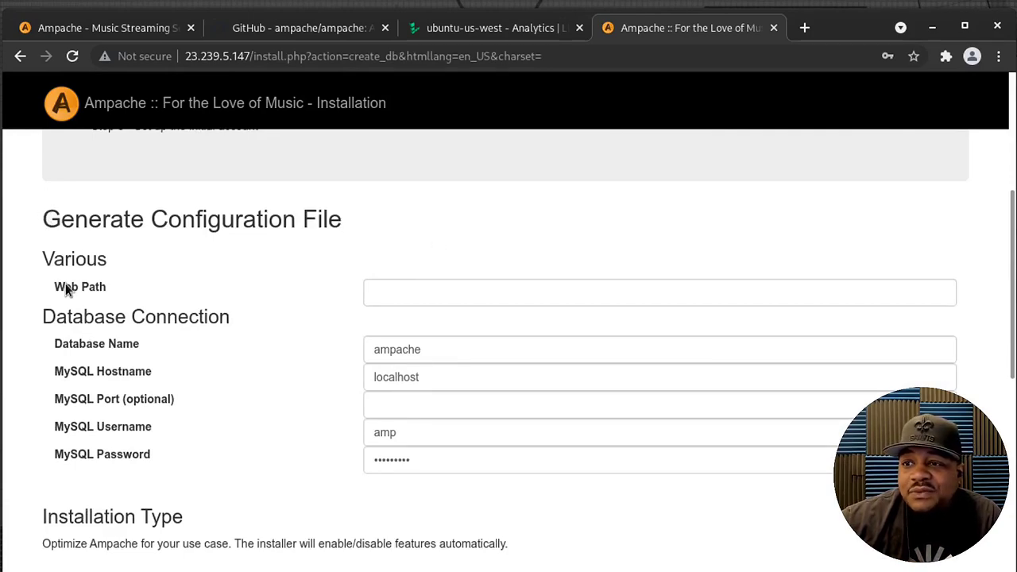
{"action": "scroll", "coordinate": [167, 370], "scroll_direction": "down", "scroll_amount": 2}
{"action": "scroll", "coordinate": [357, 326], "scroll_direction": "up", "scroll_amount": 2}
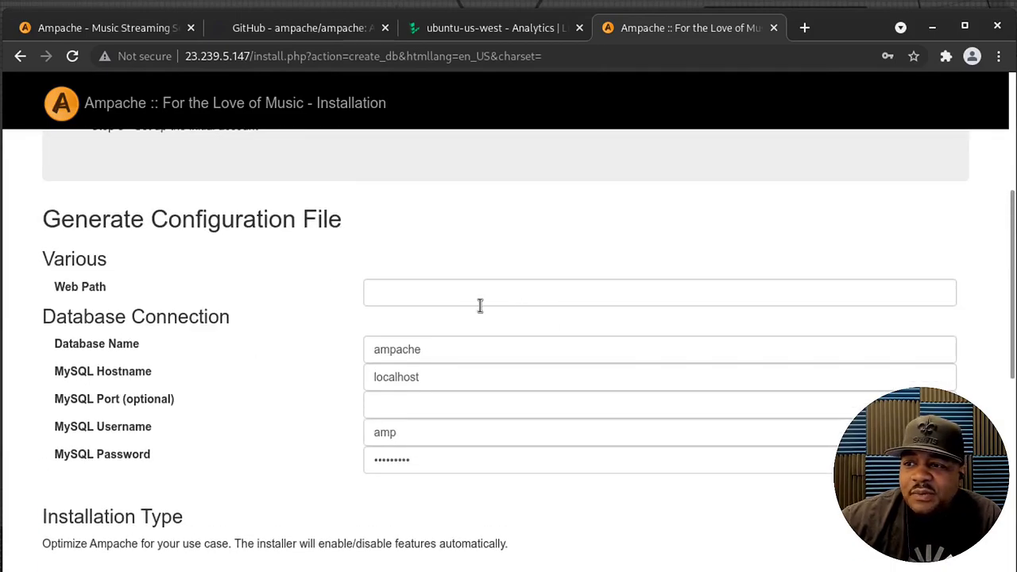
{"action": "scroll", "coordinate": [278, 368], "scroll_direction": "down", "scroll_amount": 4}
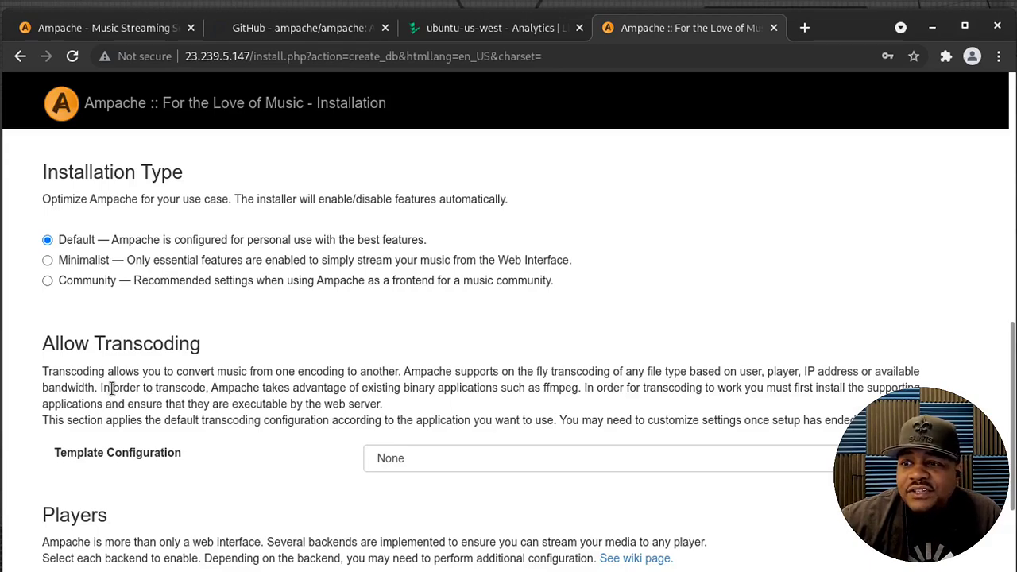
Choose the ffmpeg transcoding template and submit Create Config.
{"action": "left_click", "coordinate": [824, 460]}
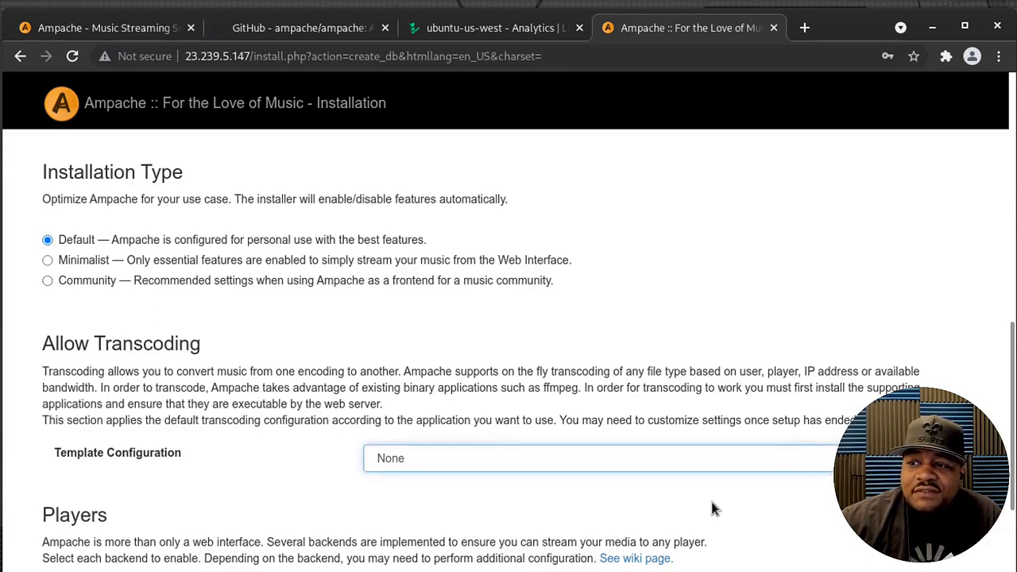
{"action": "left_click", "coordinate": [457, 499]}
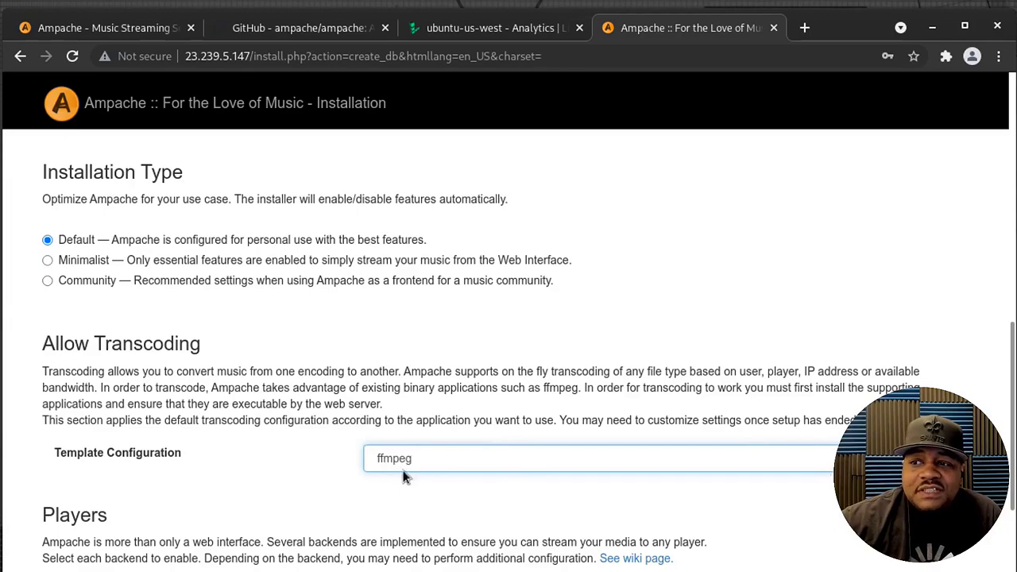
{"action": "scroll", "coordinate": [322, 427], "scroll_direction": "down", "scroll_amount": 3}
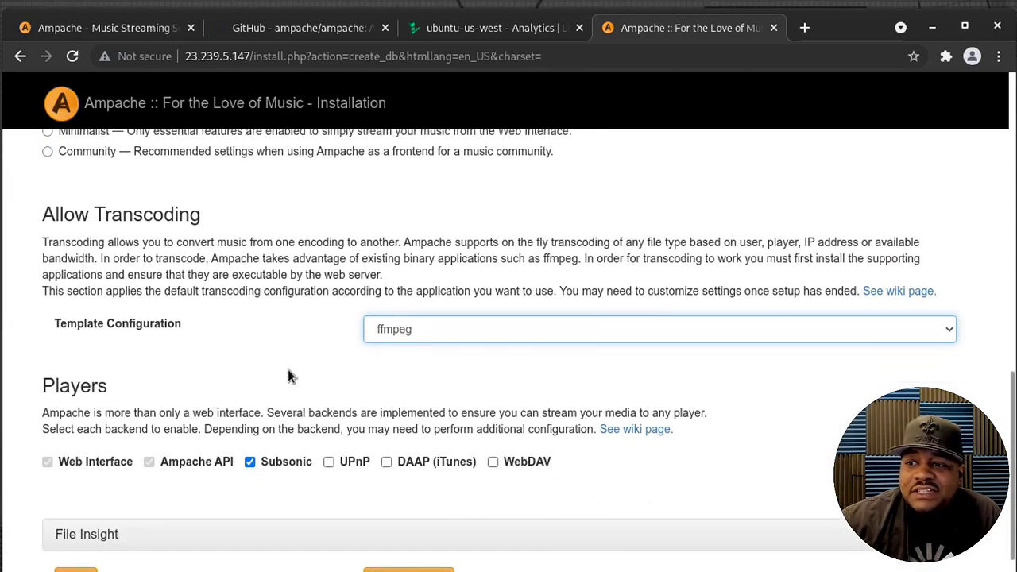
{"action": "scroll", "coordinate": [288, 377], "scroll_direction": "down", "scroll_amount": 1}
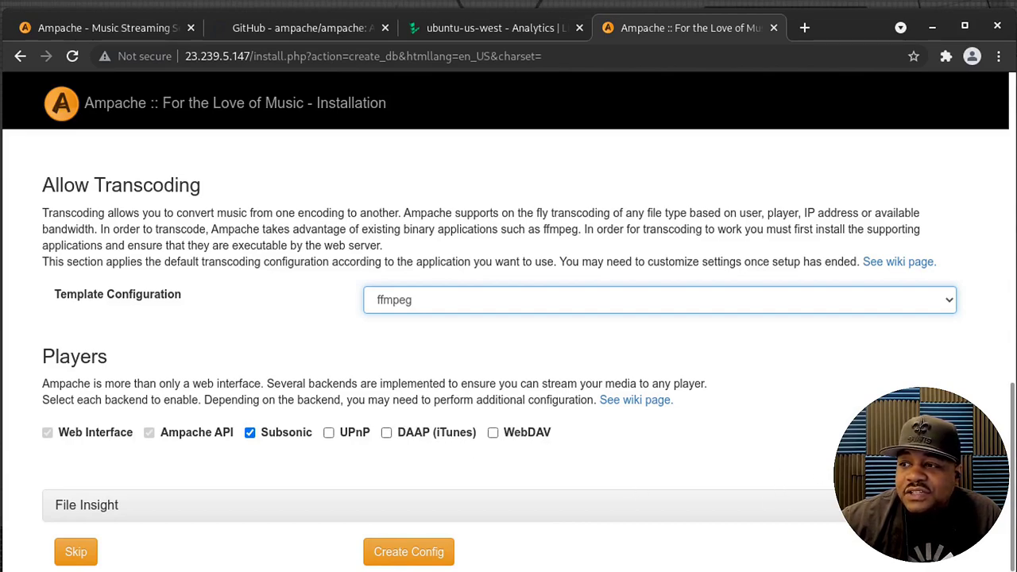
{"action": "left_click", "coordinate": [1012, 476]}
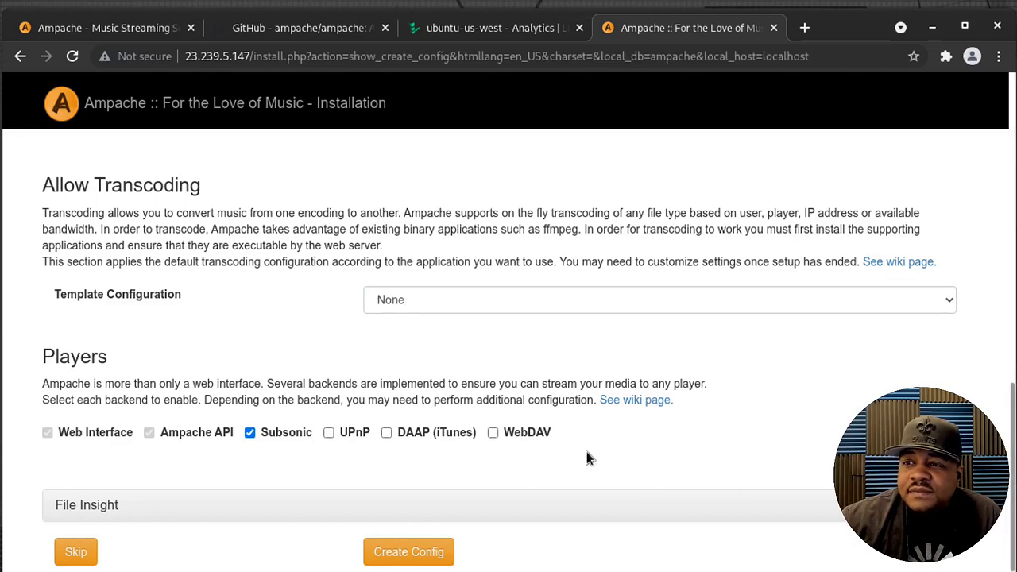
{"action": "left_click", "coordinate": [399, 557]}
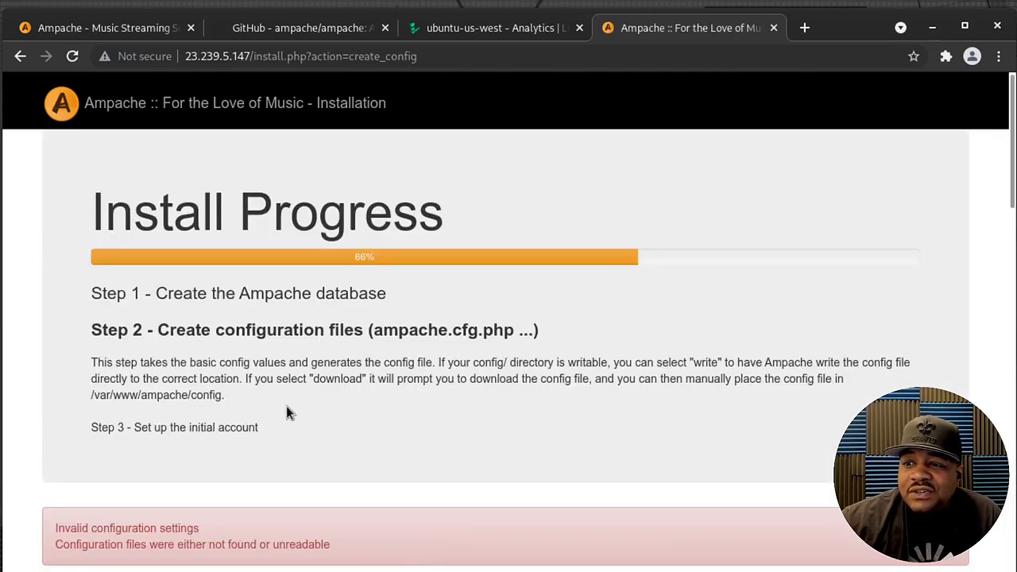
Re-enter the MySQL username amp and paste the MySQL password.
{"action": "scroll", "coordinate": [348, 409], "scroll_direction": "down", "scroll_amount": 3}
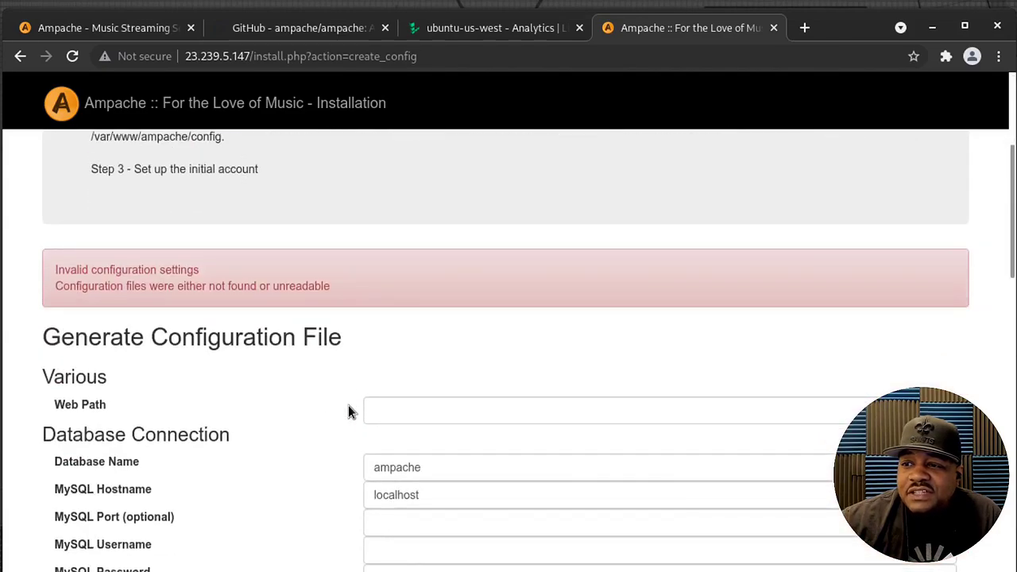
{"action": "scroll", "coordinate": [348, 407], "scroll_direction": "down", "scroll_amount": 1}
{"action": "left_click", "coordinate": [421, 467]}
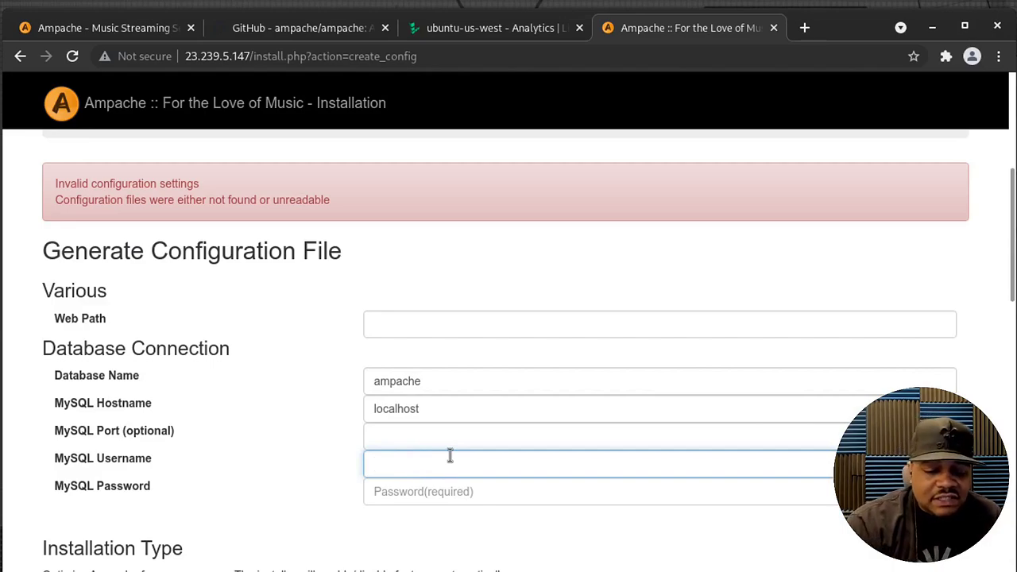
{"action": "type", "text": "amp"}
{"action": "key", "text": "Tab"}
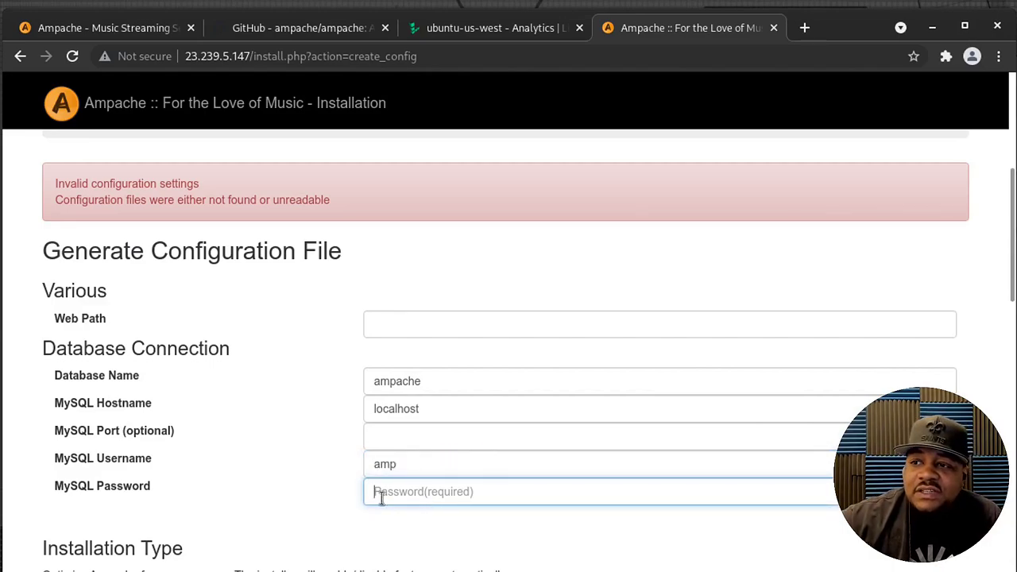
{"action": "key", "text": "ctrl+v"}
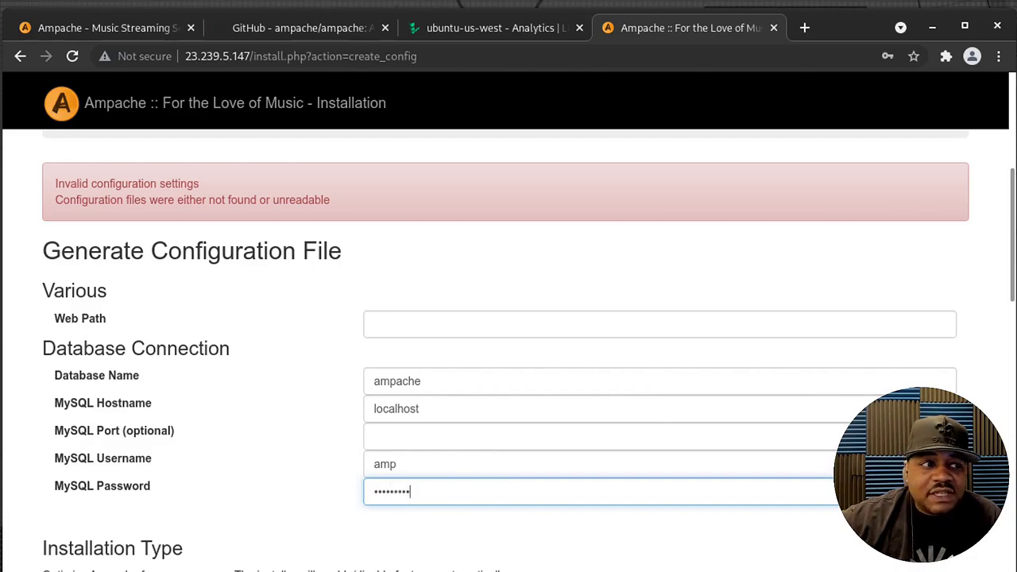
{"action": "key", "text": "alt+Tab"}
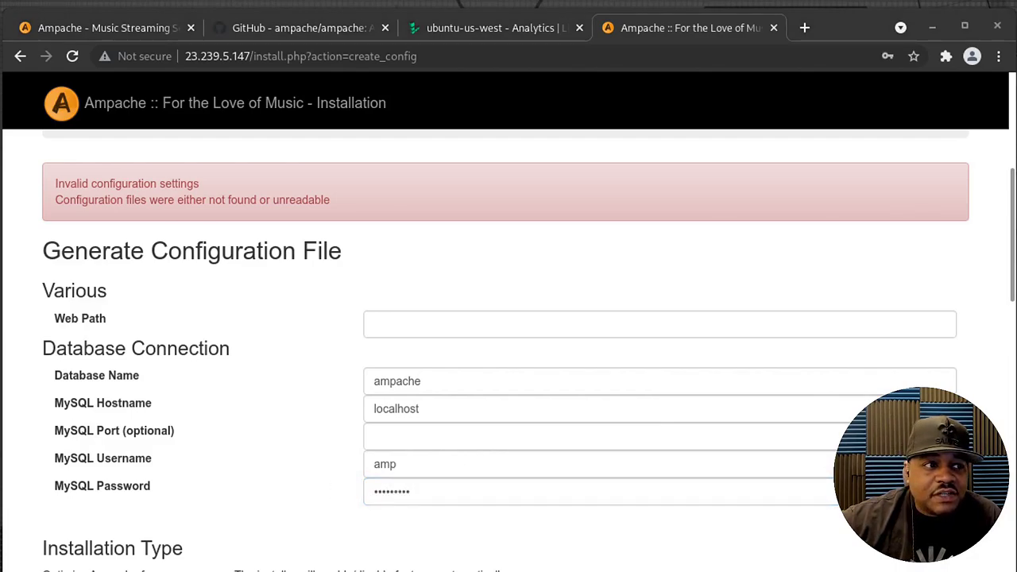
{"action": "left_click", "coordinate": [422, 492]}
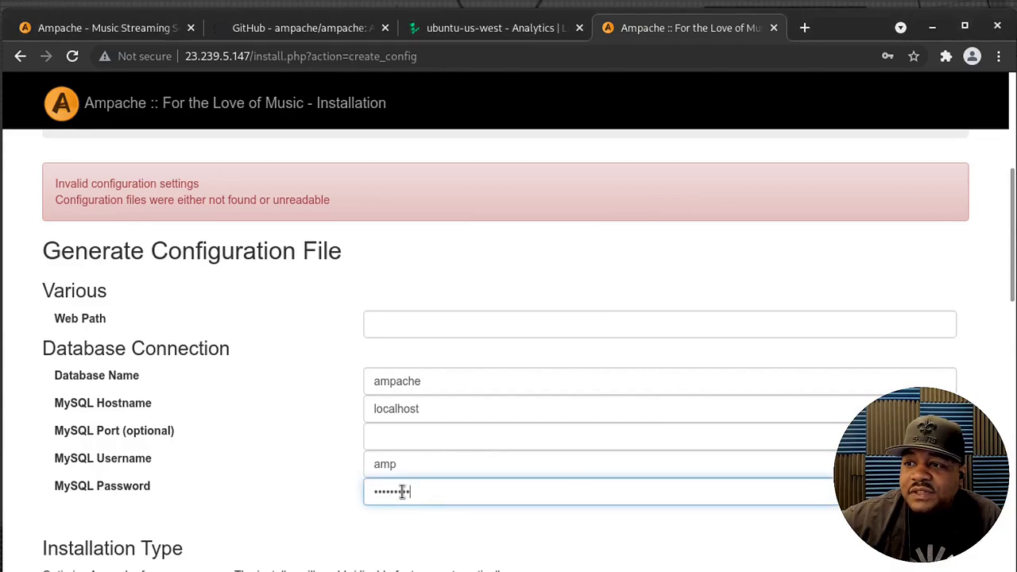
Reselect the ffmpeg transcoding template and generate the configuration file.
{"action": "scroll", "coordinate": [425, 491], "scroll_direction": "down", "scroll_amount": 5}
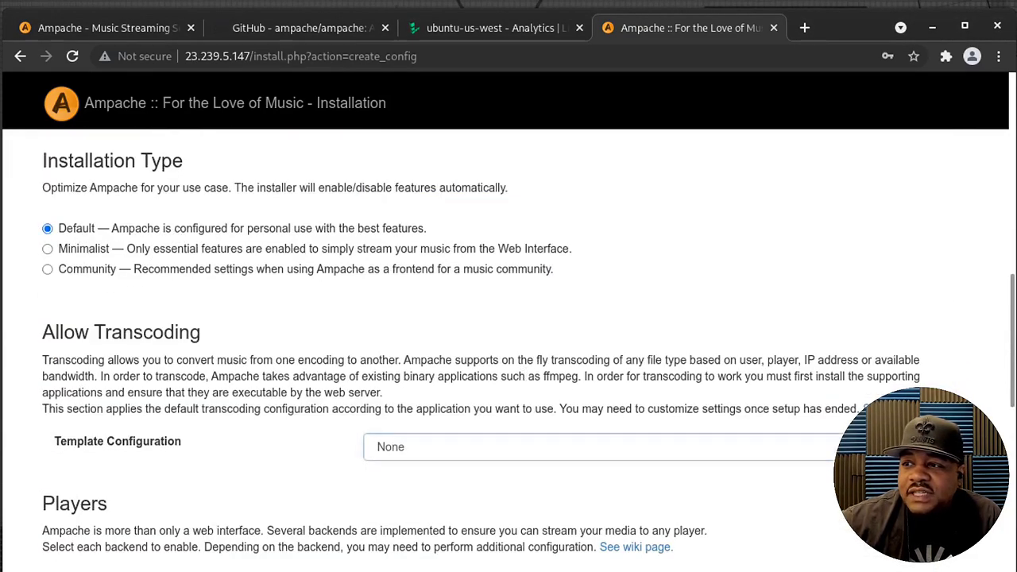
{"action": "key", "text": "Down"}
{"action": "scroll", "coordinate": [649, 489], "scroll_direction": "down", "scroll_amount": 10}
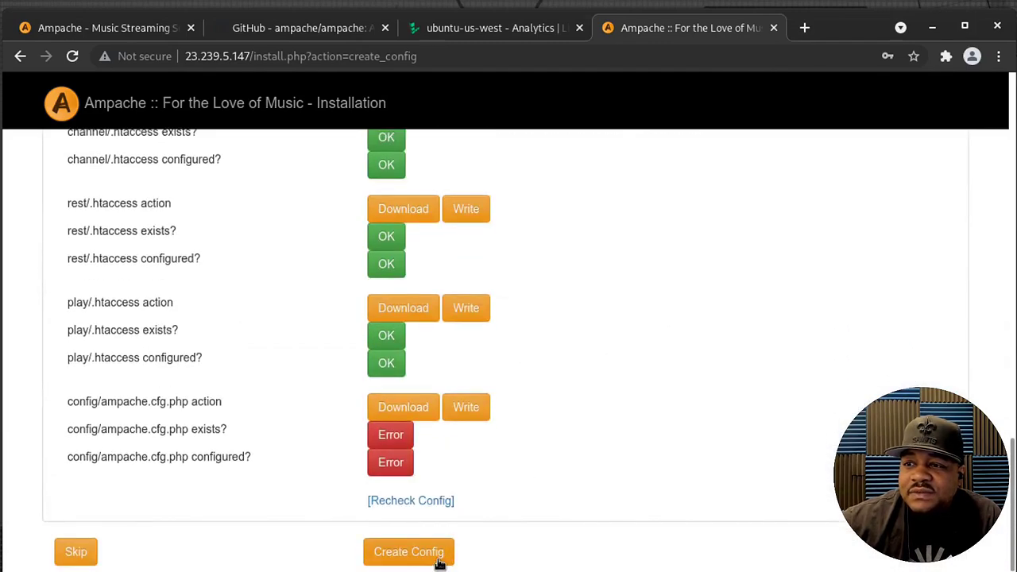
{"action": "left_click", "coordinate": [442, 557]}
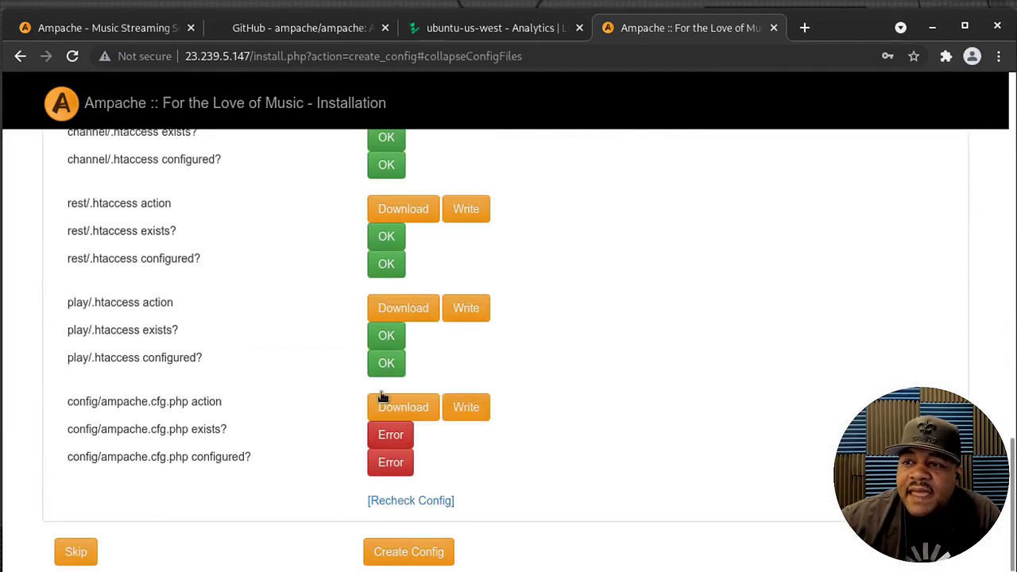
{"action": "left_click", "coordinate": [420, 552]}
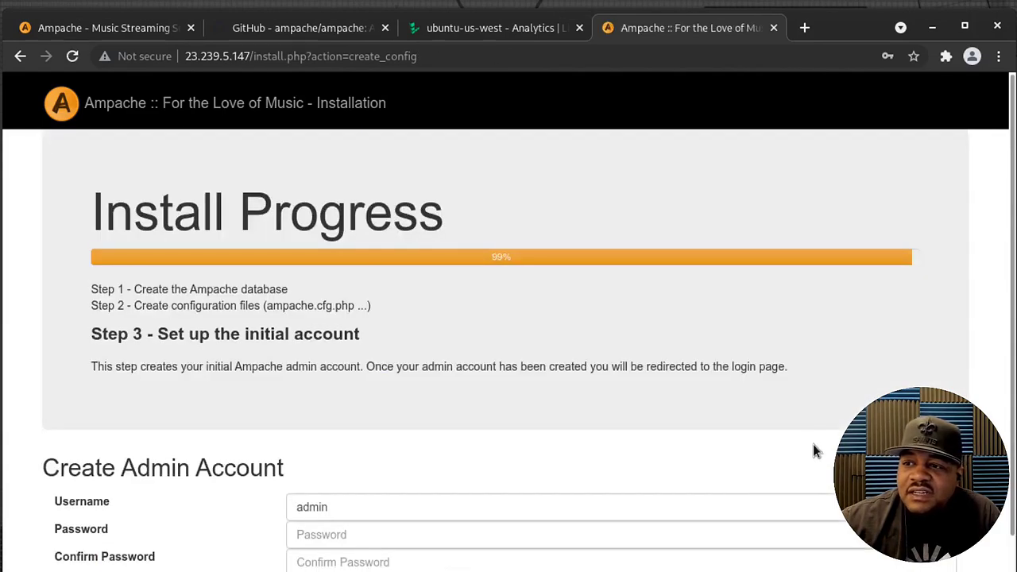
Enter and confirm the admin account password, then create the account.
{"action": "scroll", "coordinate": [361, 441], "scroll_direction": "down", "scroll_amount": 1}
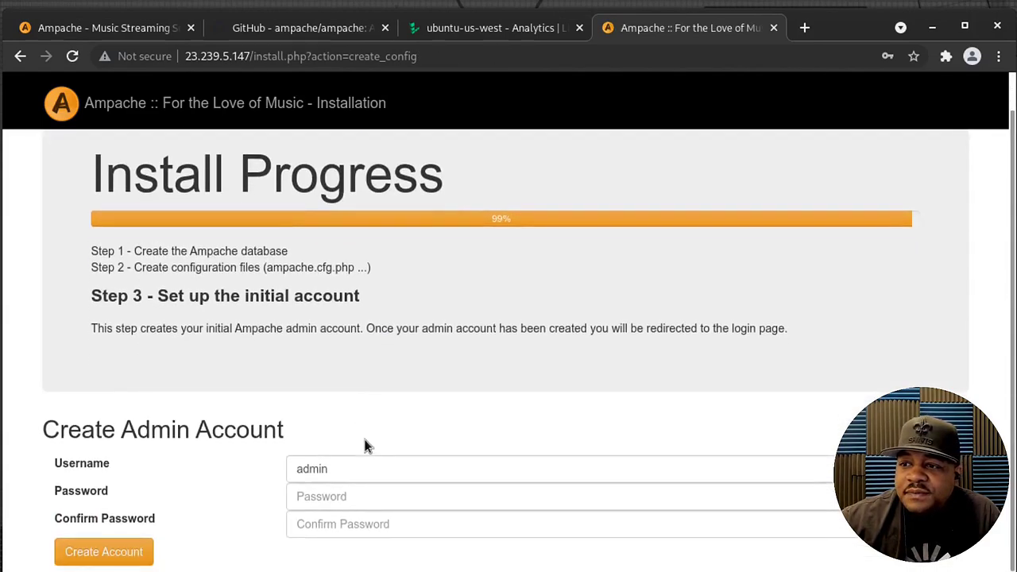
{"action": "left_click", "coordinate": [352, 496]}
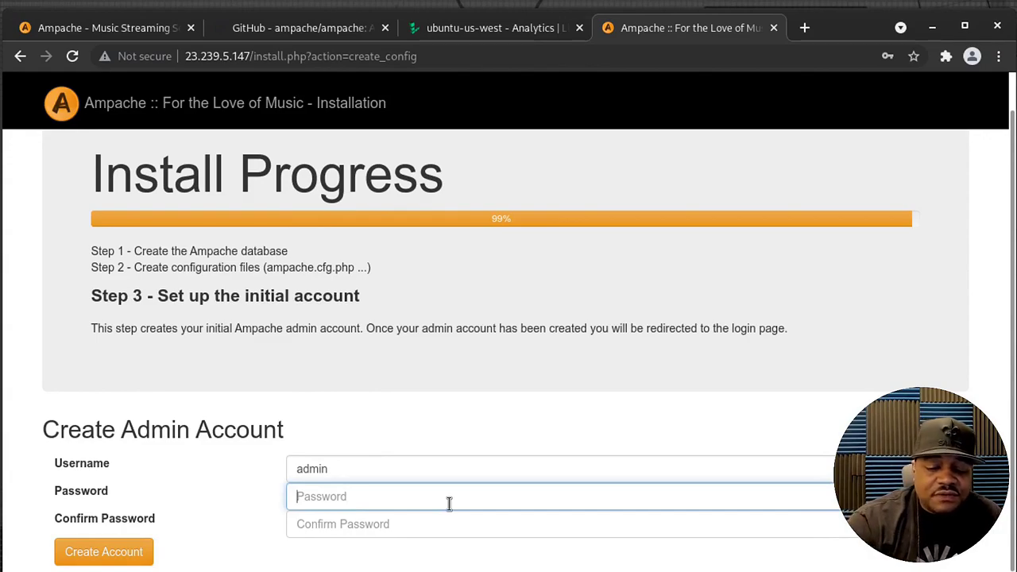
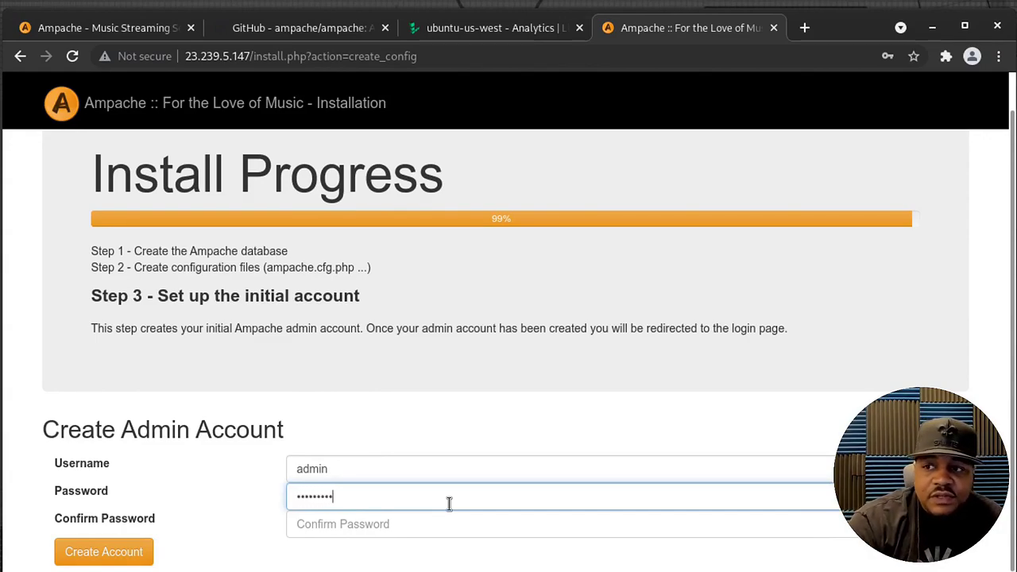
{"action": "key", "text": "Tab"}
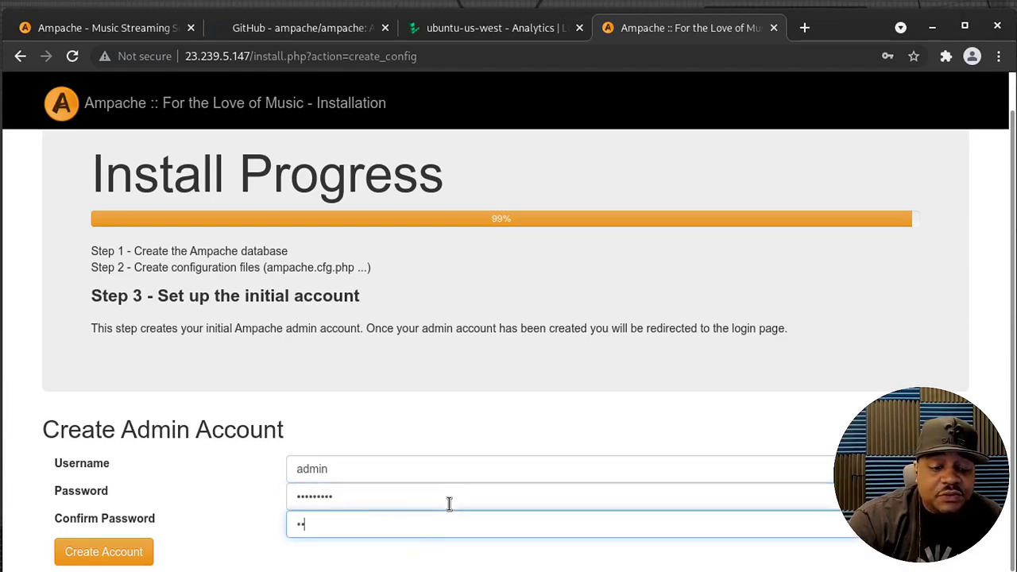
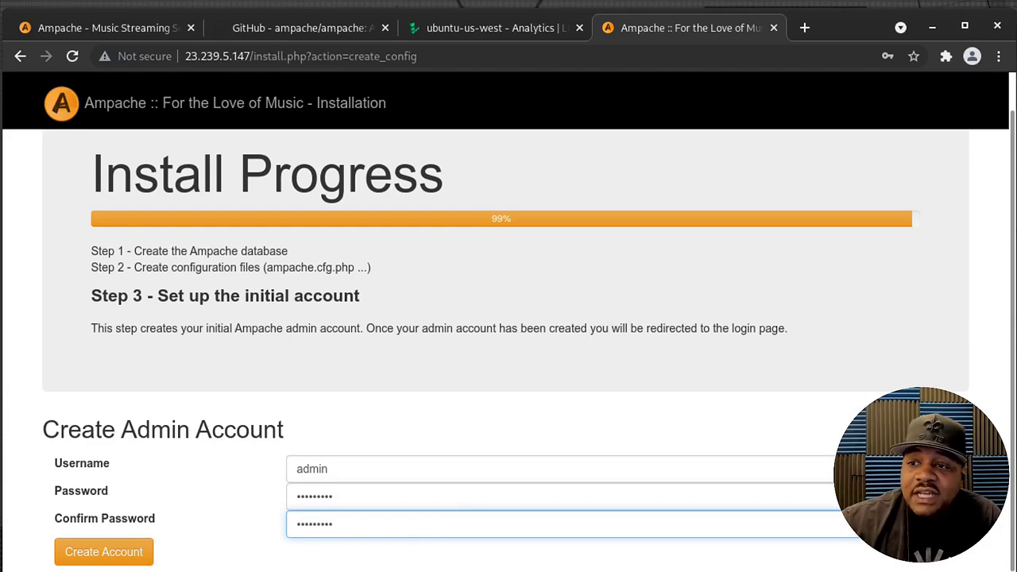
{"action": "left_click", "coordinate": [113, 551]}
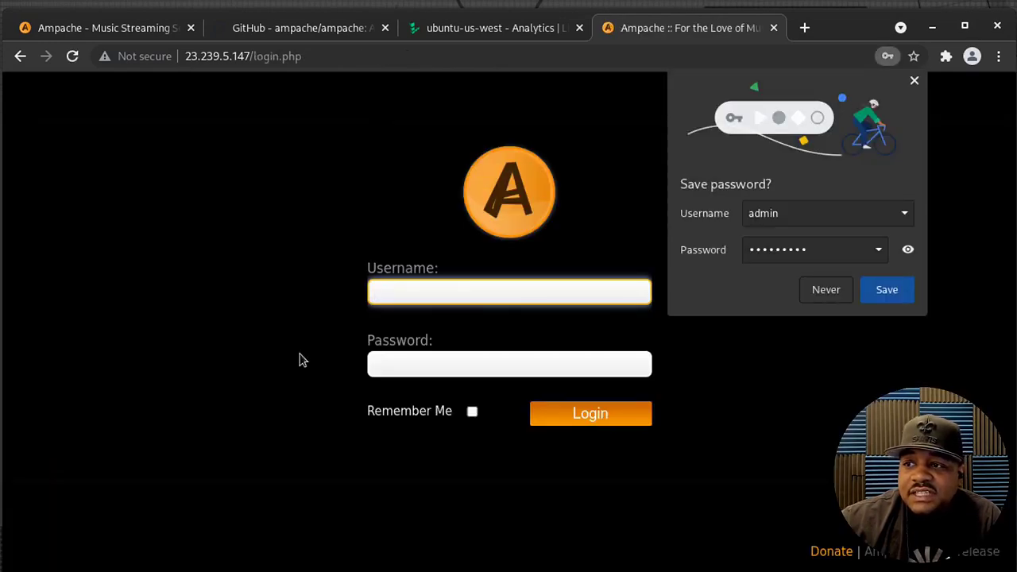
Log in to Ampache as admin, dismissing Chrome's save-password popup twice.
{"action": "left_click", "coordinate": [914, 80]}
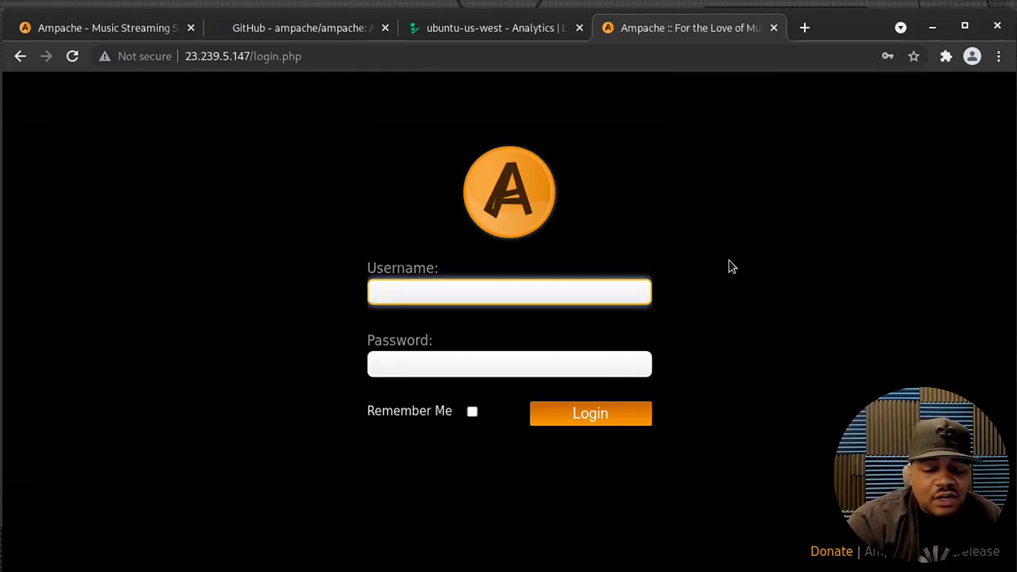
{"action": "type", "text": "admin"}
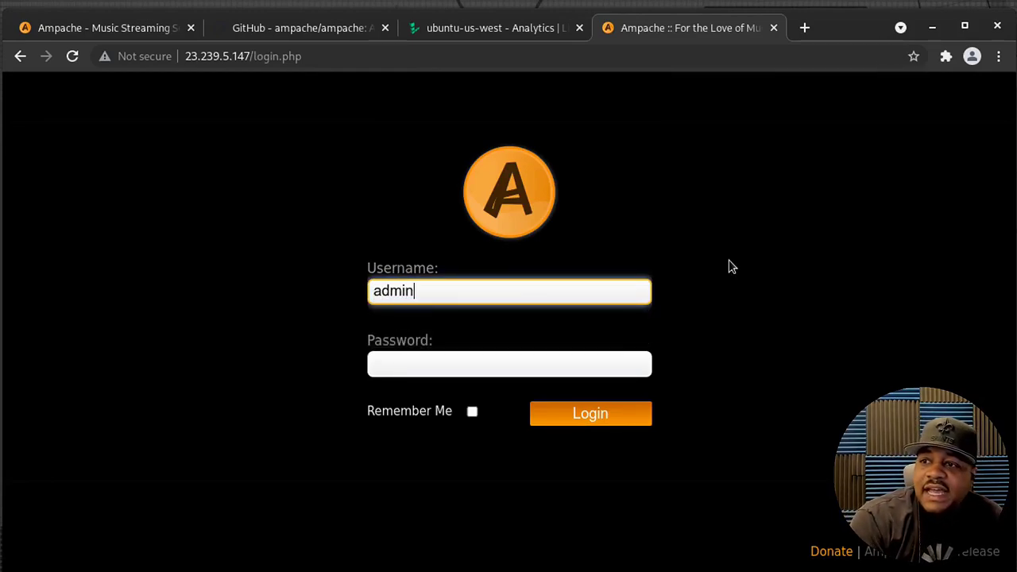
{"action": "key", "text": "Tab"}
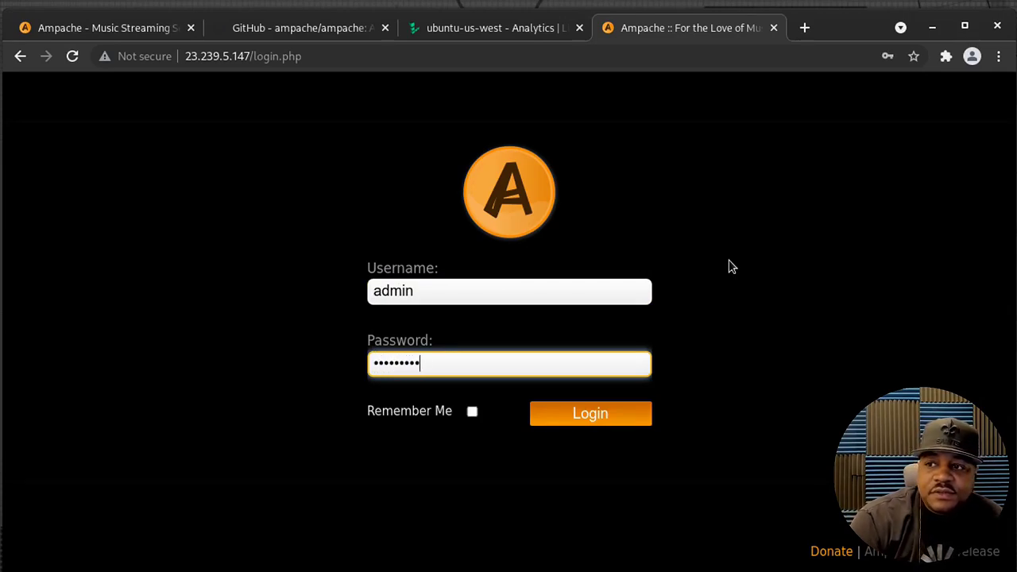
{"action": "key", "text": "Return"}
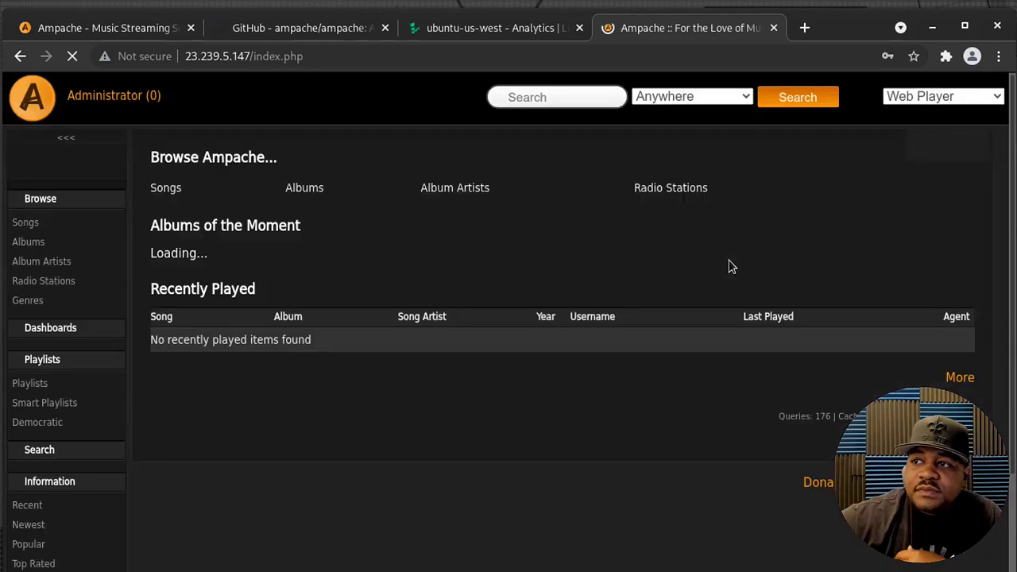
{"action": "left_click", "coordinate": [913, 80]}
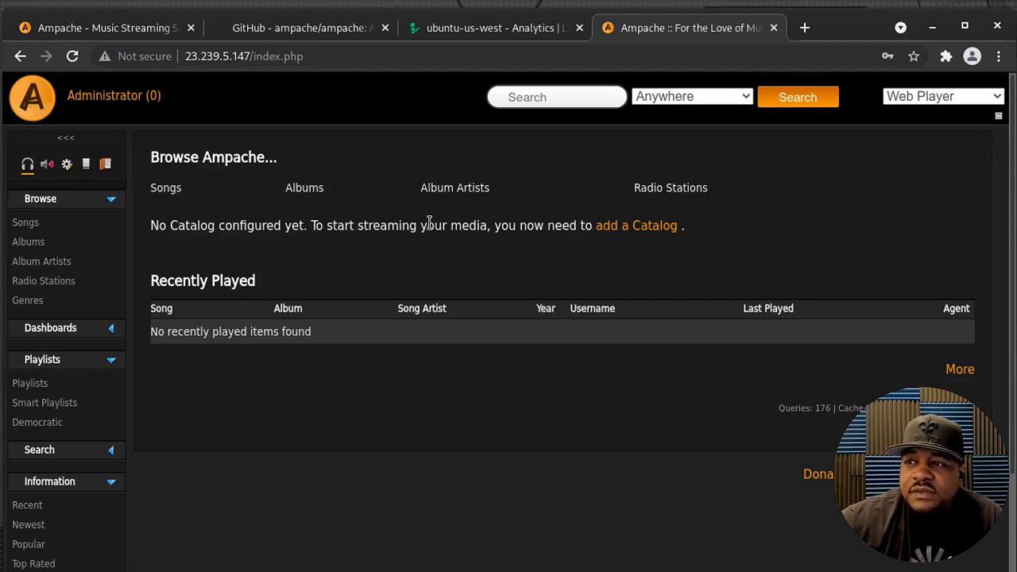
Open the ampache.org Demo page and open the Dogmazic demo in a background tab.
{"action": "left_click", "coordinate": [111, 31]}
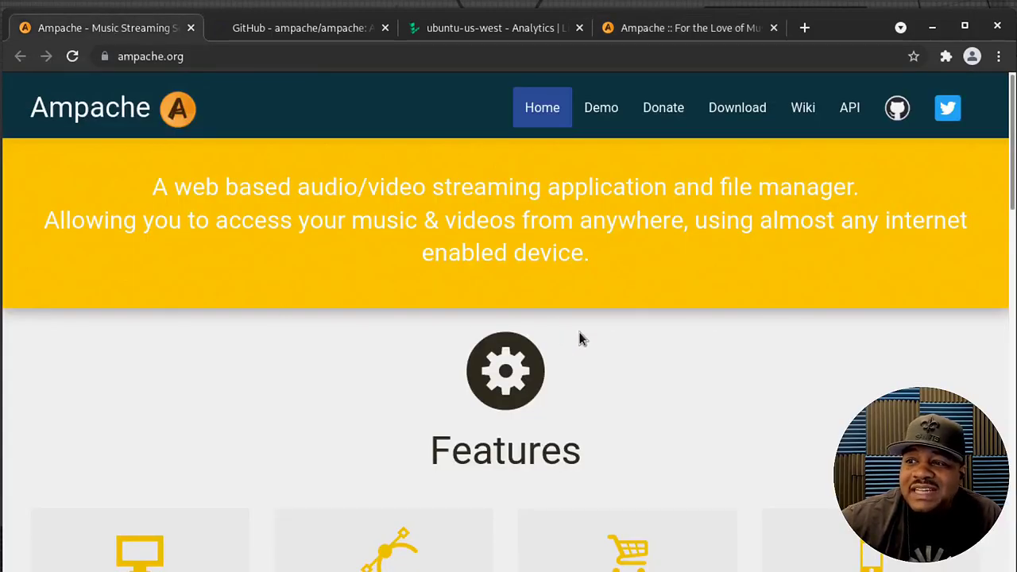
{"action": "scroll", "coordinate": [579, 333], "scroll_direction": "down", "scroll_amount": 10}
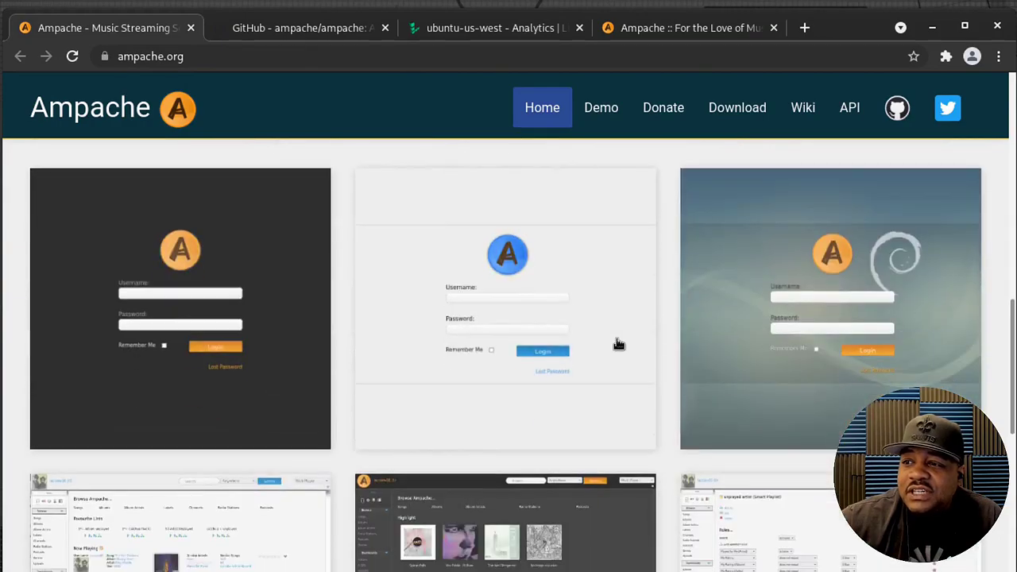
{"action": "scroll", "coordinate": [390, 311], "scroll_direction": "up", "scroll_amount": 2}
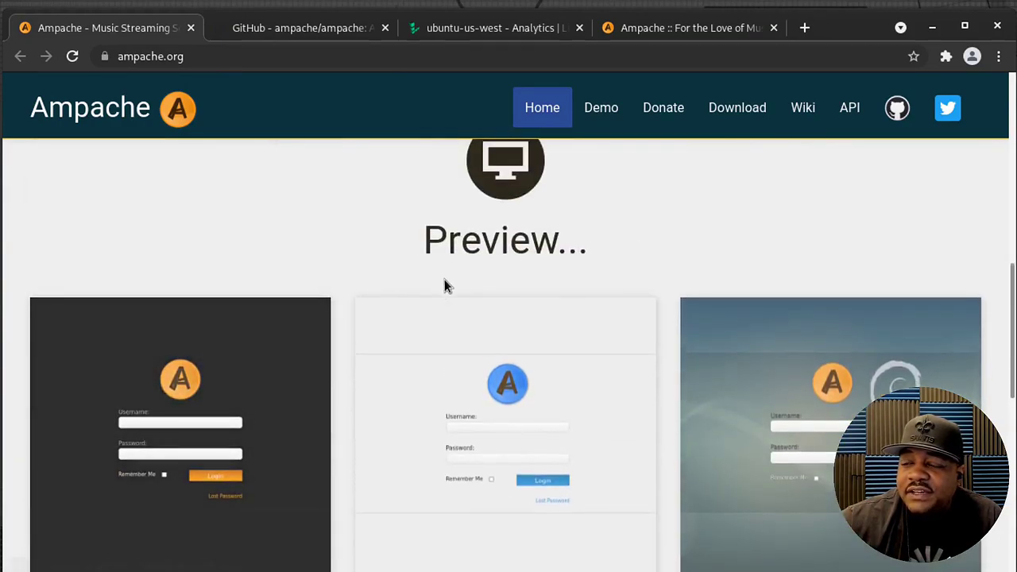
{"action": "scroll", "coordinate": [444, 286], "scroll_direction": "down", "scroll_amount": 4}
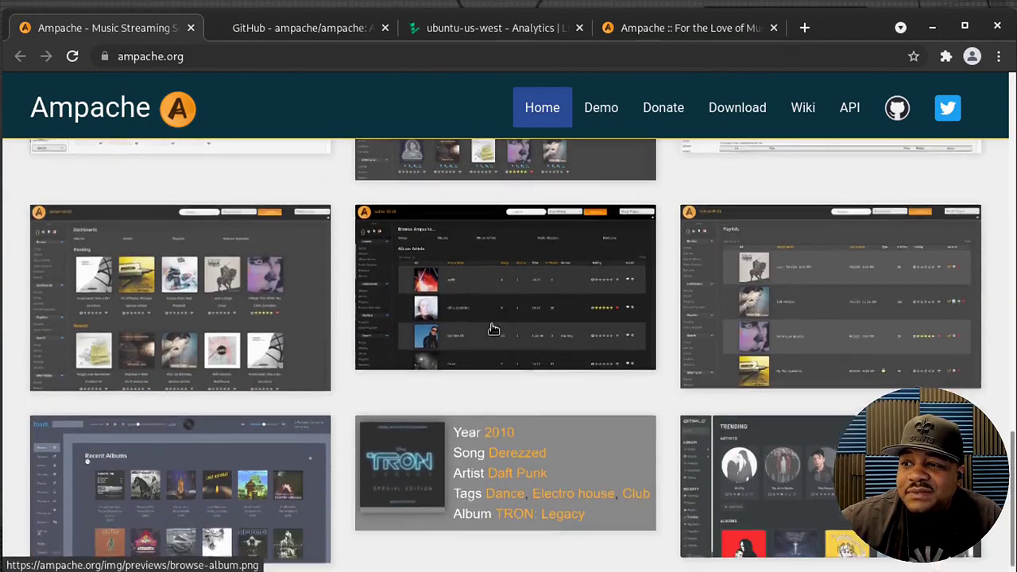
{"action": "scroll", "coordinate": [494, 329], "scroll_direction": "down", "scroll_amount": 1}
{"action": "scroll", "coordinate": [588, 286], "scroll_direction": "up", "scroll_amount": 12}
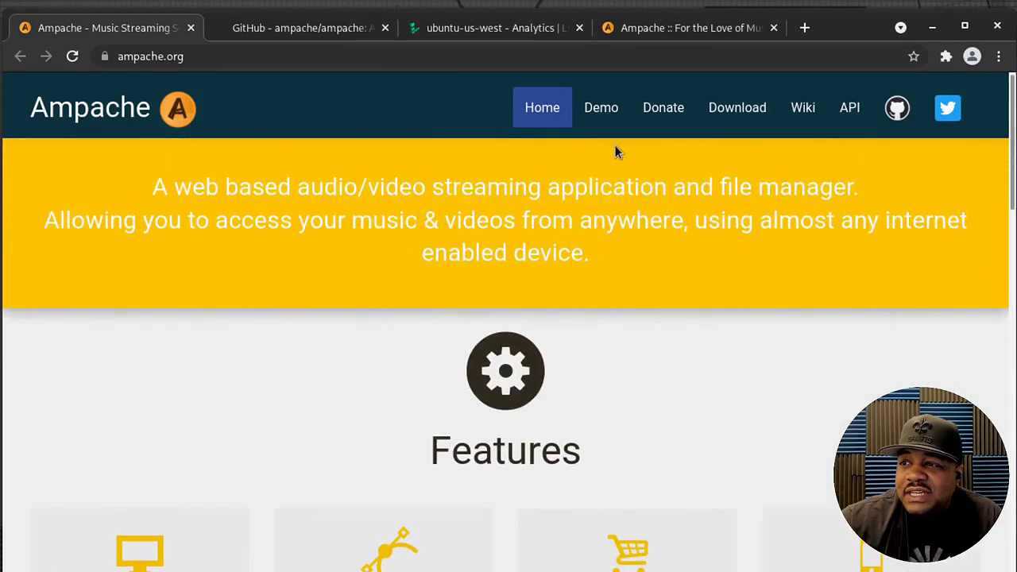
{"action": "left_click", "coordinate": [599, 110]}
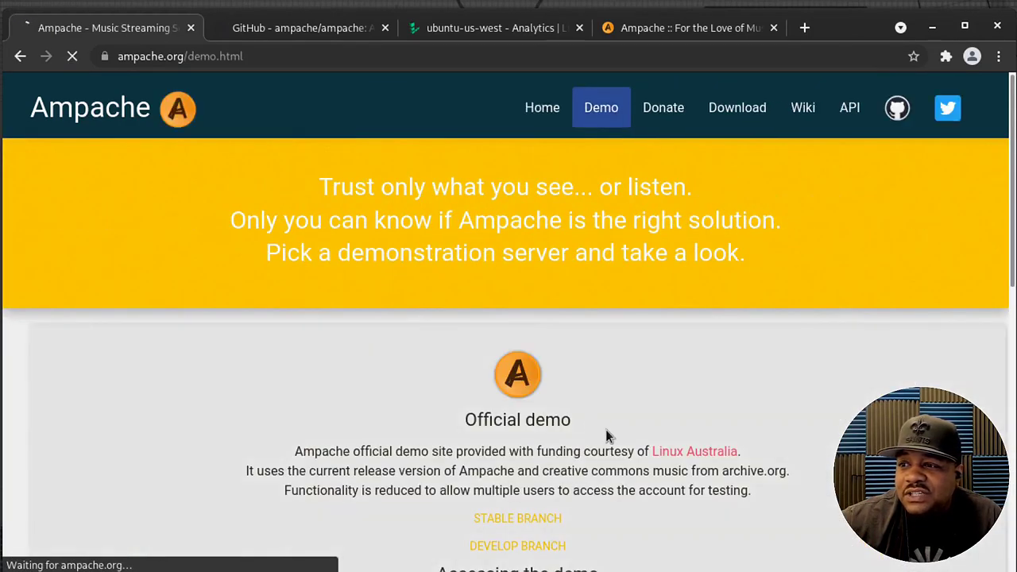
{"action": "scroll", "coordinate": [548, 406], "scroll_direction": "down", "scroll_amount": 8}
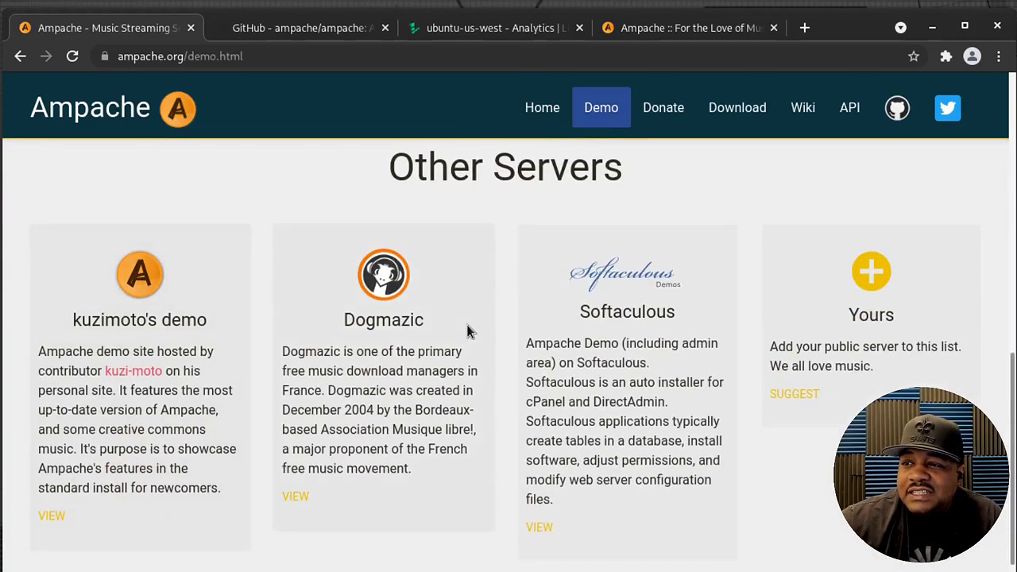
{"action": "middle_click", "coordinate": [294, 497]}
Switch to the Dogmazic tab and translate the site into English.
{"action": "left_click", "coordinate": [257, 28]}
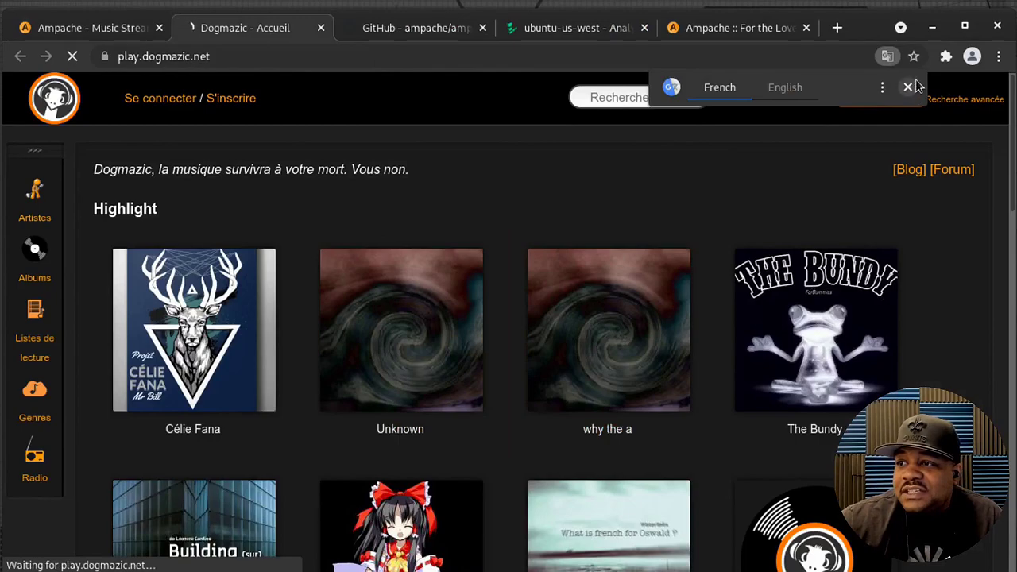
{"action": "left_click", "coordinate": [787, 89]}
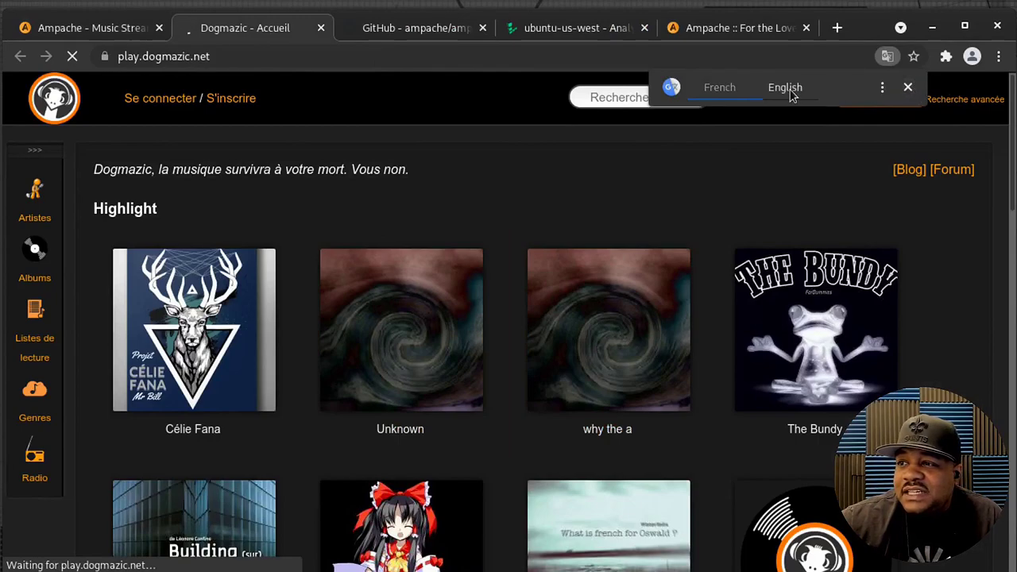
{"action": "left_click", "coordinate": [909, 87]}
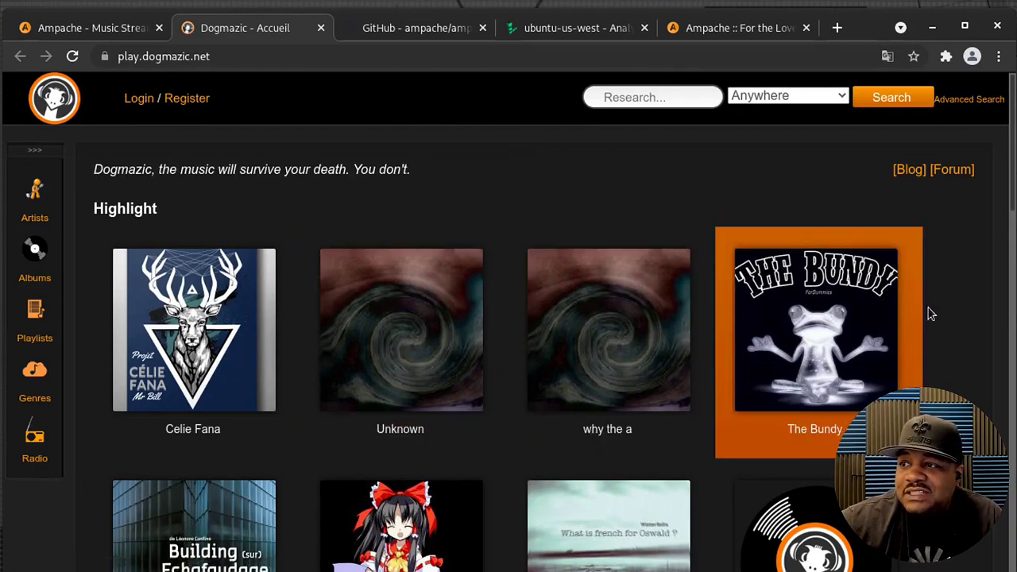
Open the Hysteresis (2012) album page and browse its track list.
{"action": "scroll", "coordinate": [965, 325], "scroll_direction": "down", "scroll_amount": 3}
{"action": "scroll", "coordinate": [967, 326], "scroll_direction": "down", "scroll_amount": 8}
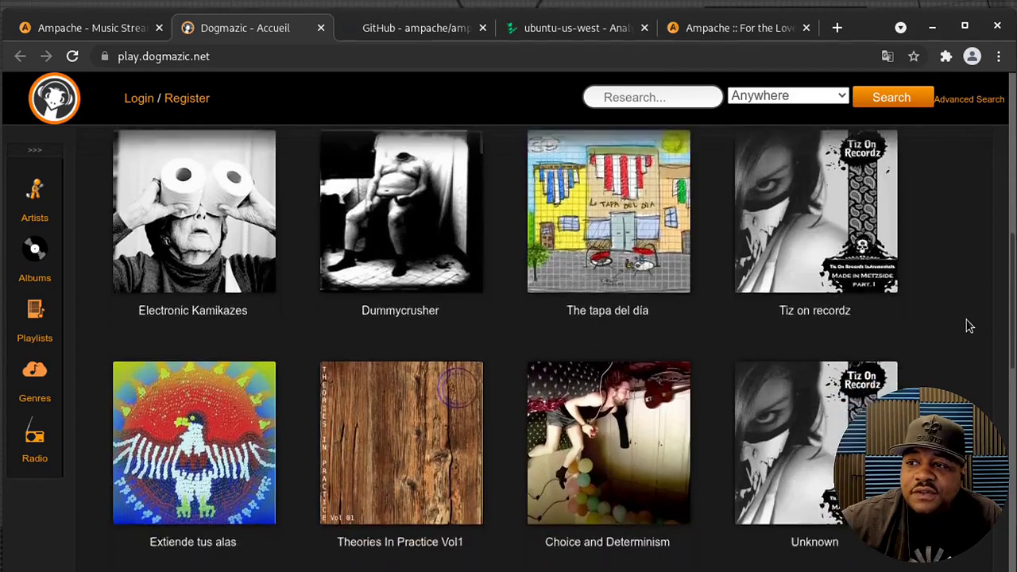
{"action": "scroll", "coordinate": [970, 324], "scroll_direction": "down", "scroll_amount": 5}
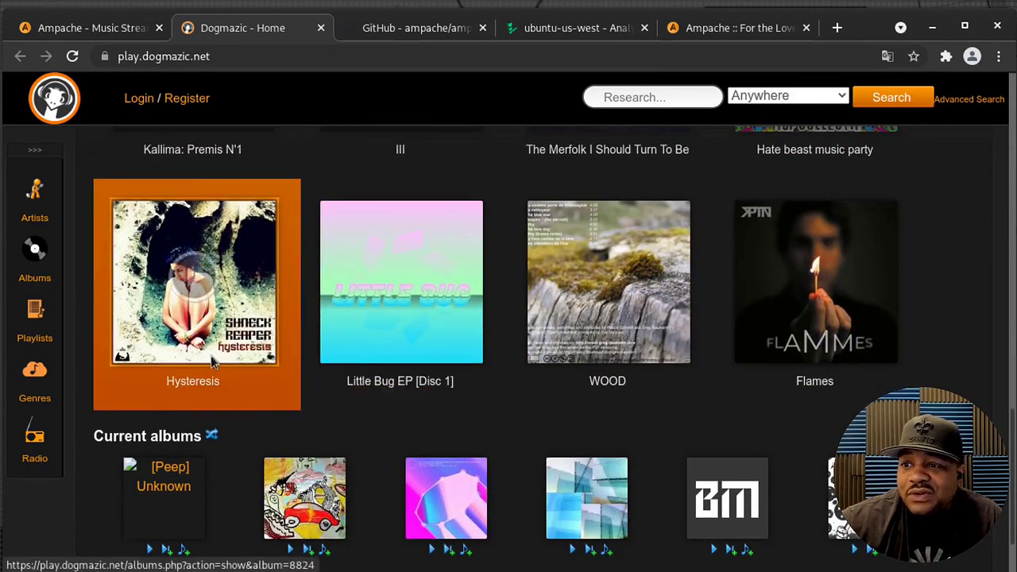
{"action": "left_click", "coordinate": [205, 386]}
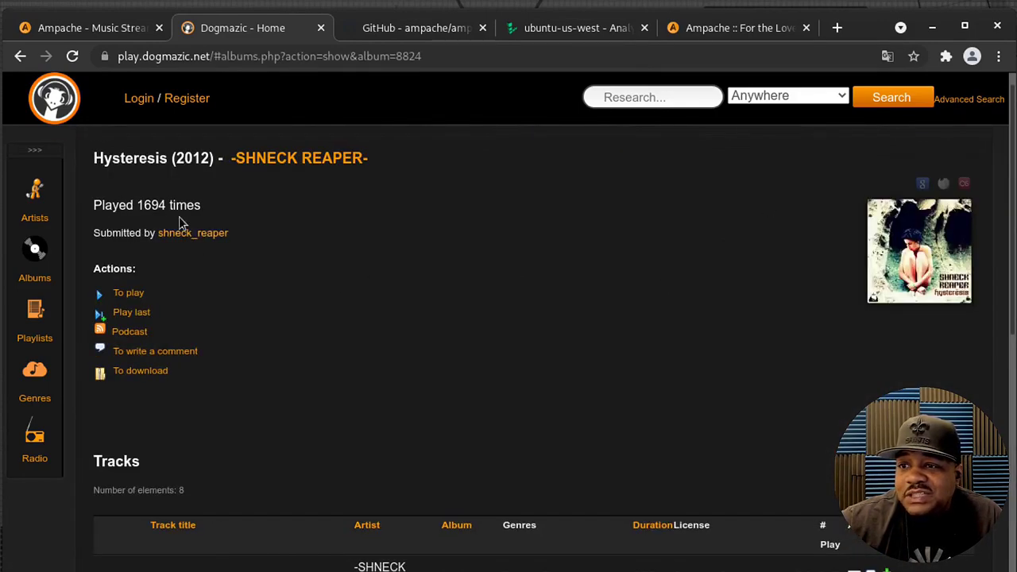
{"action": "scroll", "coordinate": [231, 260], "scroll_direction": "down", "scroll_amount": 5}
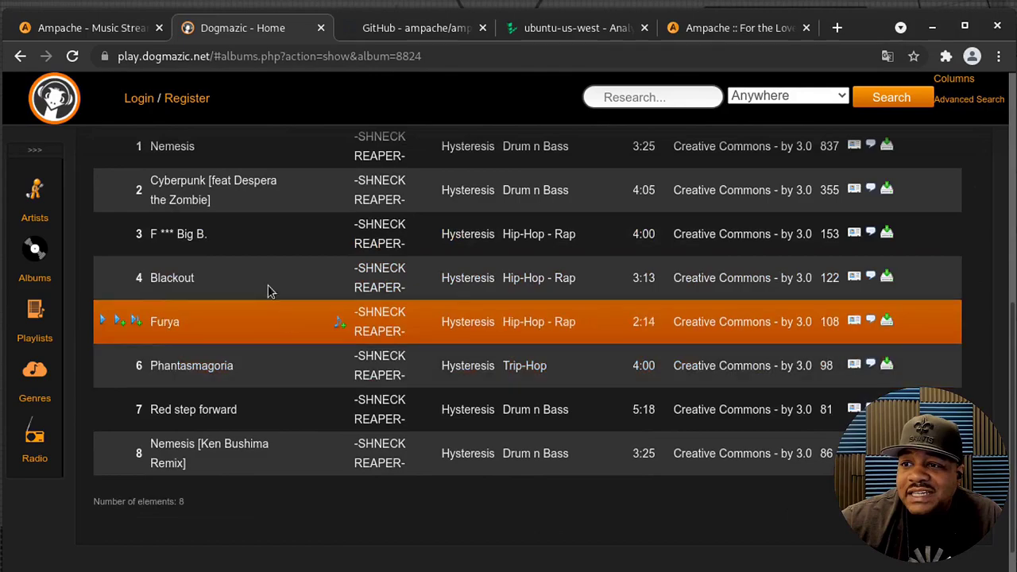
{"action": "scroll", "coordinate": [274, 307], "scroll_direction": "up", "scroll_amount": 3}
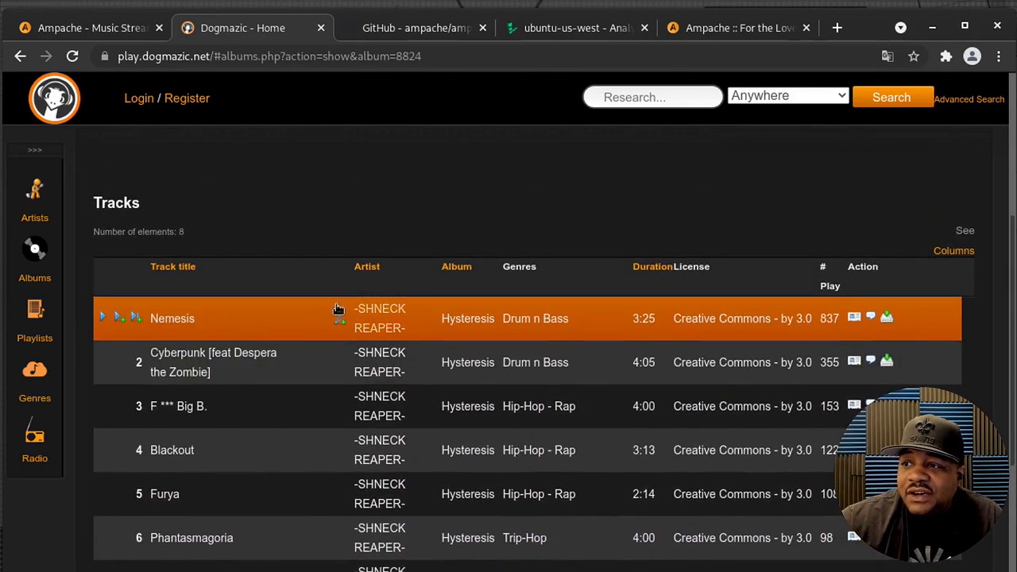
{"action": "scroll", "coordinate": [223, 311], "scroll_direction": "up", "scroll_amount": 4}
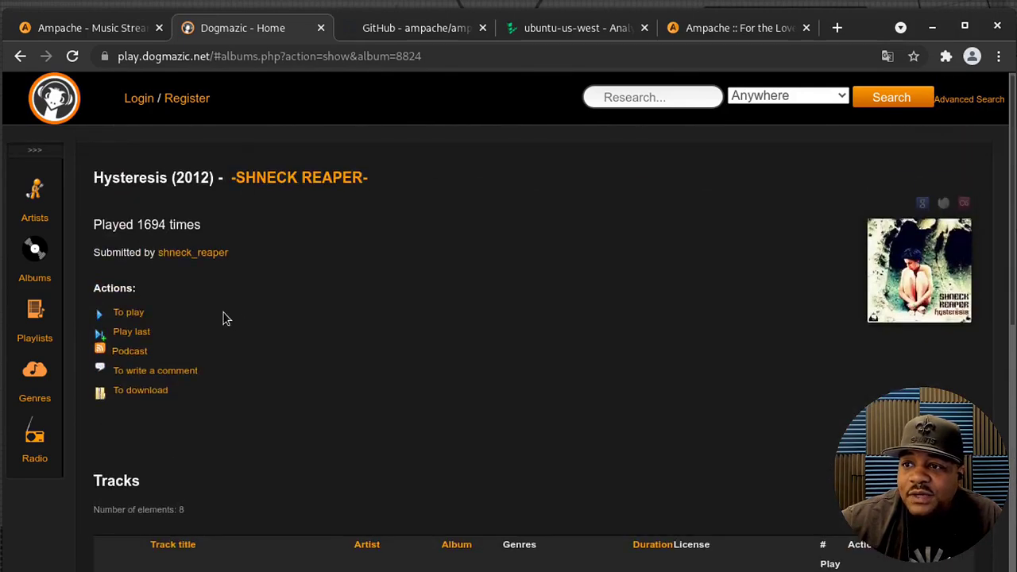